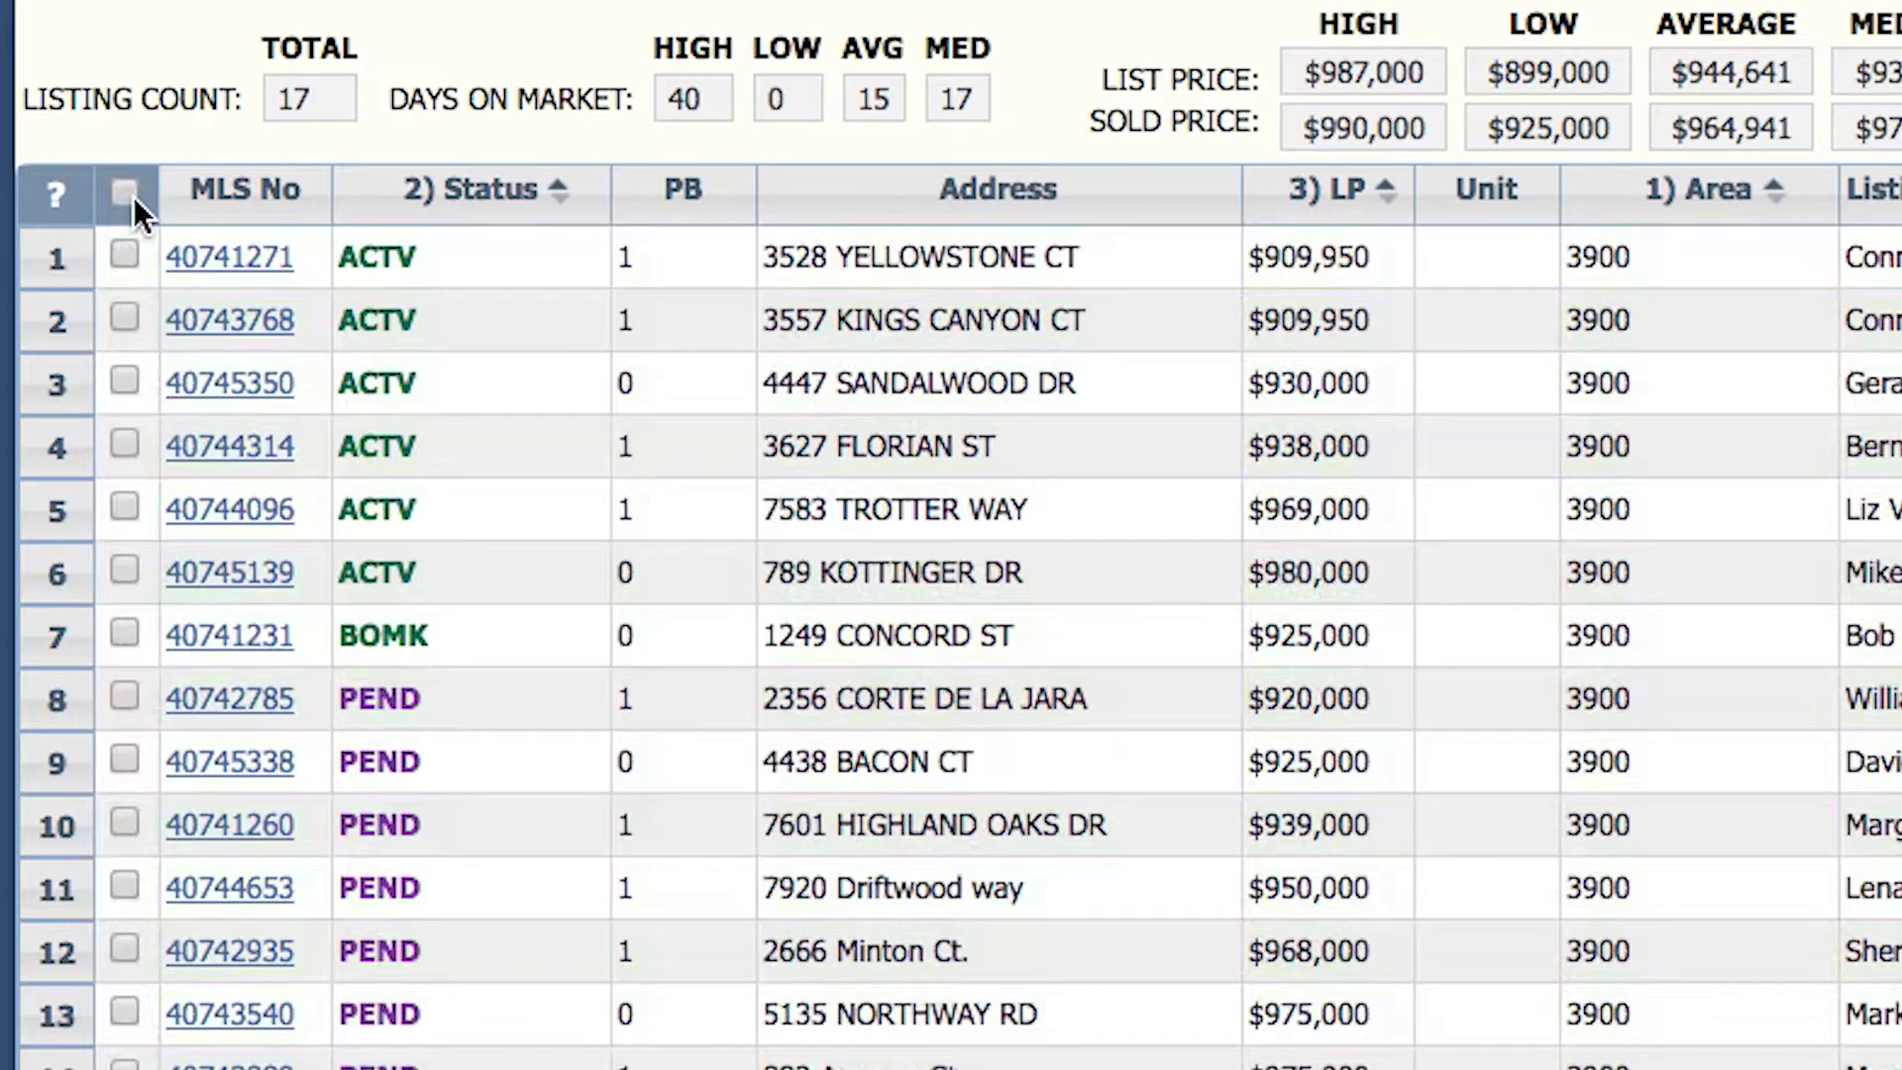
Check the results grid's select-all box so all 17 listings are selected
click(124, 192)
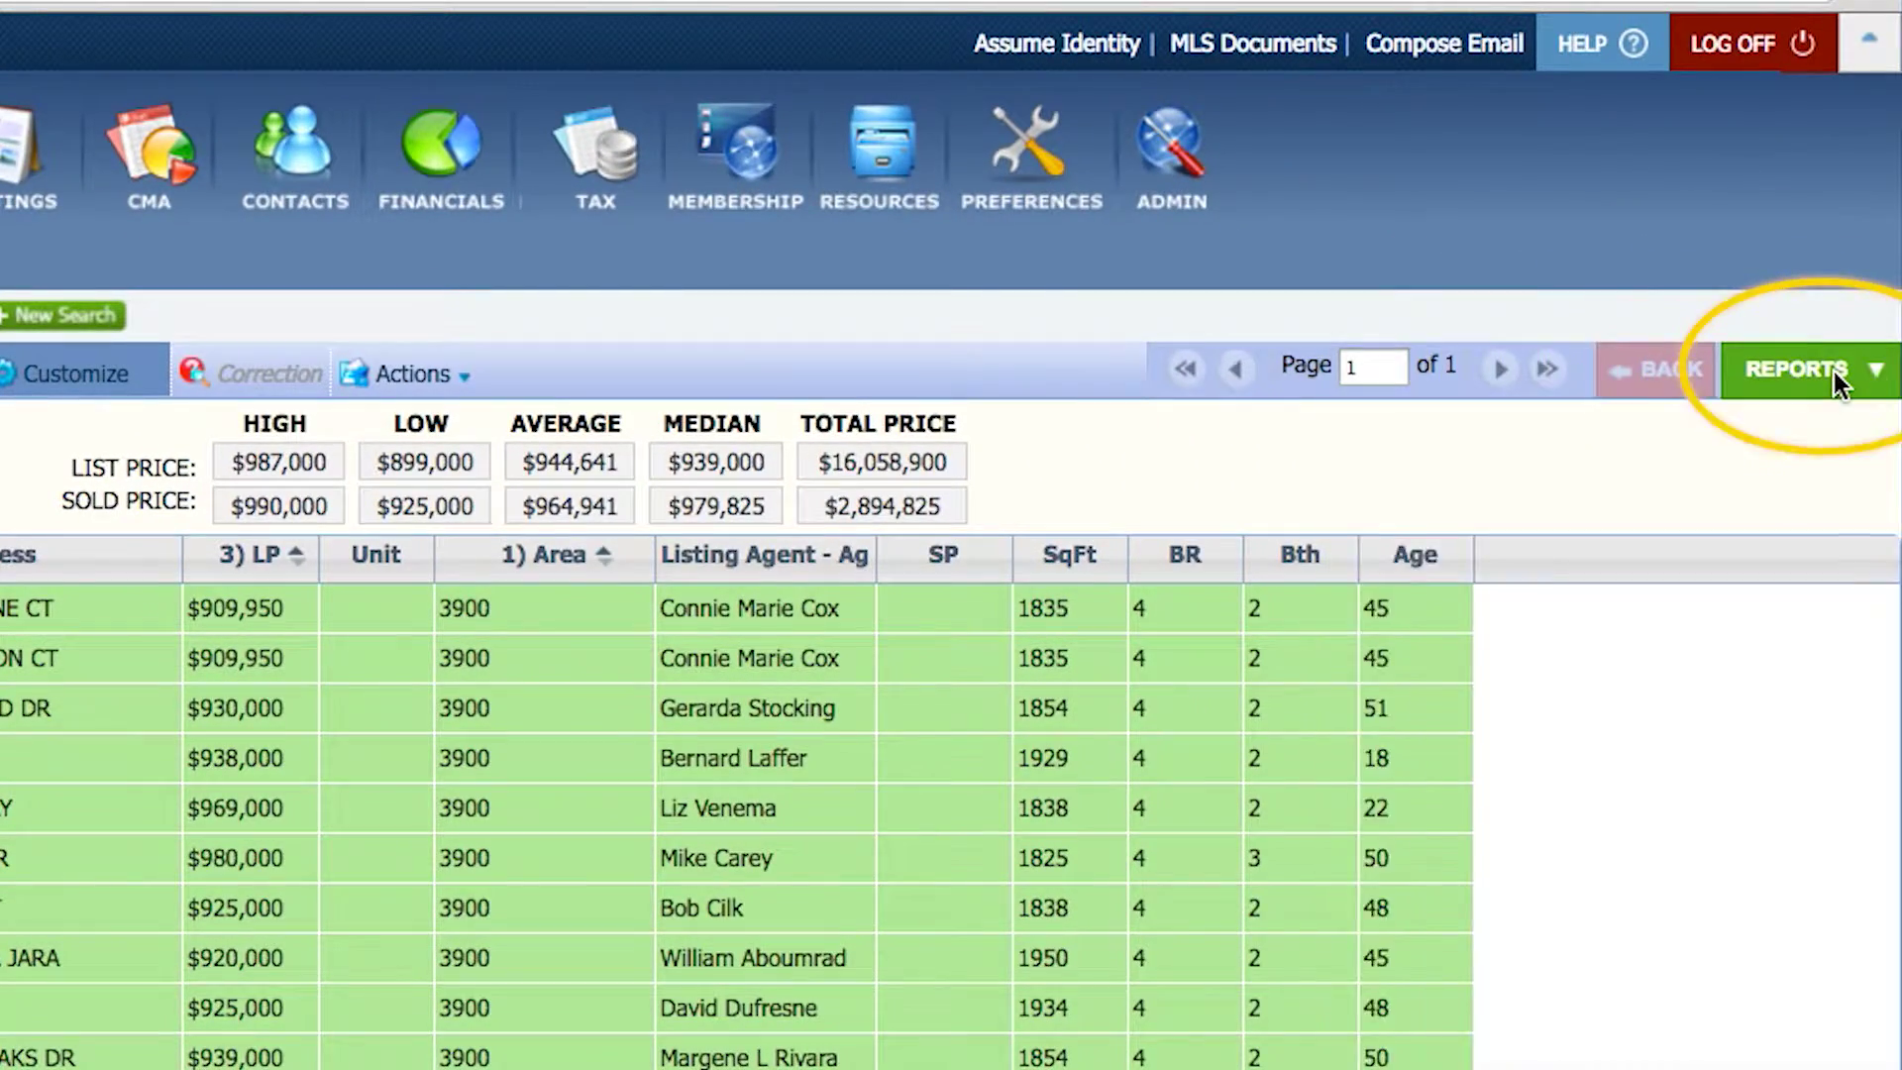
Run CMA Summary from the CMA folder of Available Reports for the selected listings
click(1834, 371)
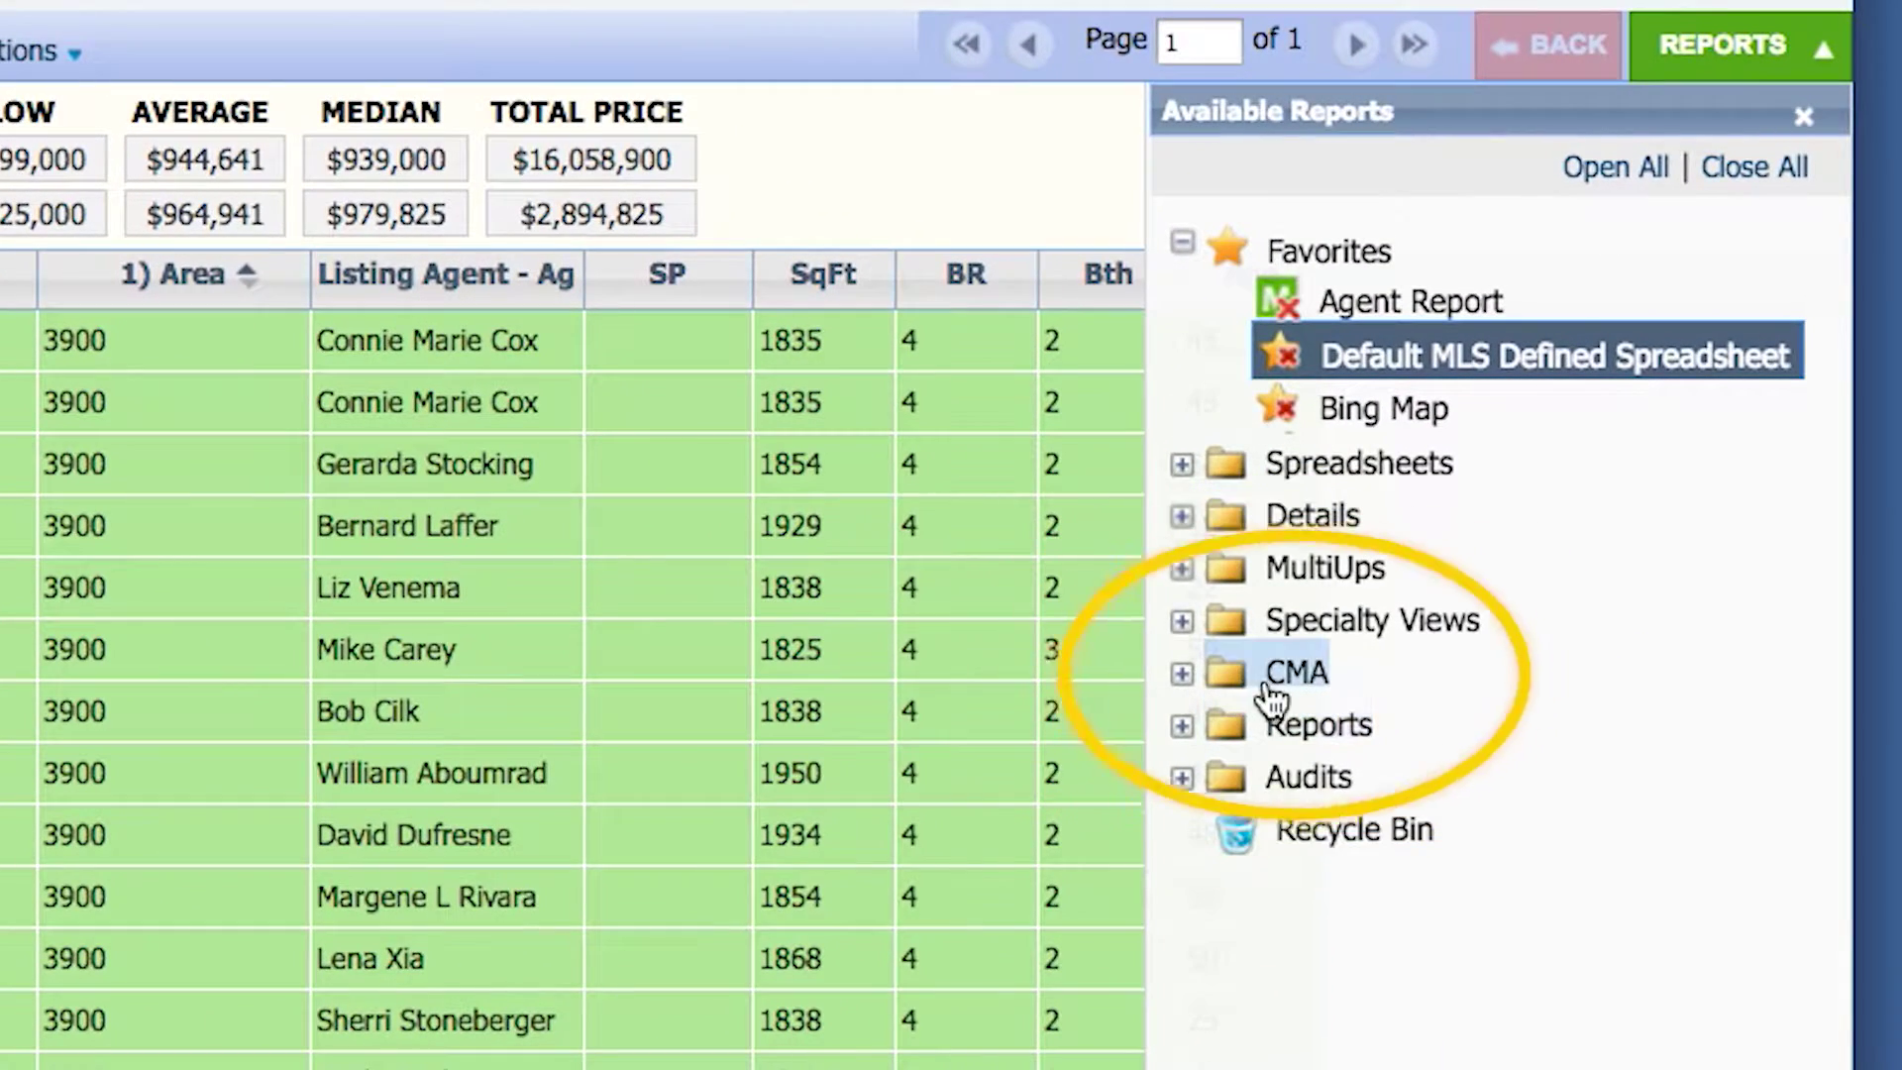
click(1182, 672)
click(1366, 782)
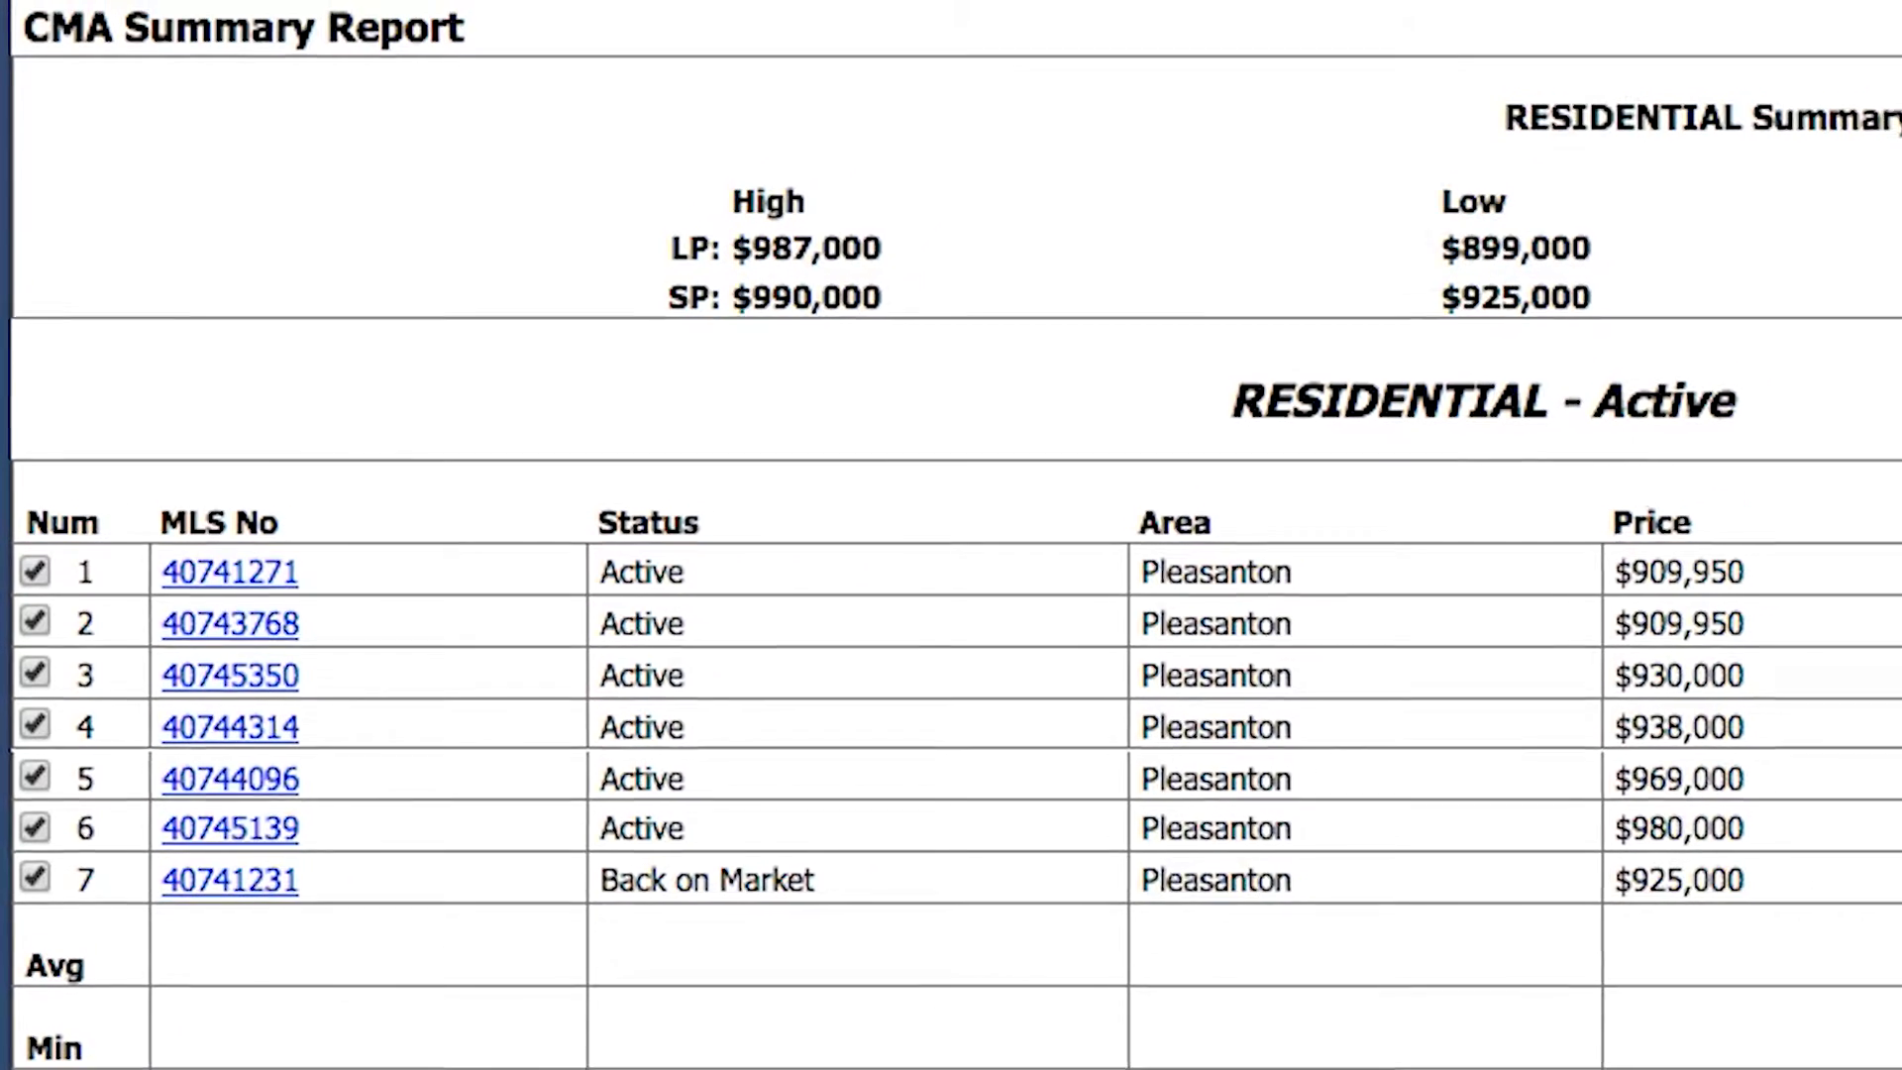
Scroll down the CMA Summary report and bring up its Customize options
scroll(1818, 976, down, 6)
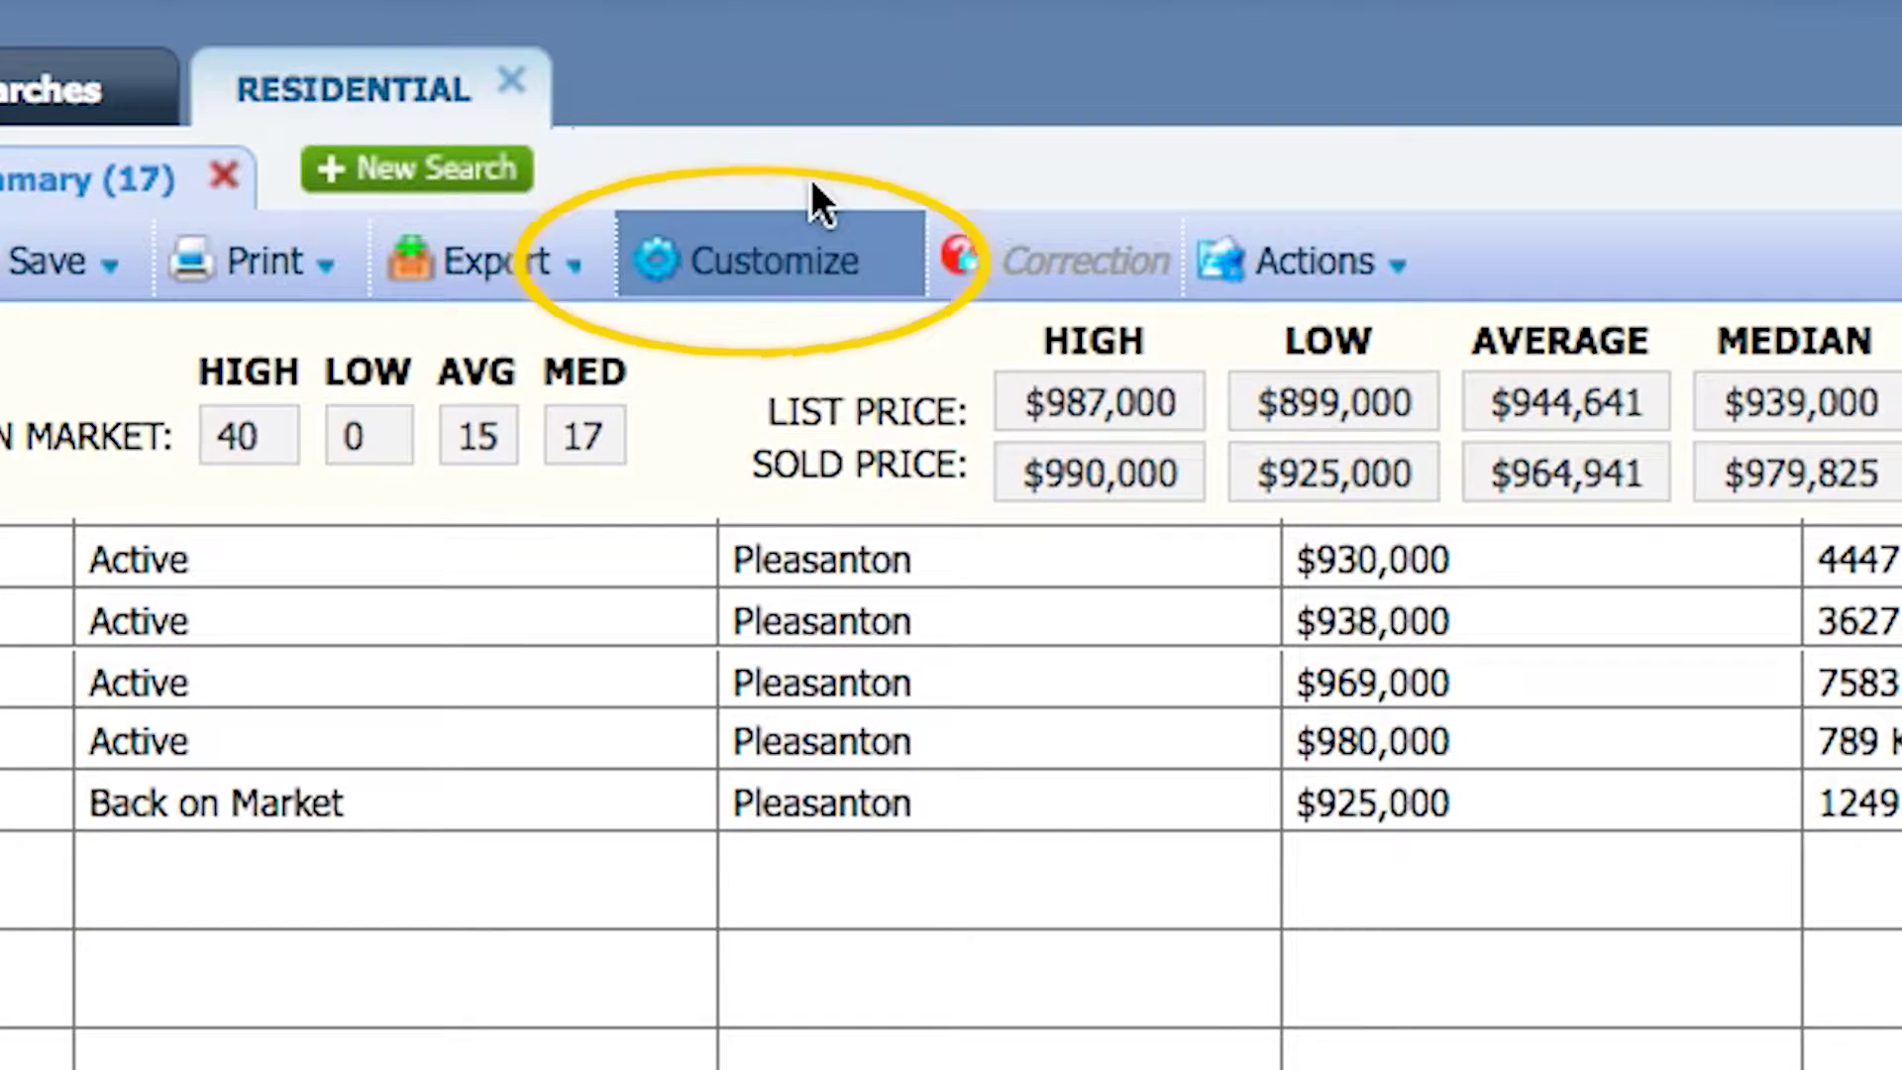
click(837, 203)
In Customize > Fields, remove MLS Number, Status, Area and Price from the Selected columns
click(771, 366)
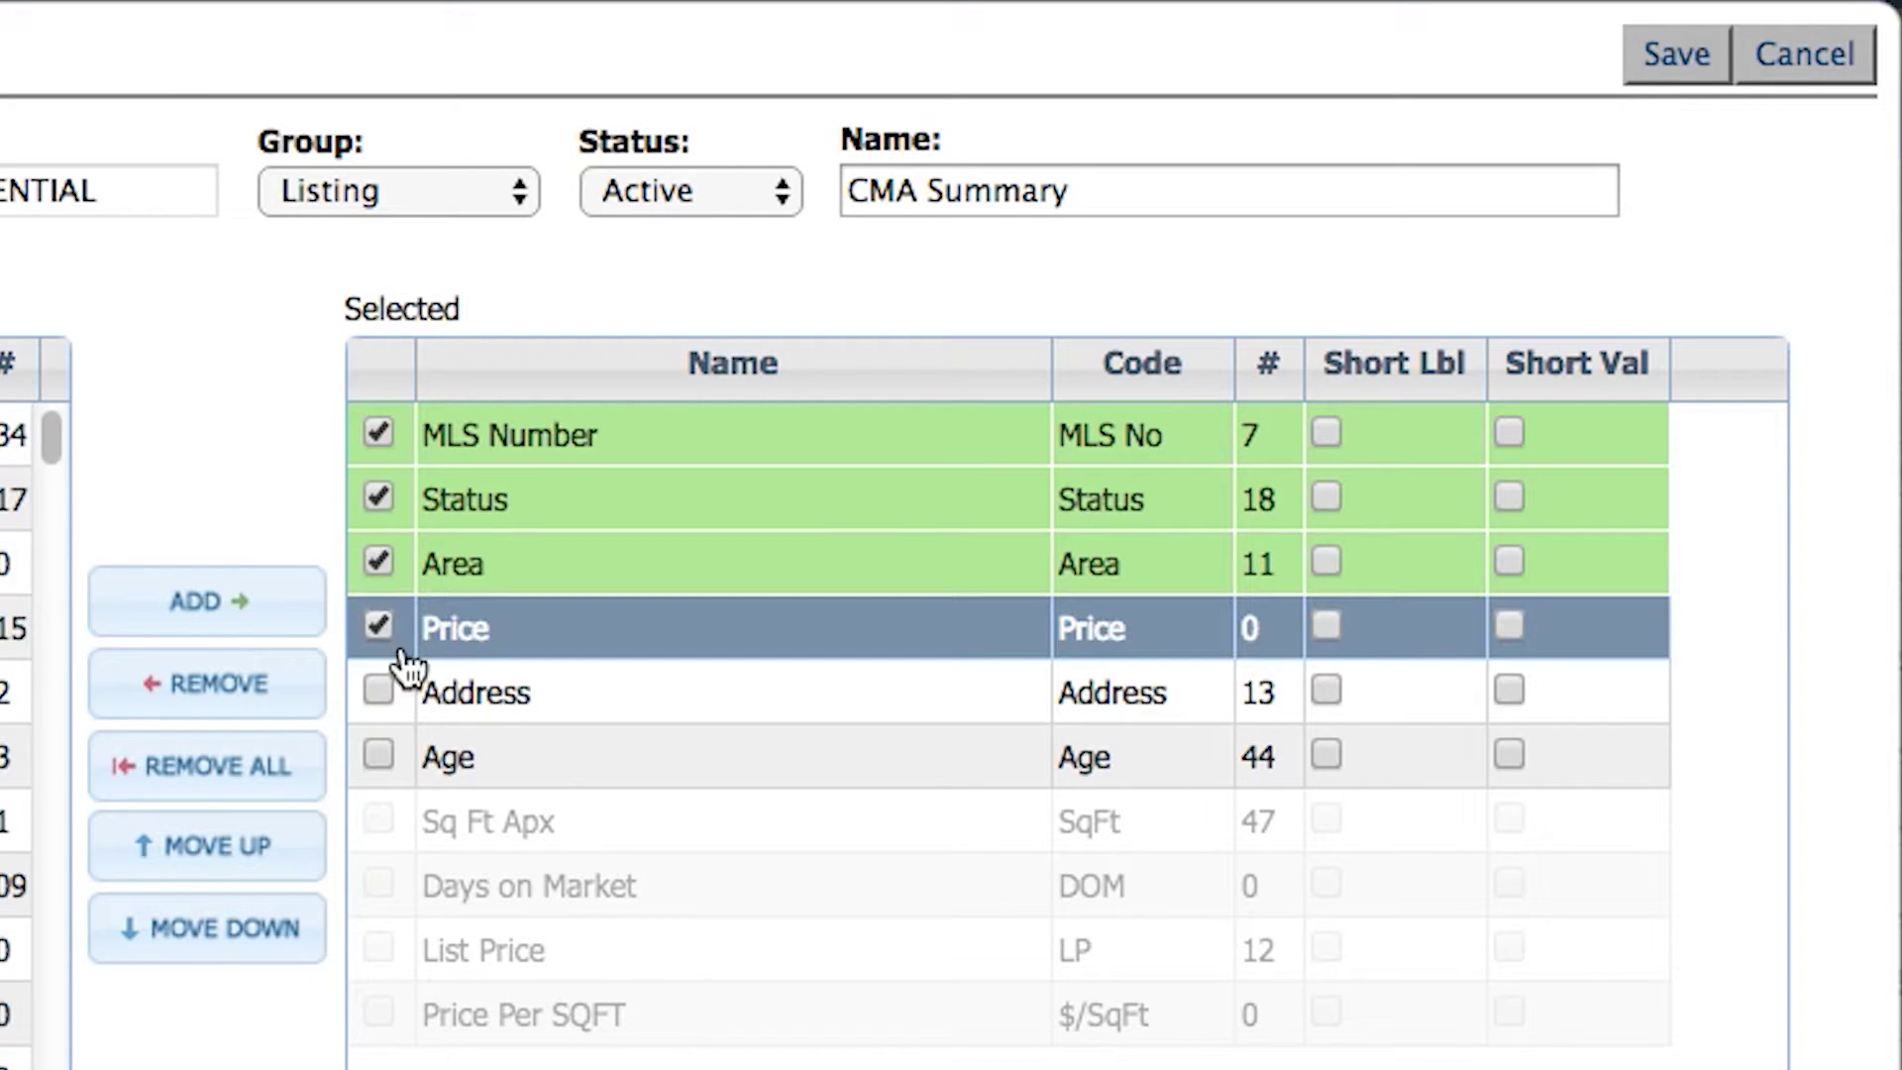
click(234, 694)
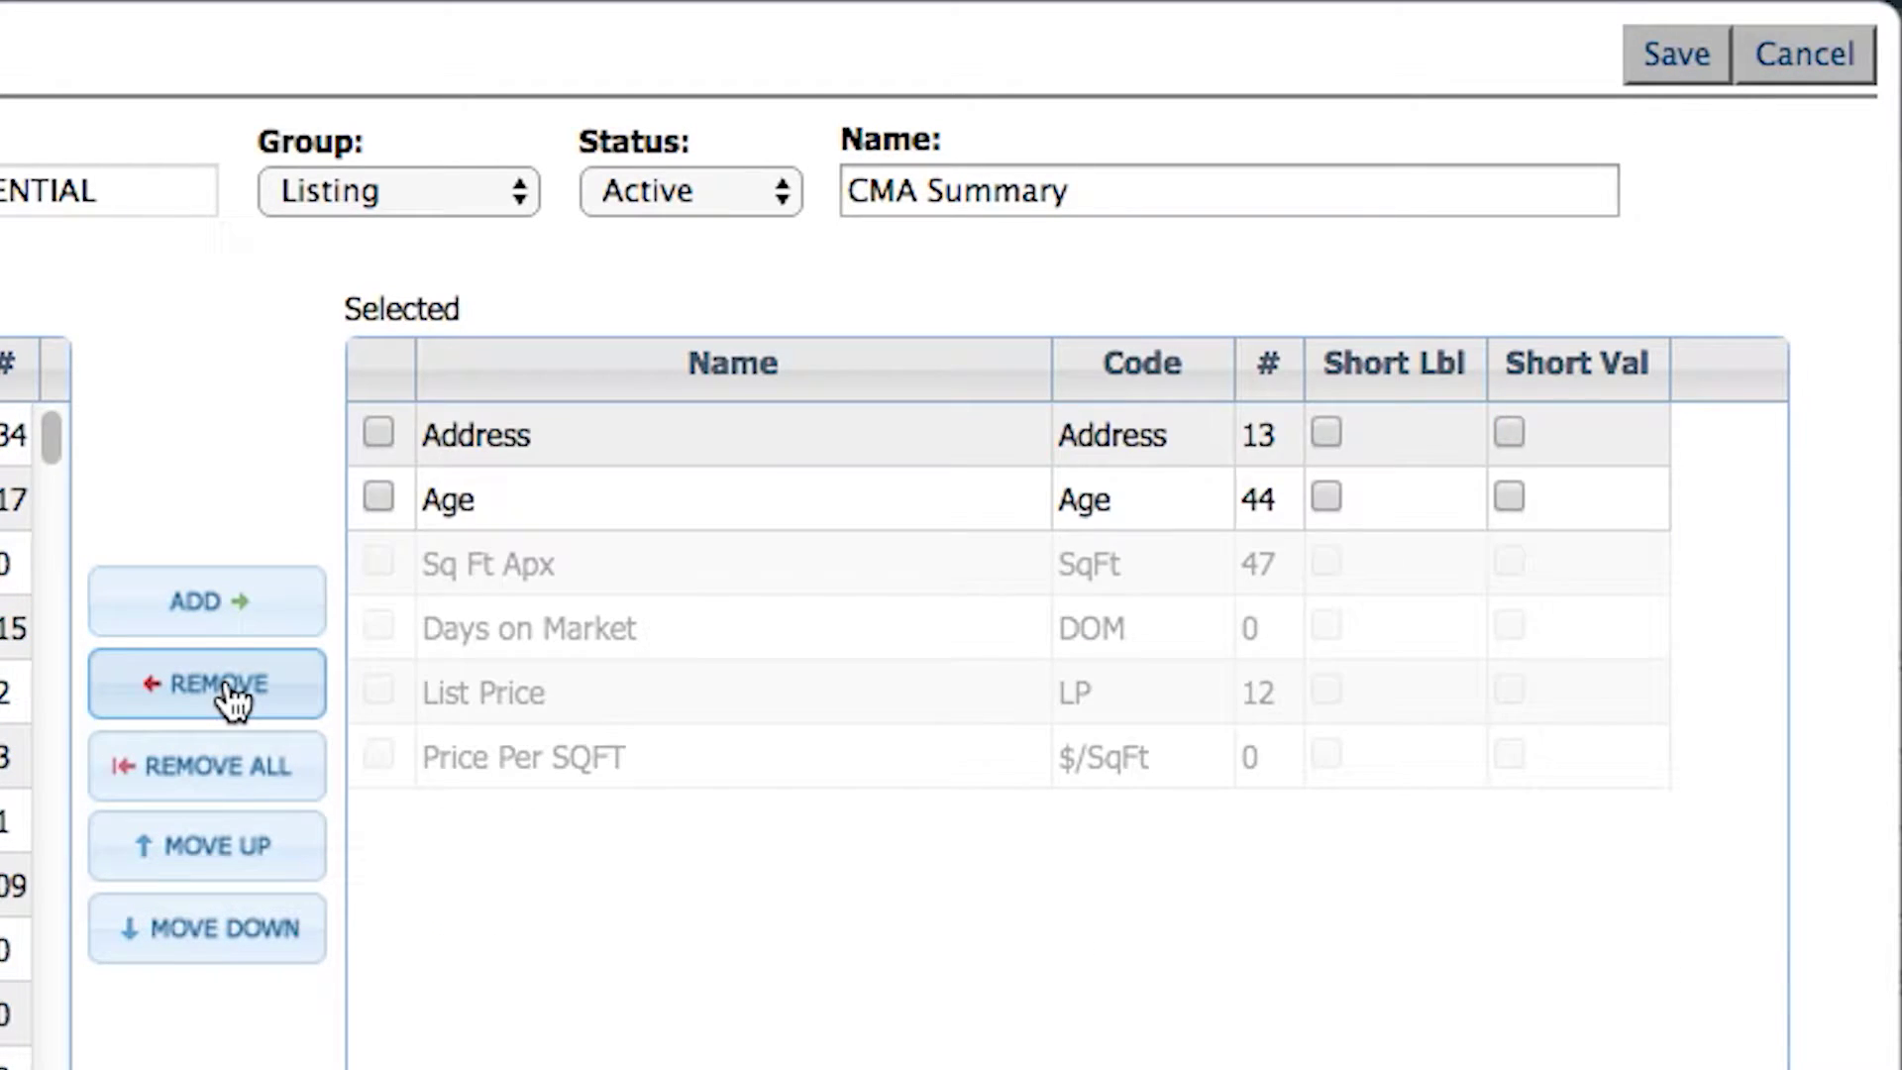
click(603, 433)
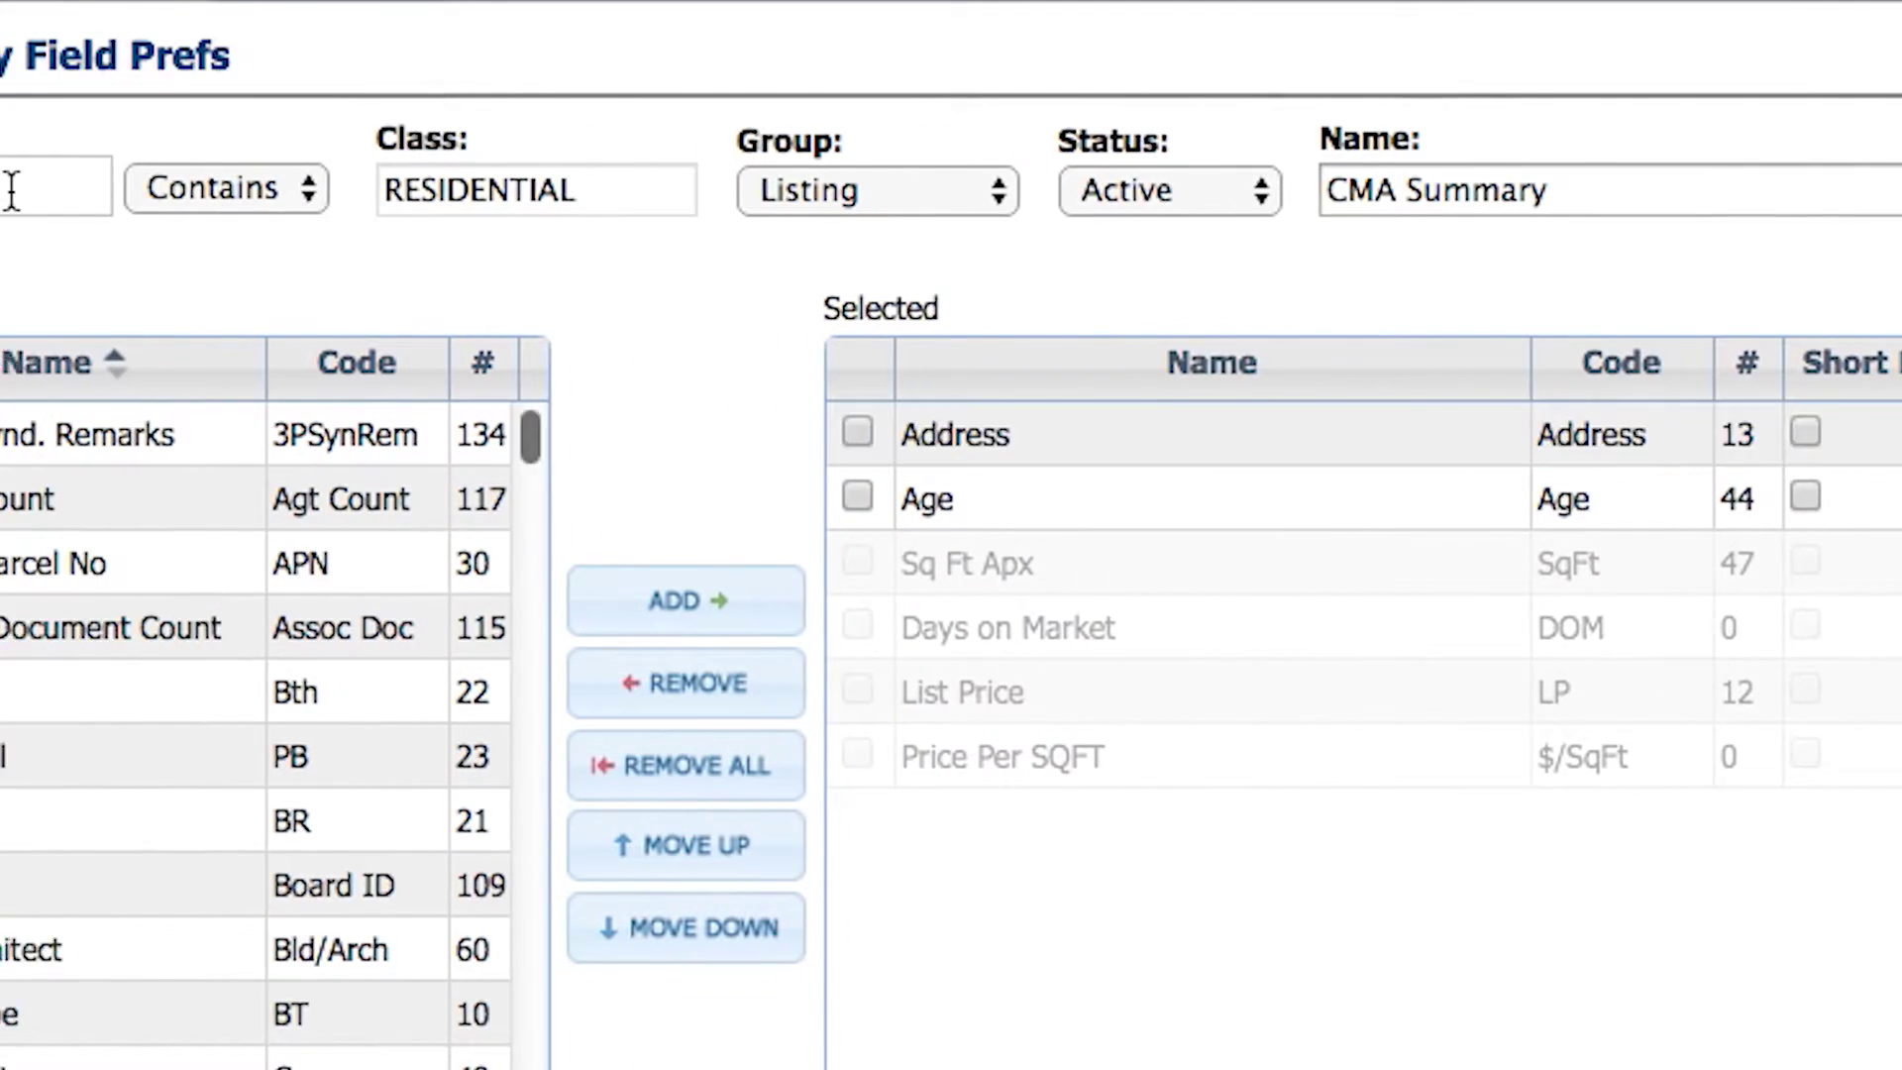
Search for and add List Date and Lot Sq Ft Apx to the report columns
click(193, 190)
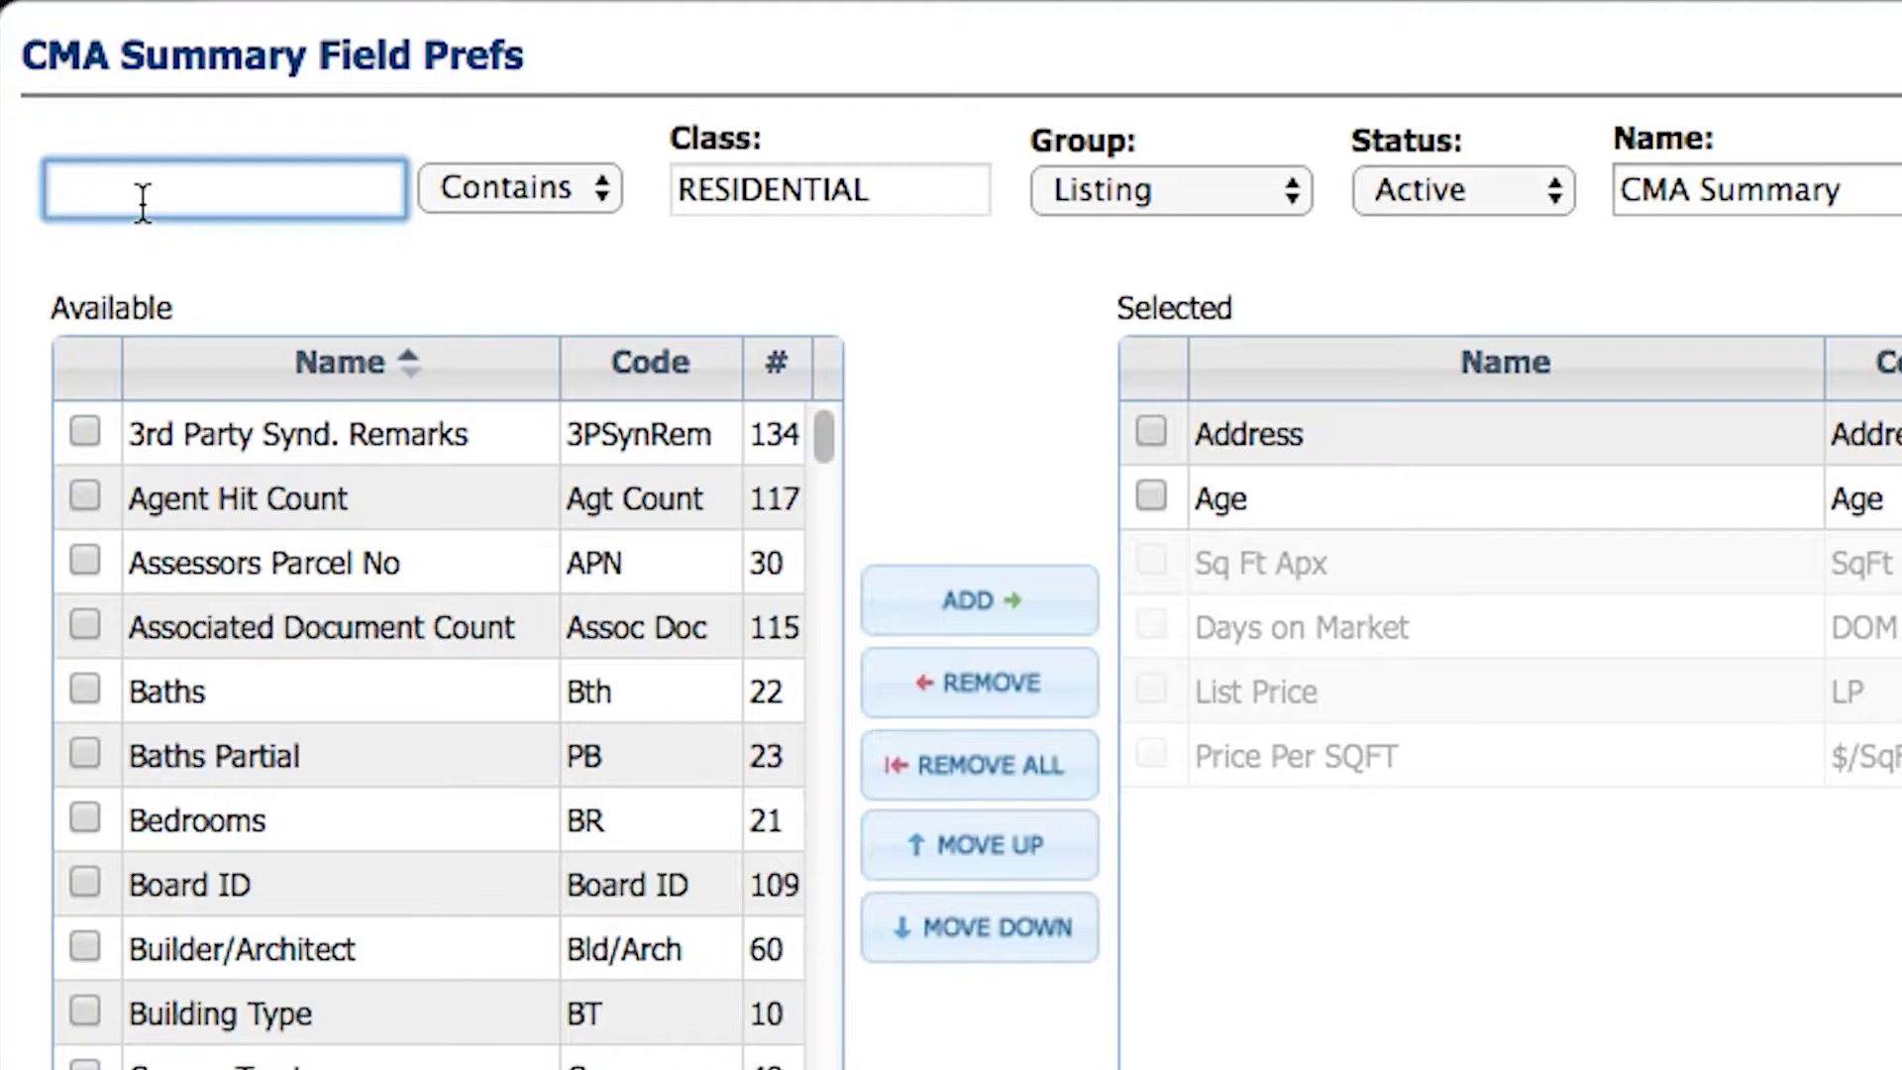
text(list)
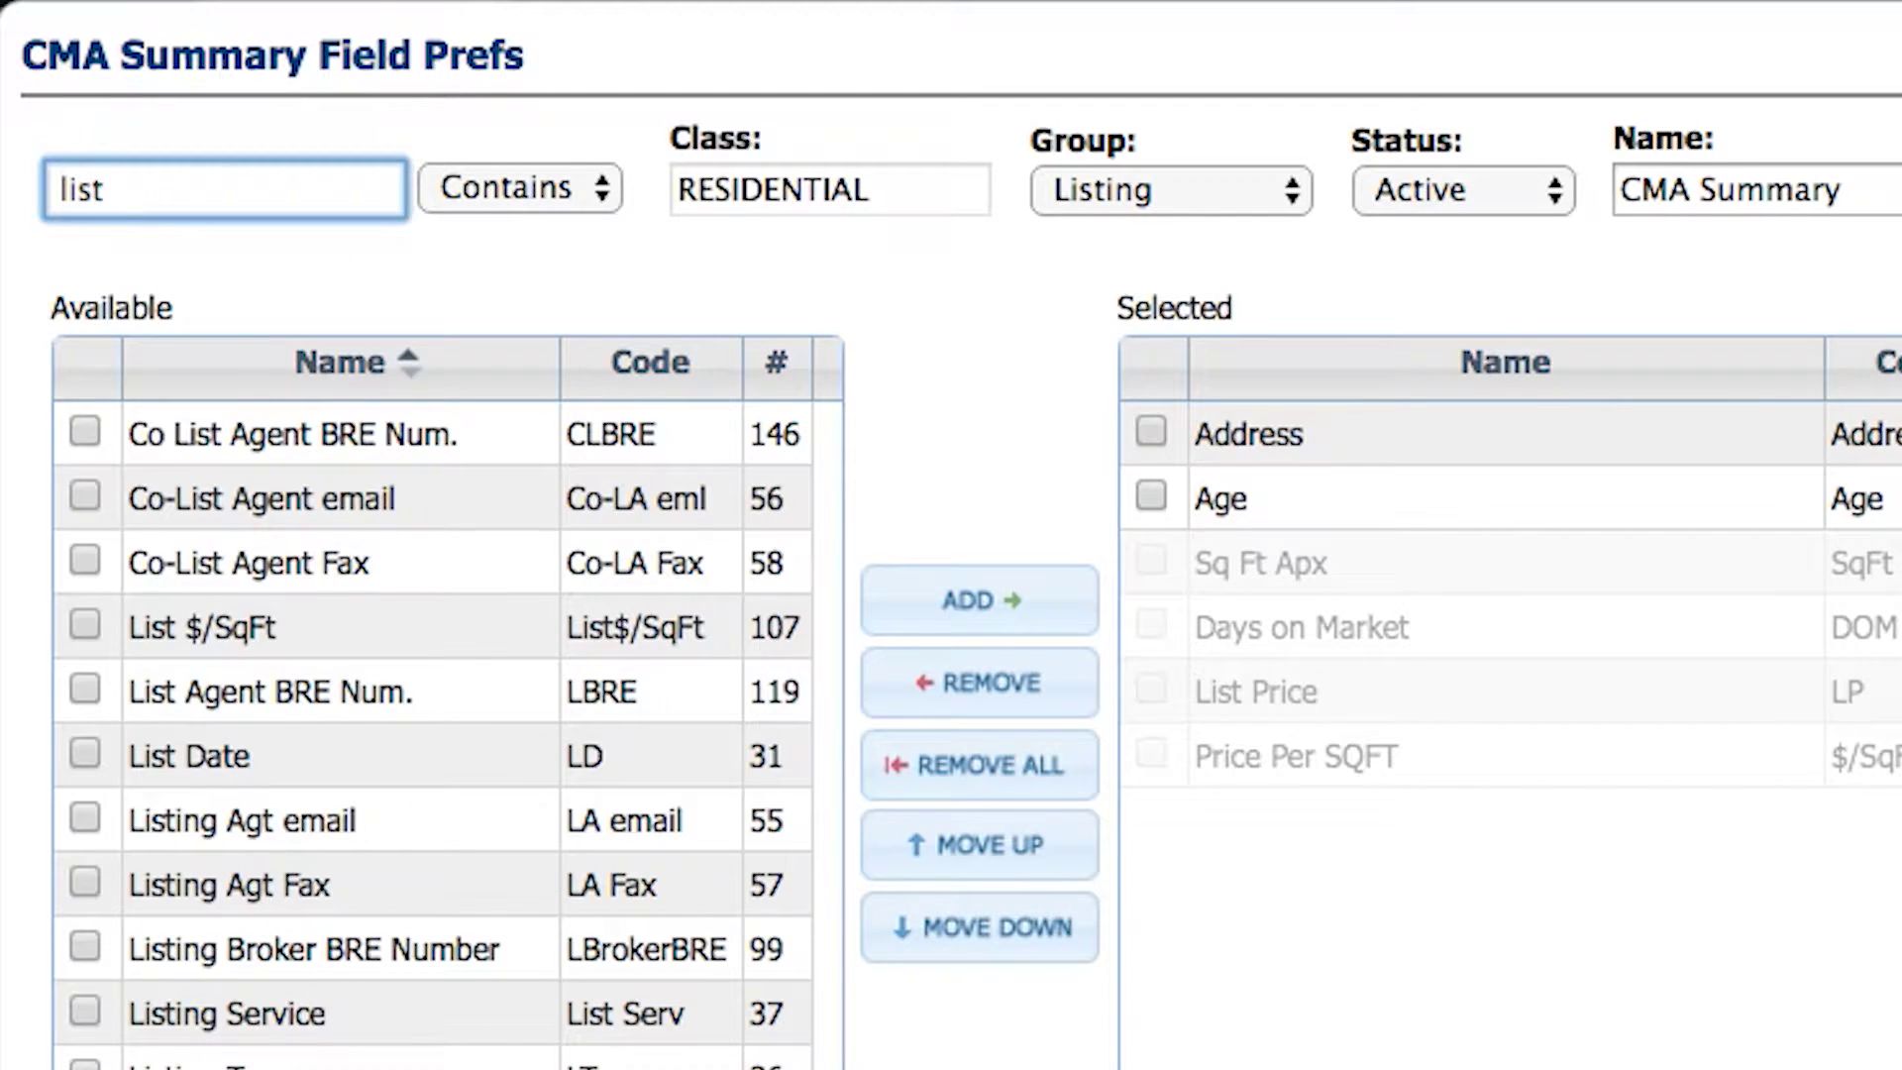
click(91, 757)
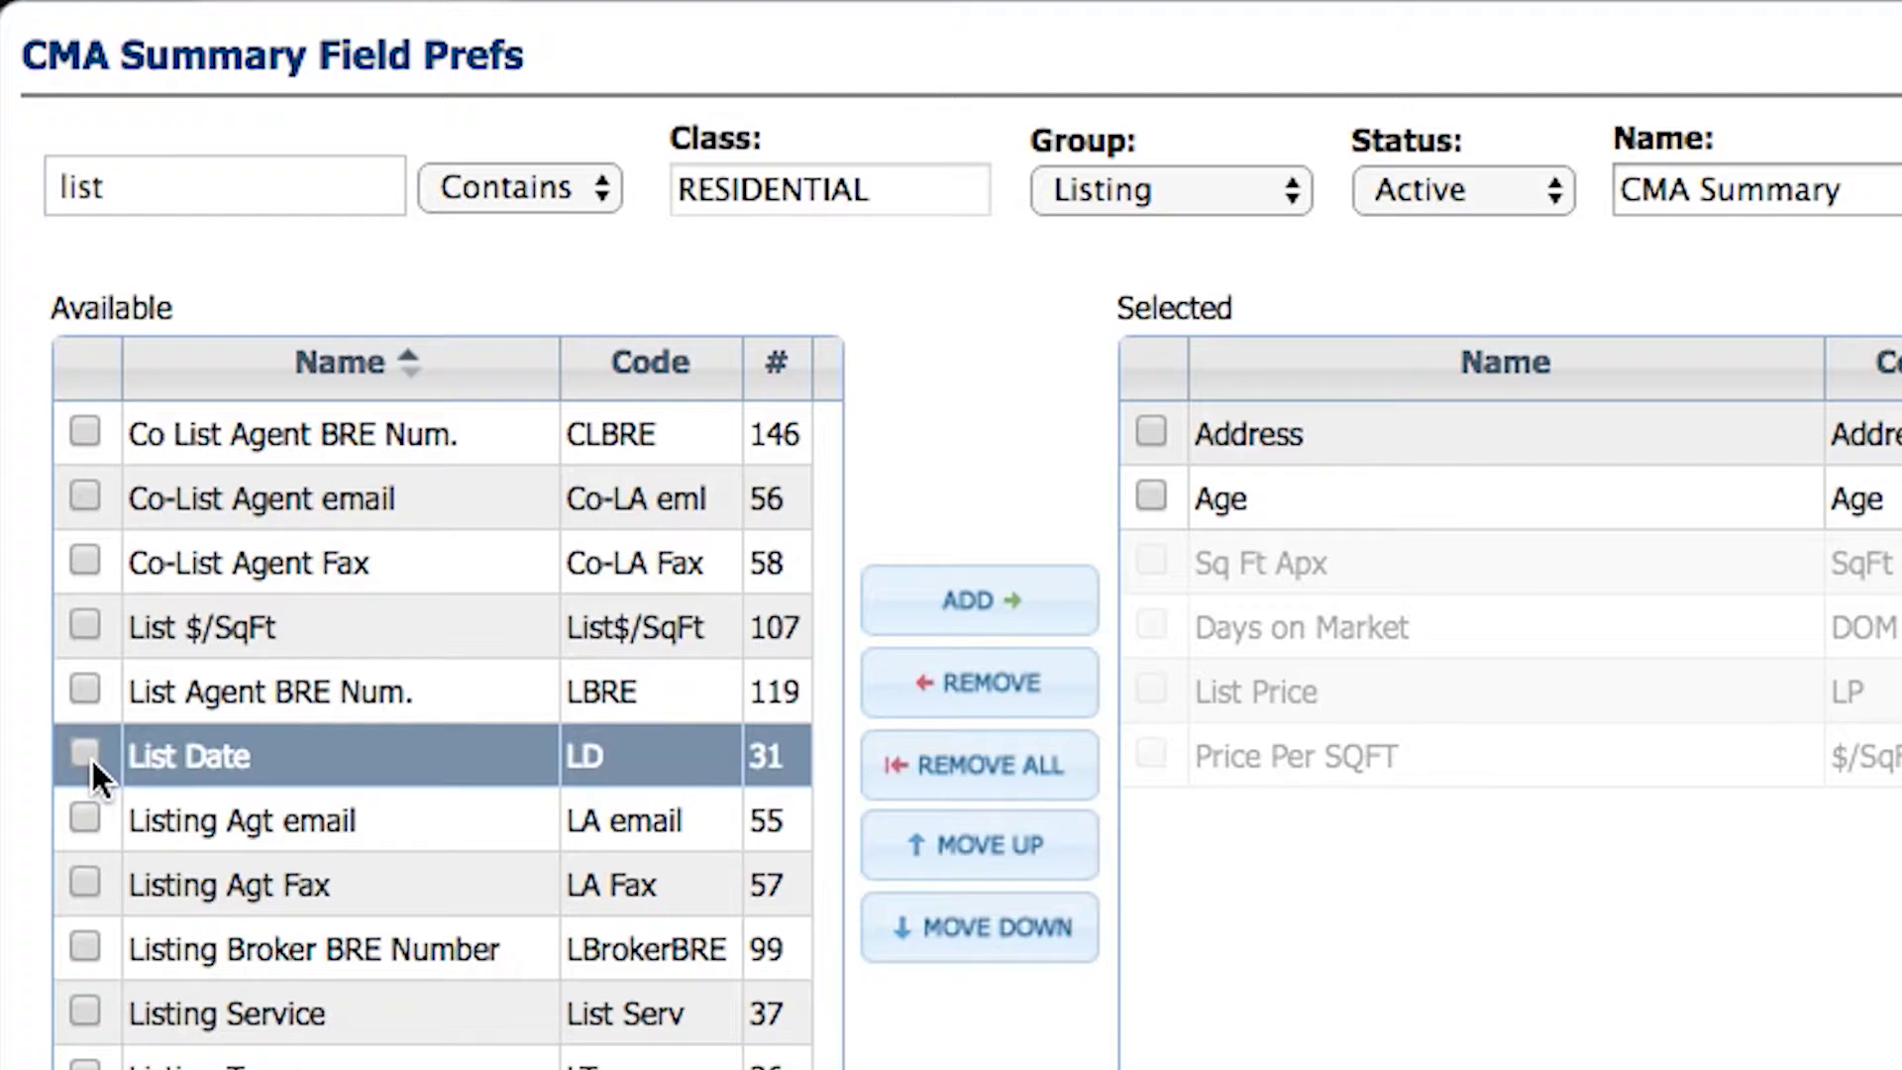
click(87, 755)
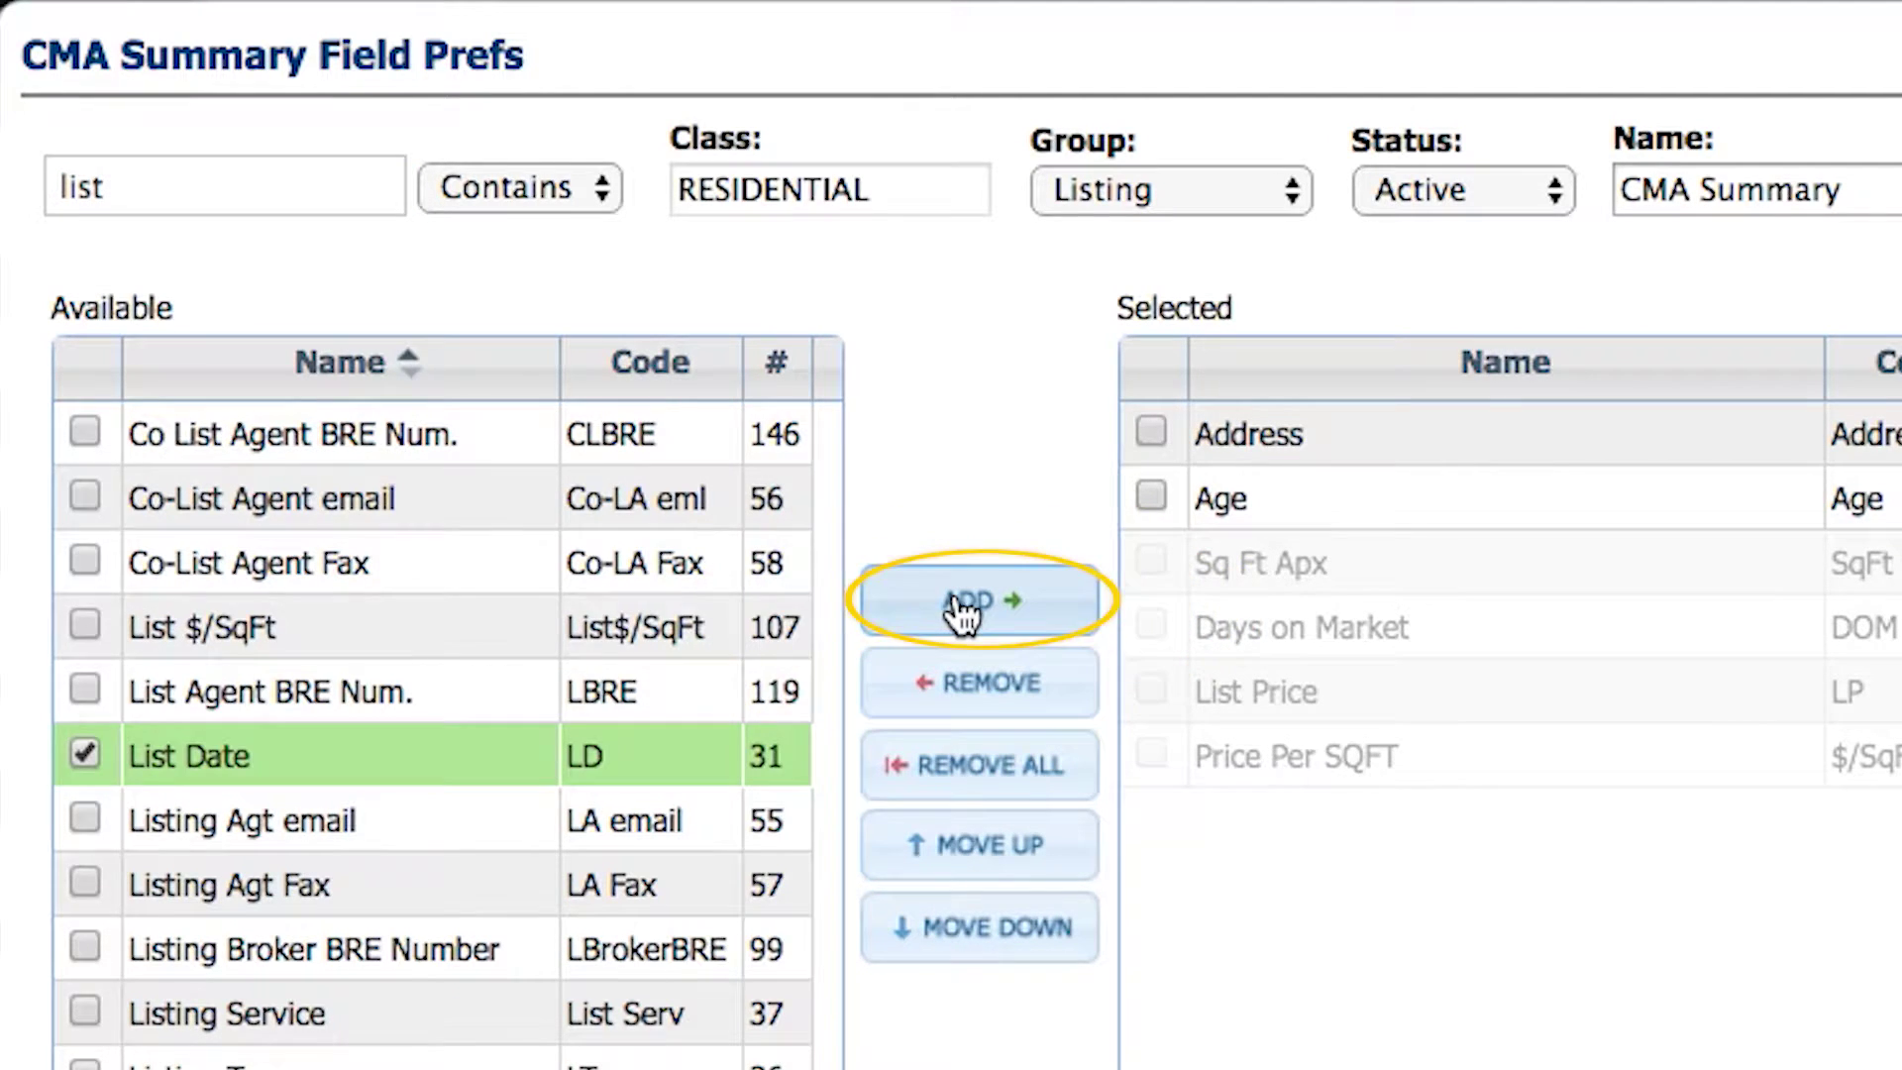
click(959, 611)
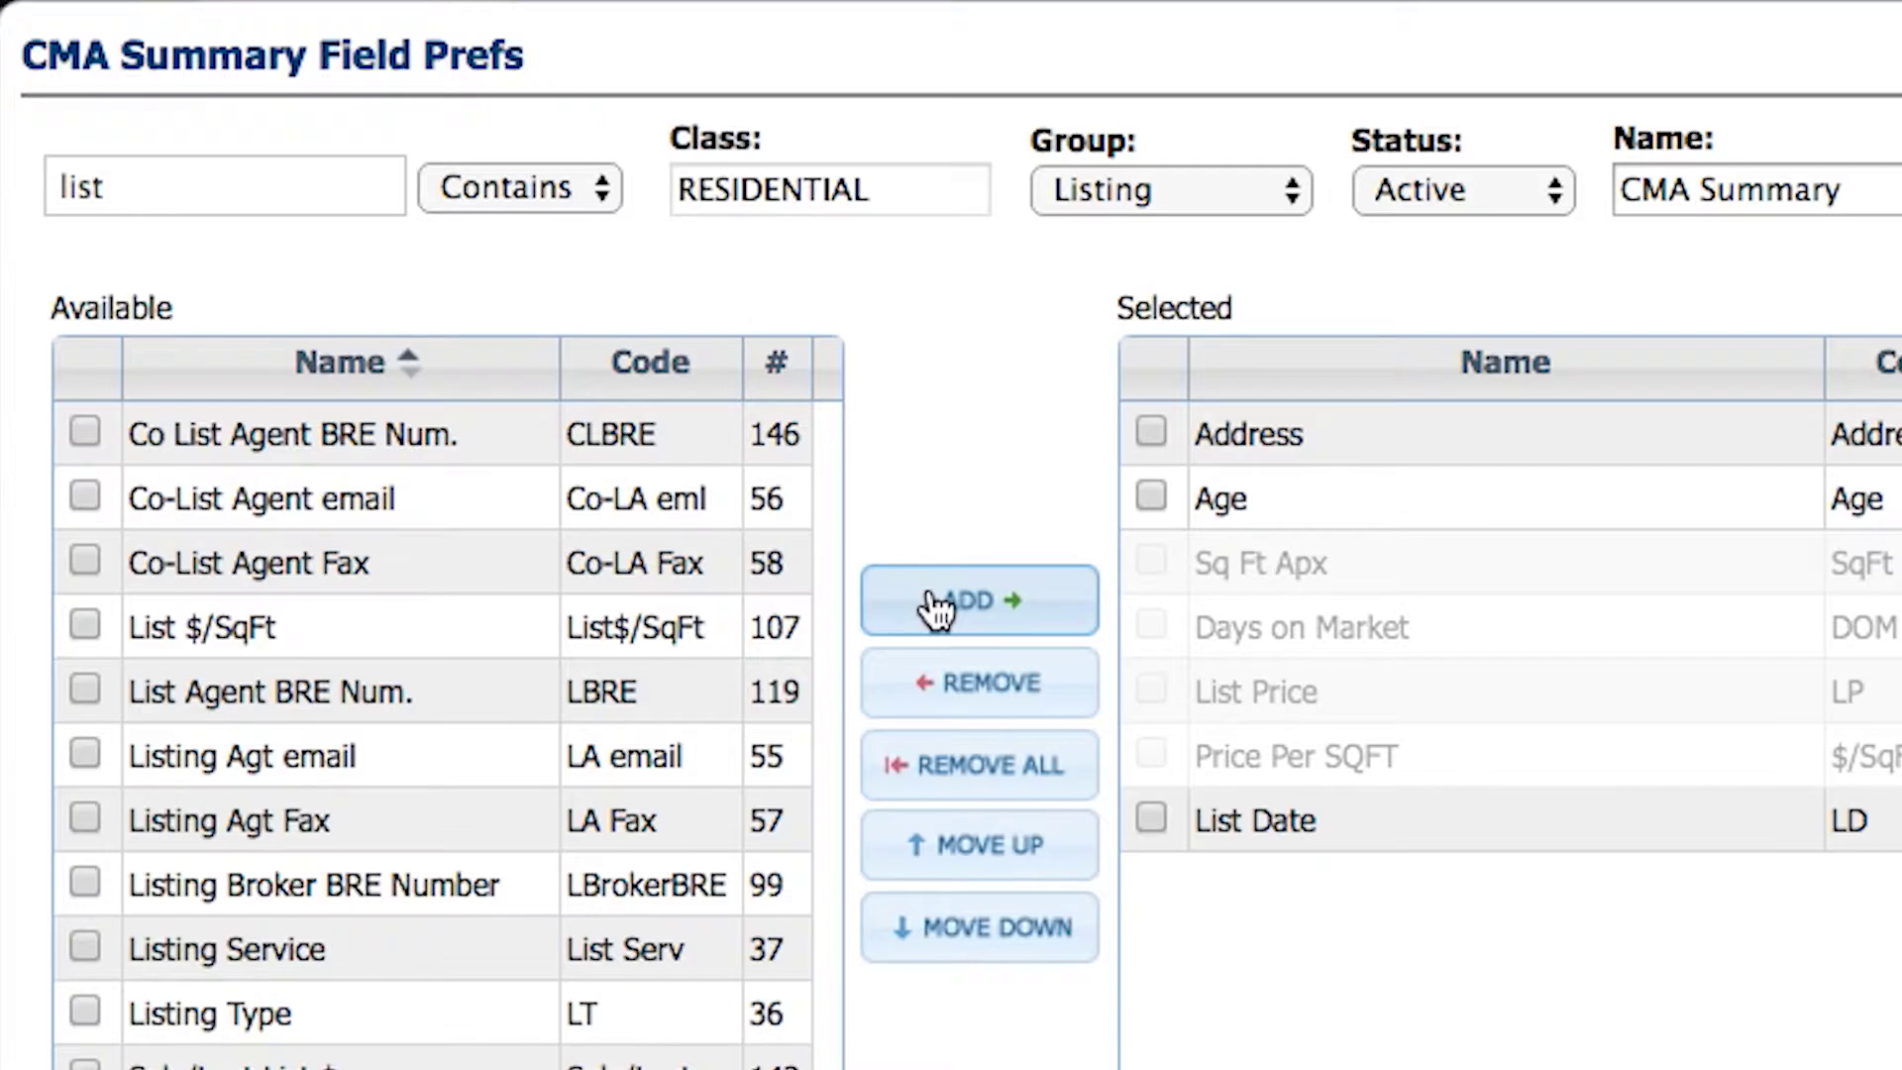
click(55, 191)
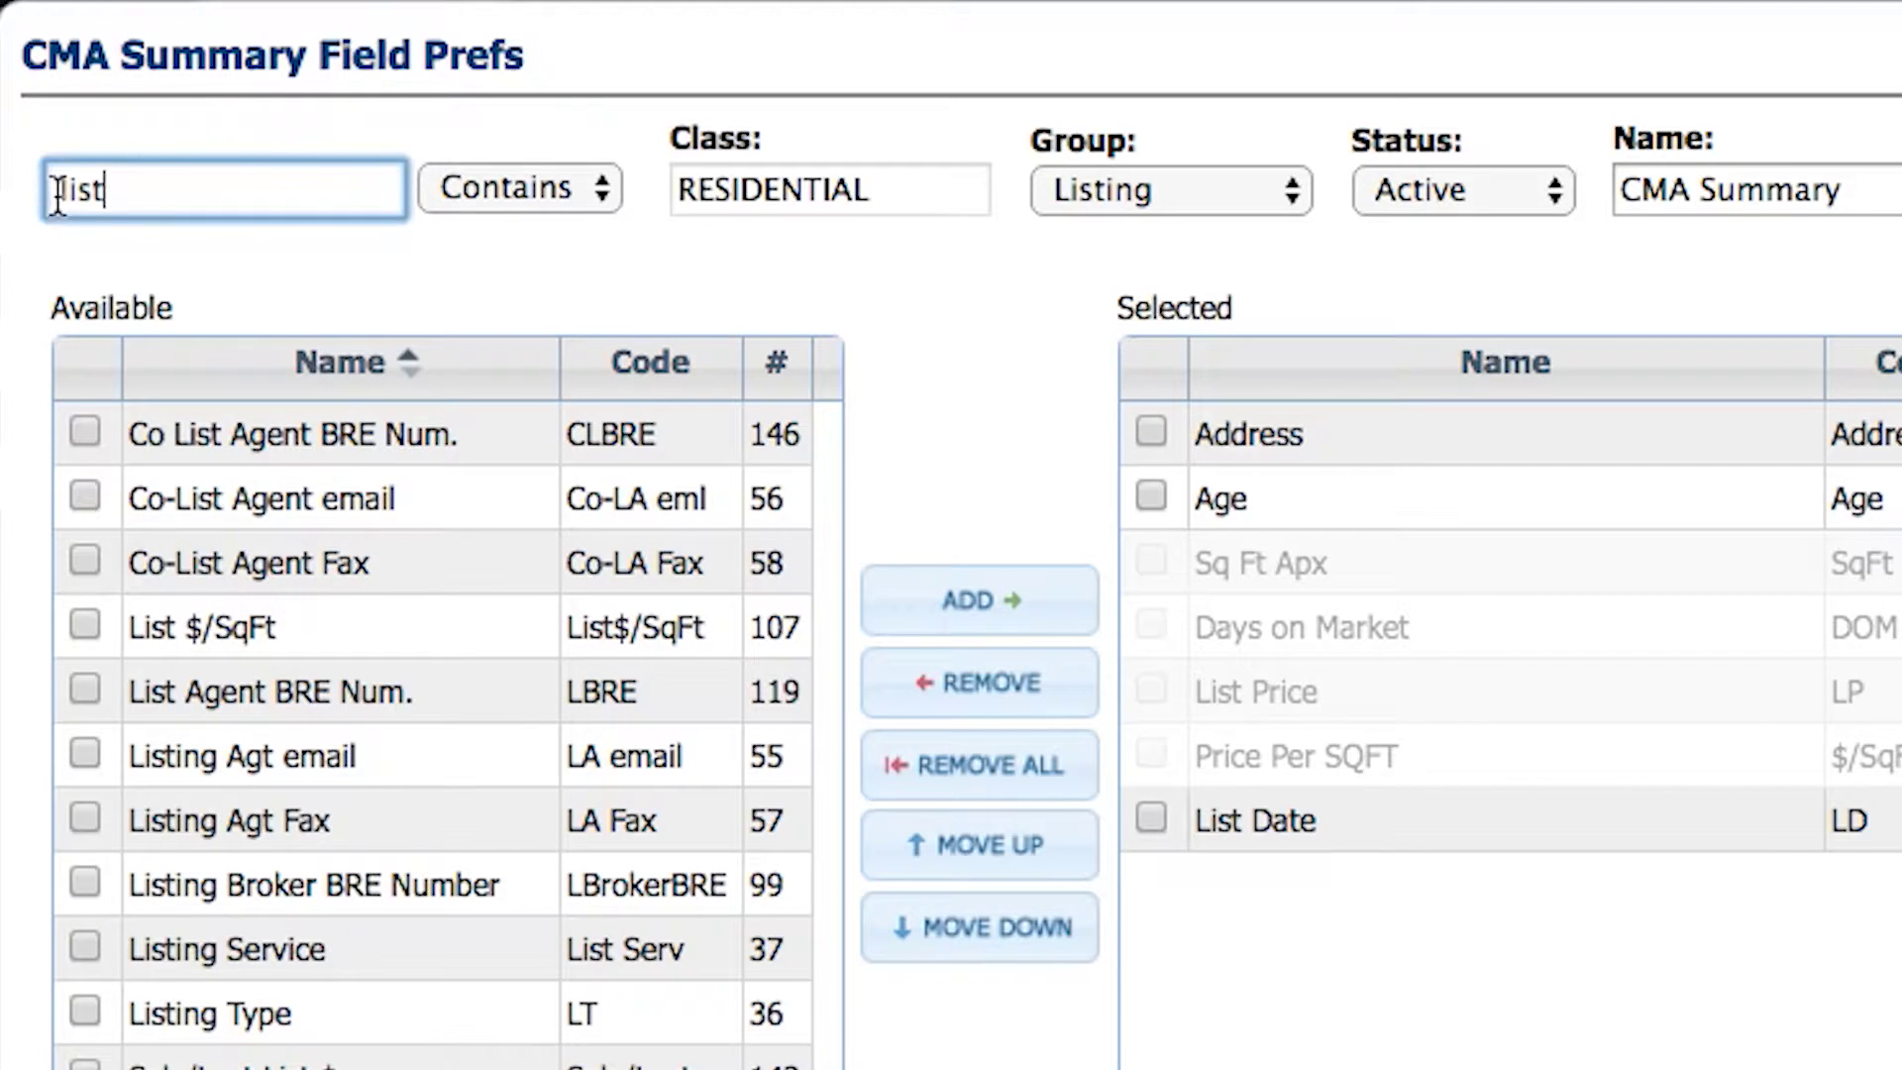
double_click(191, 199)
text(lot)
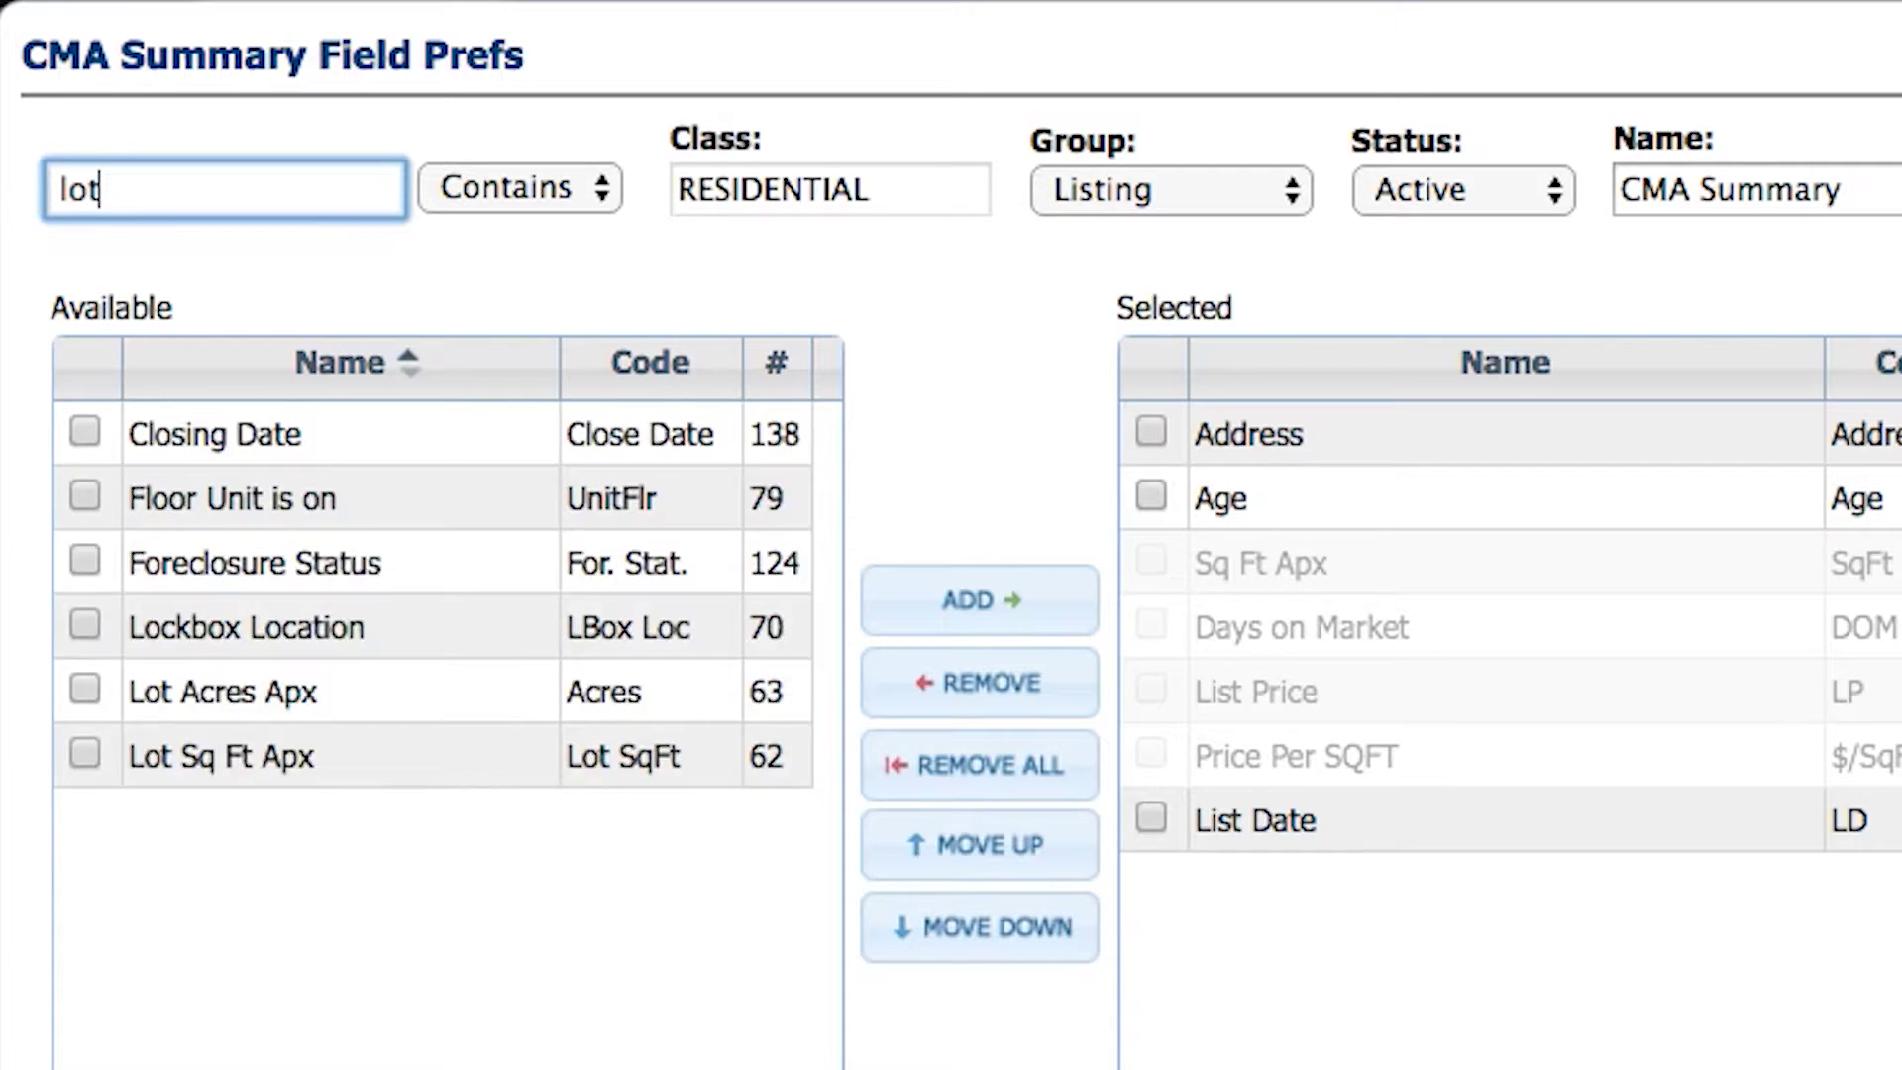
click(85, 495)
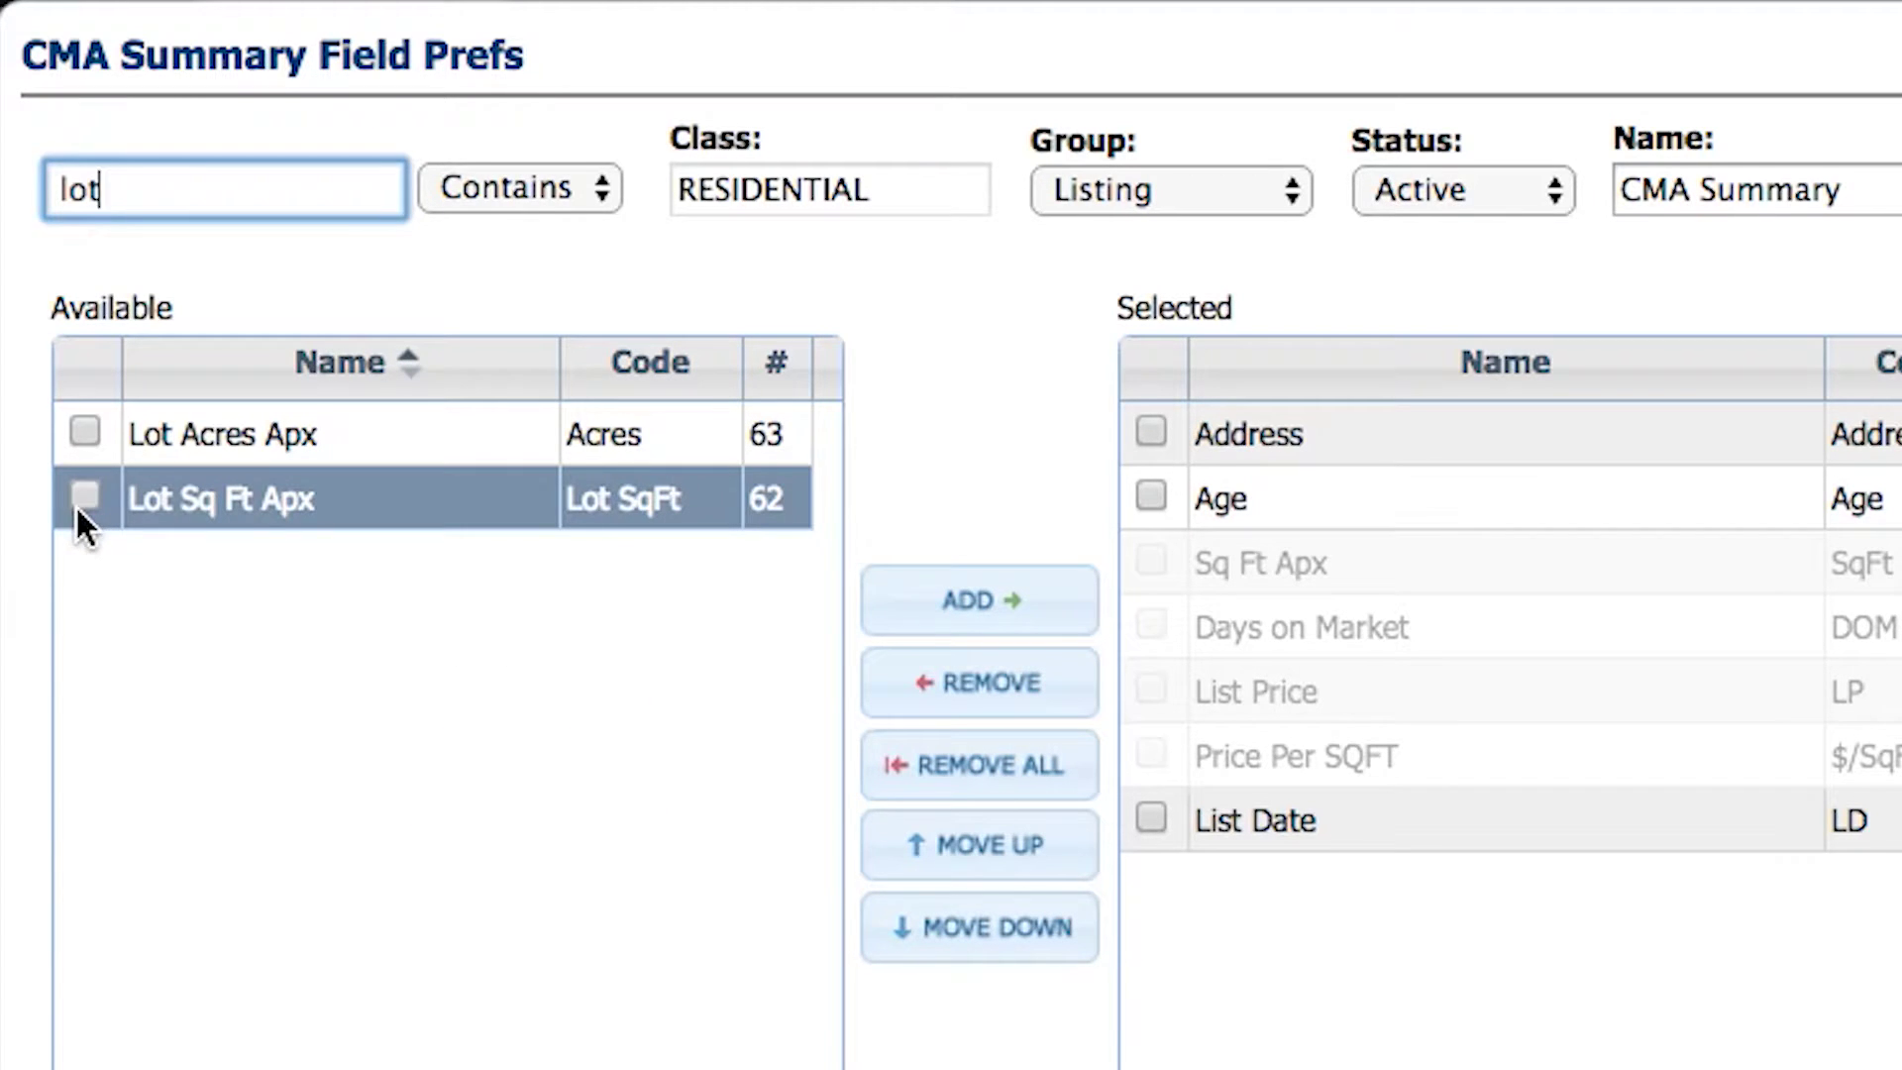
click(86, 496)
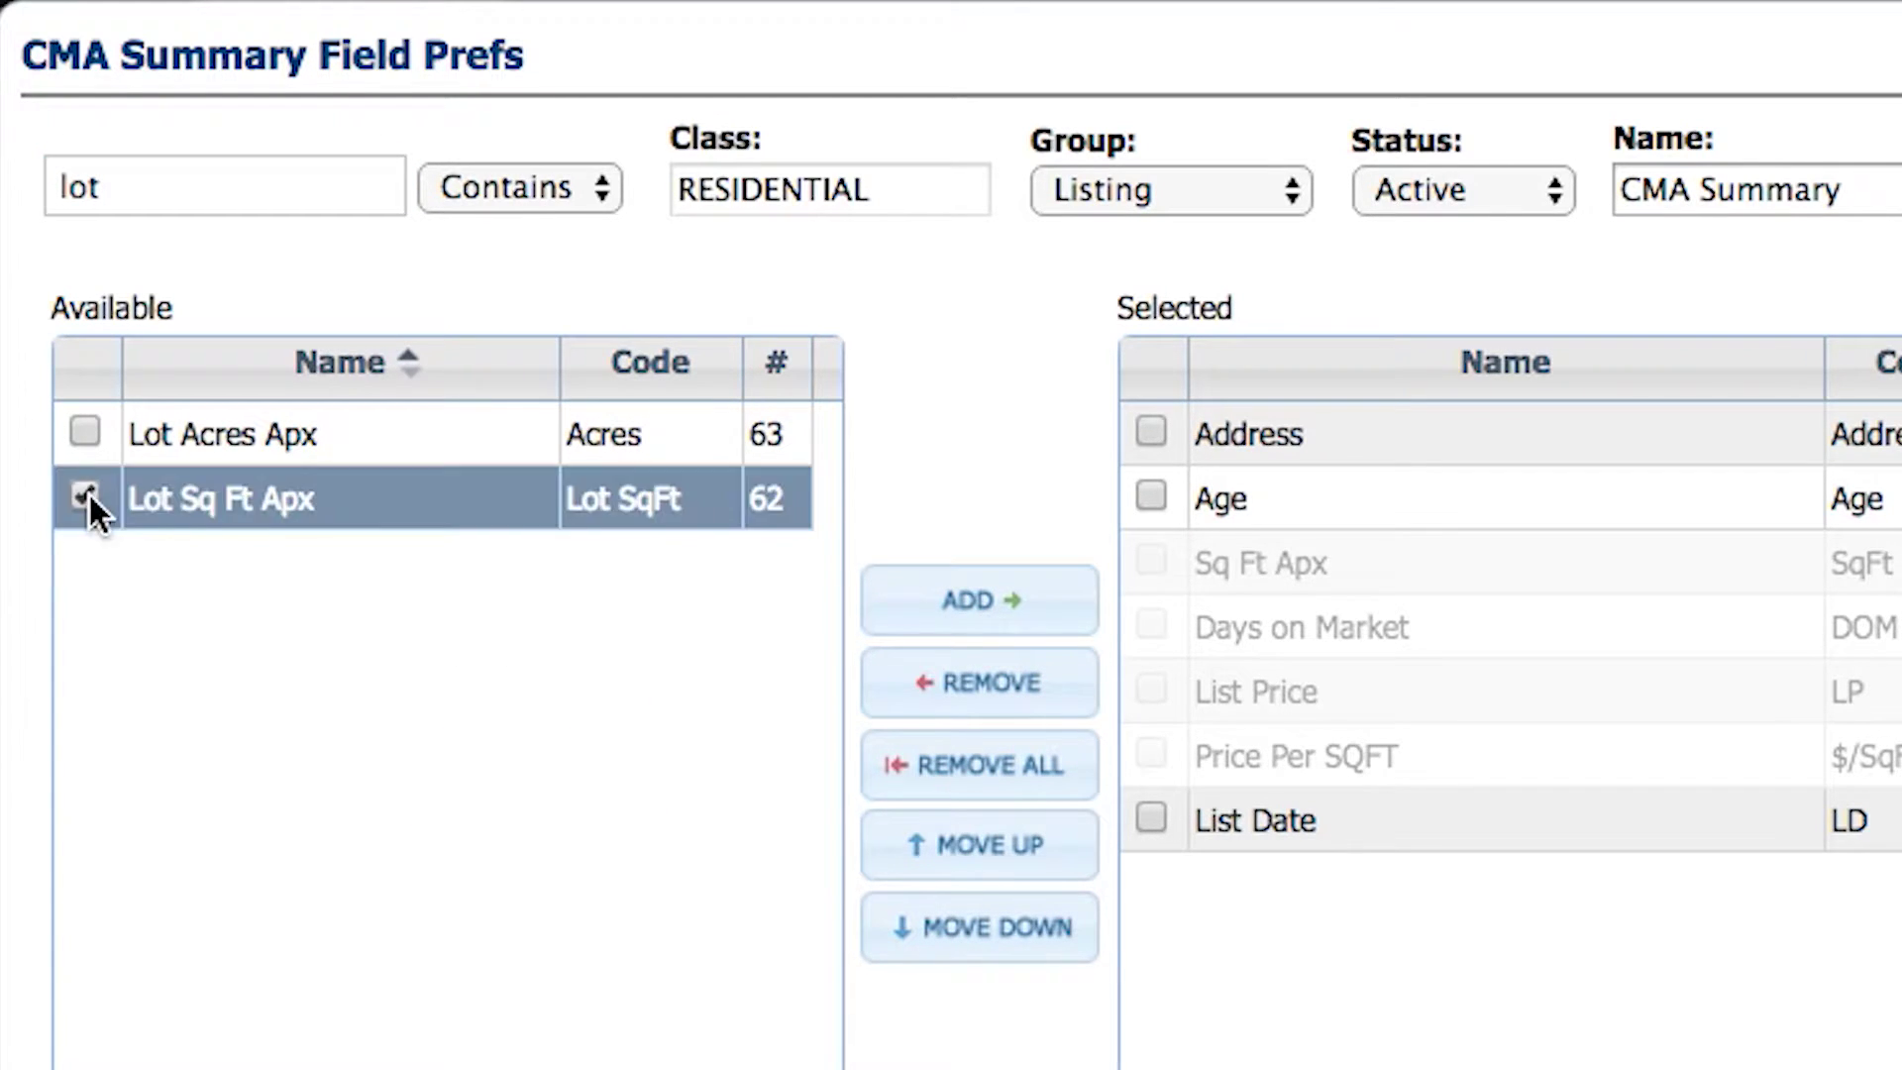
click(974, 614)
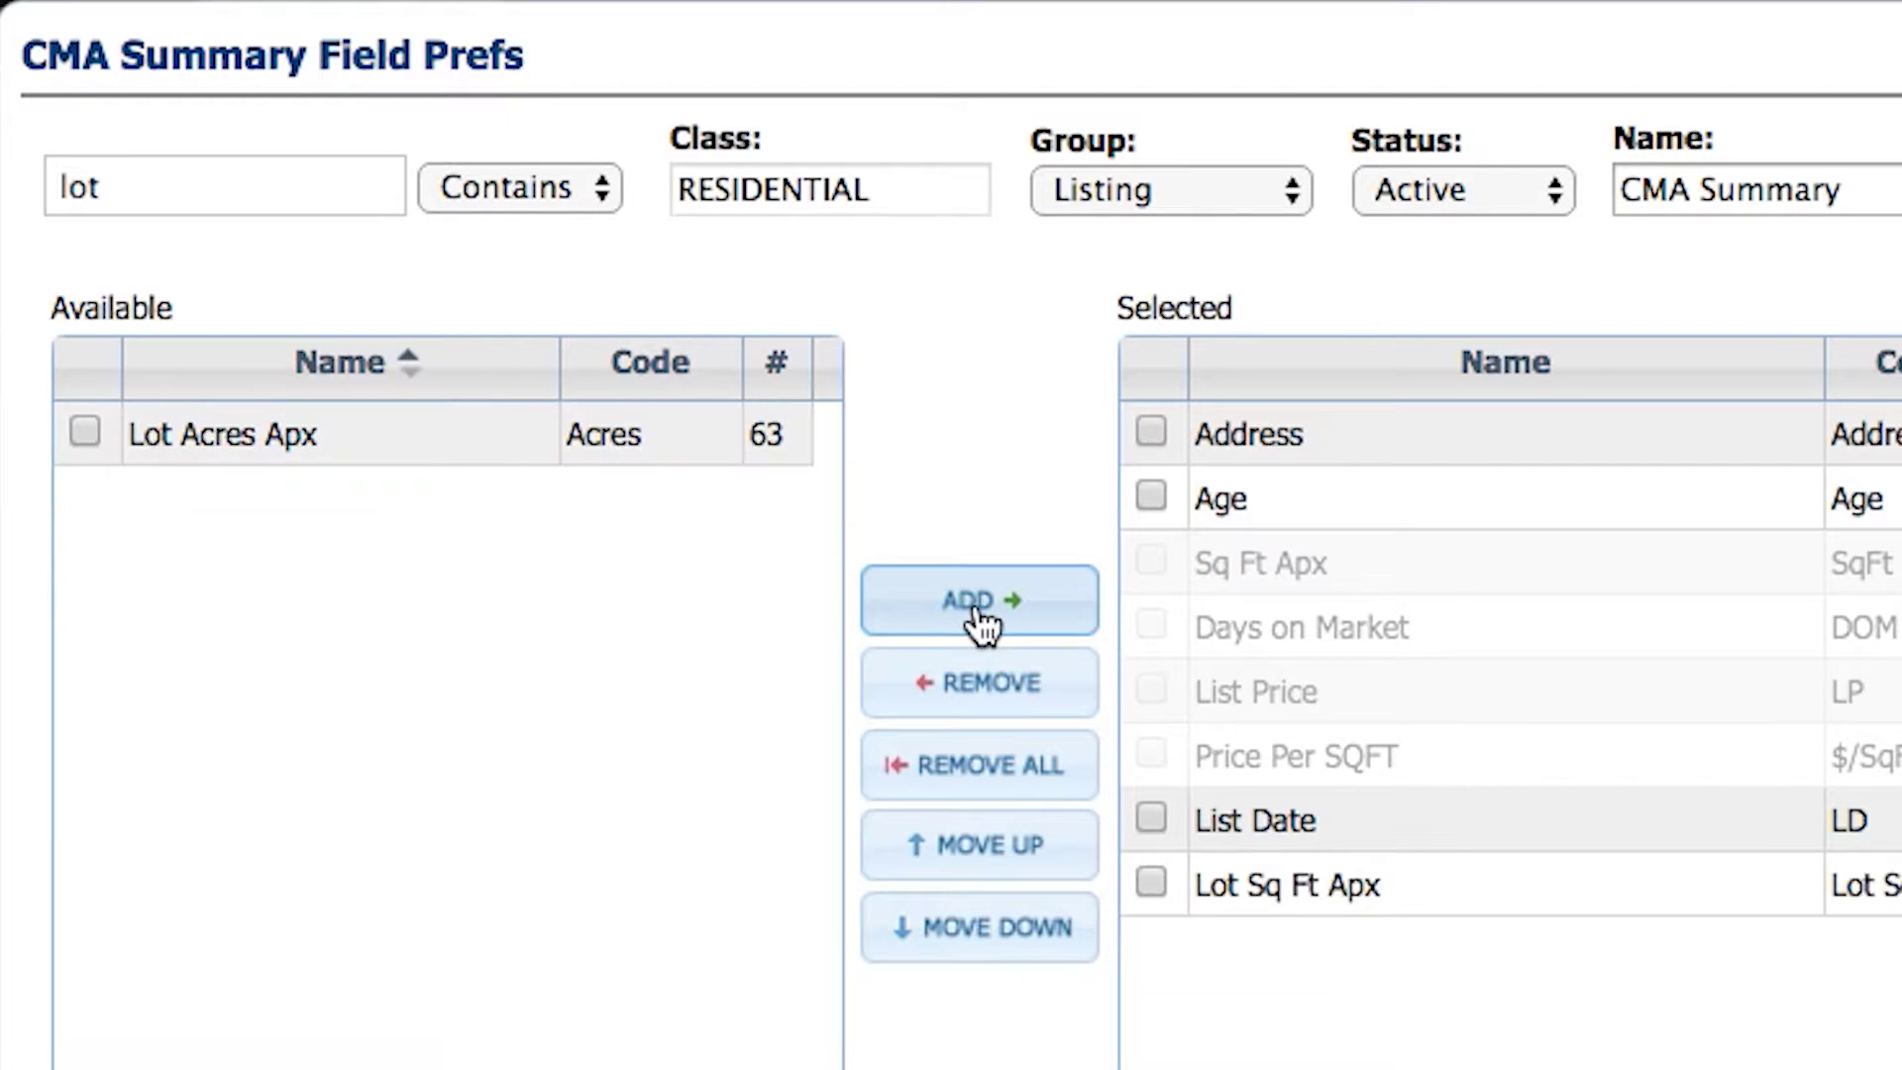
Add Special Information and move it up twice so it sits above List Date
double_click(48, 188)
text(s)
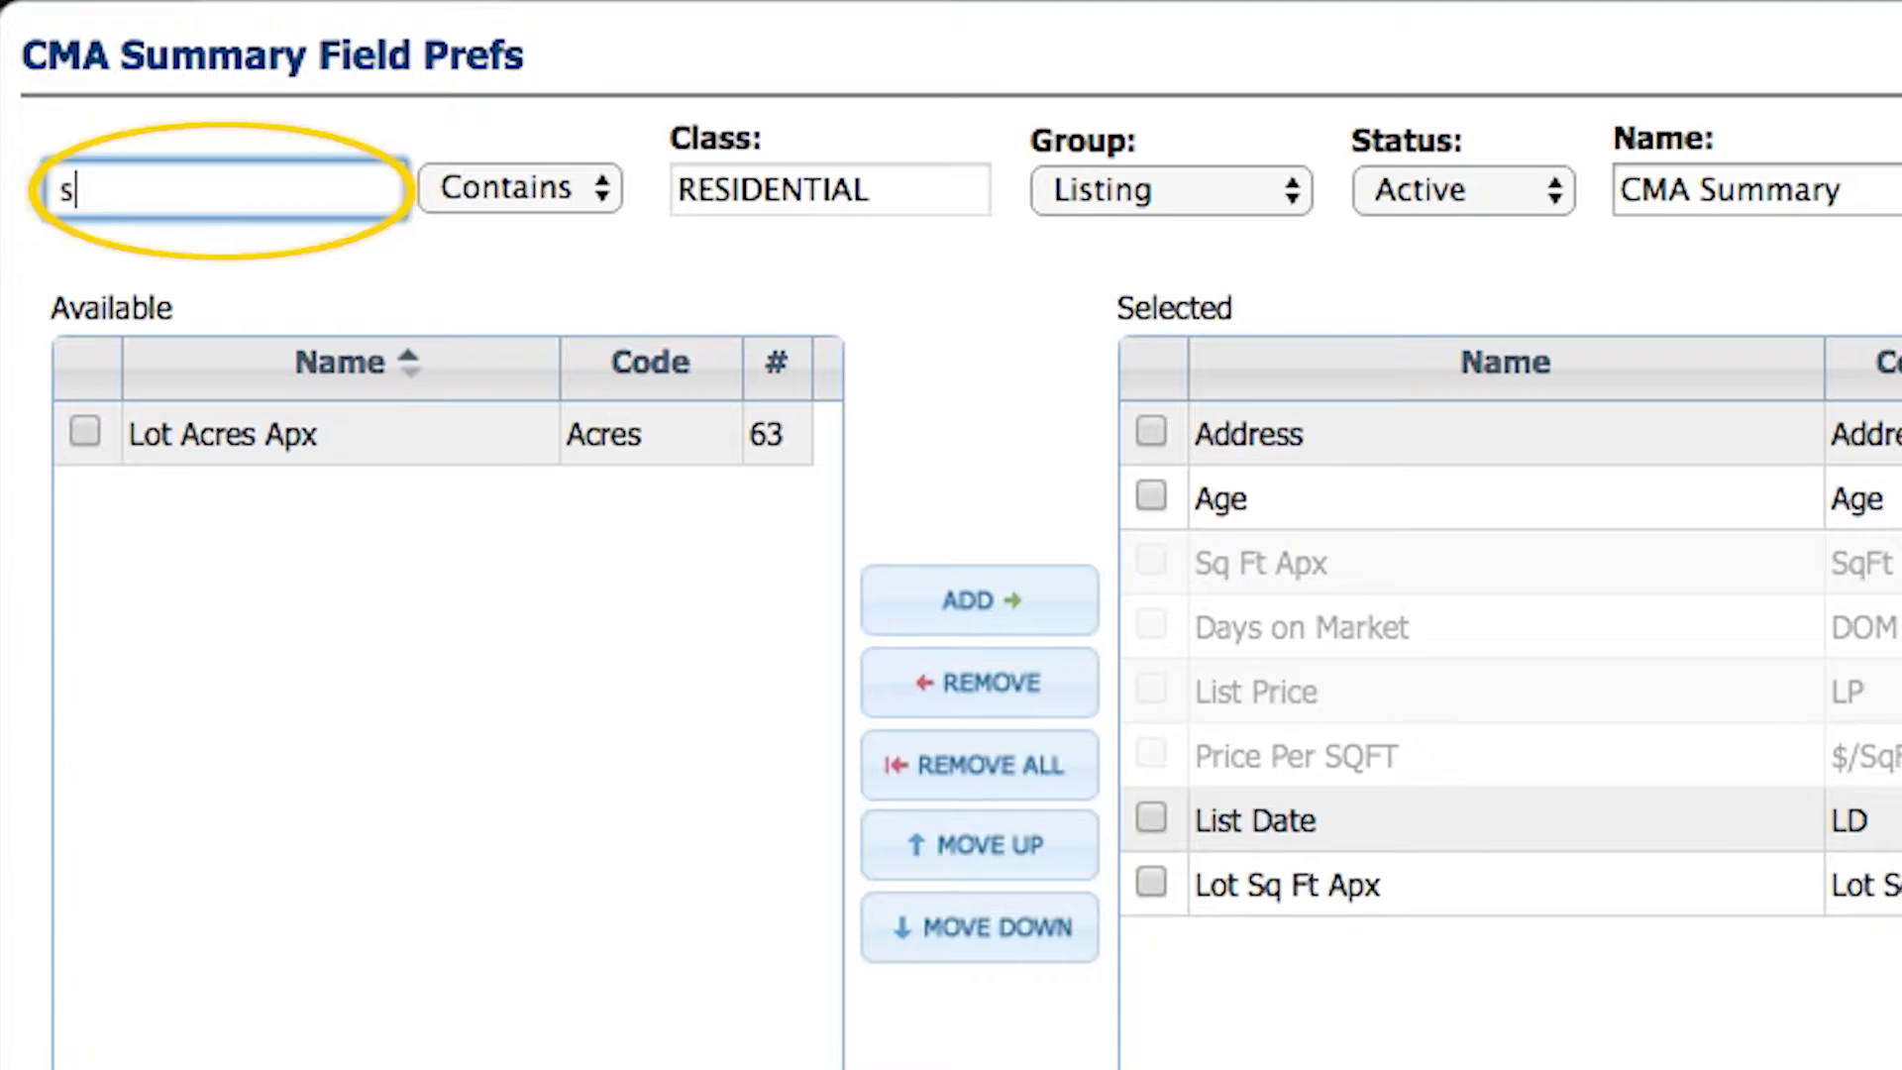
text(pecial)
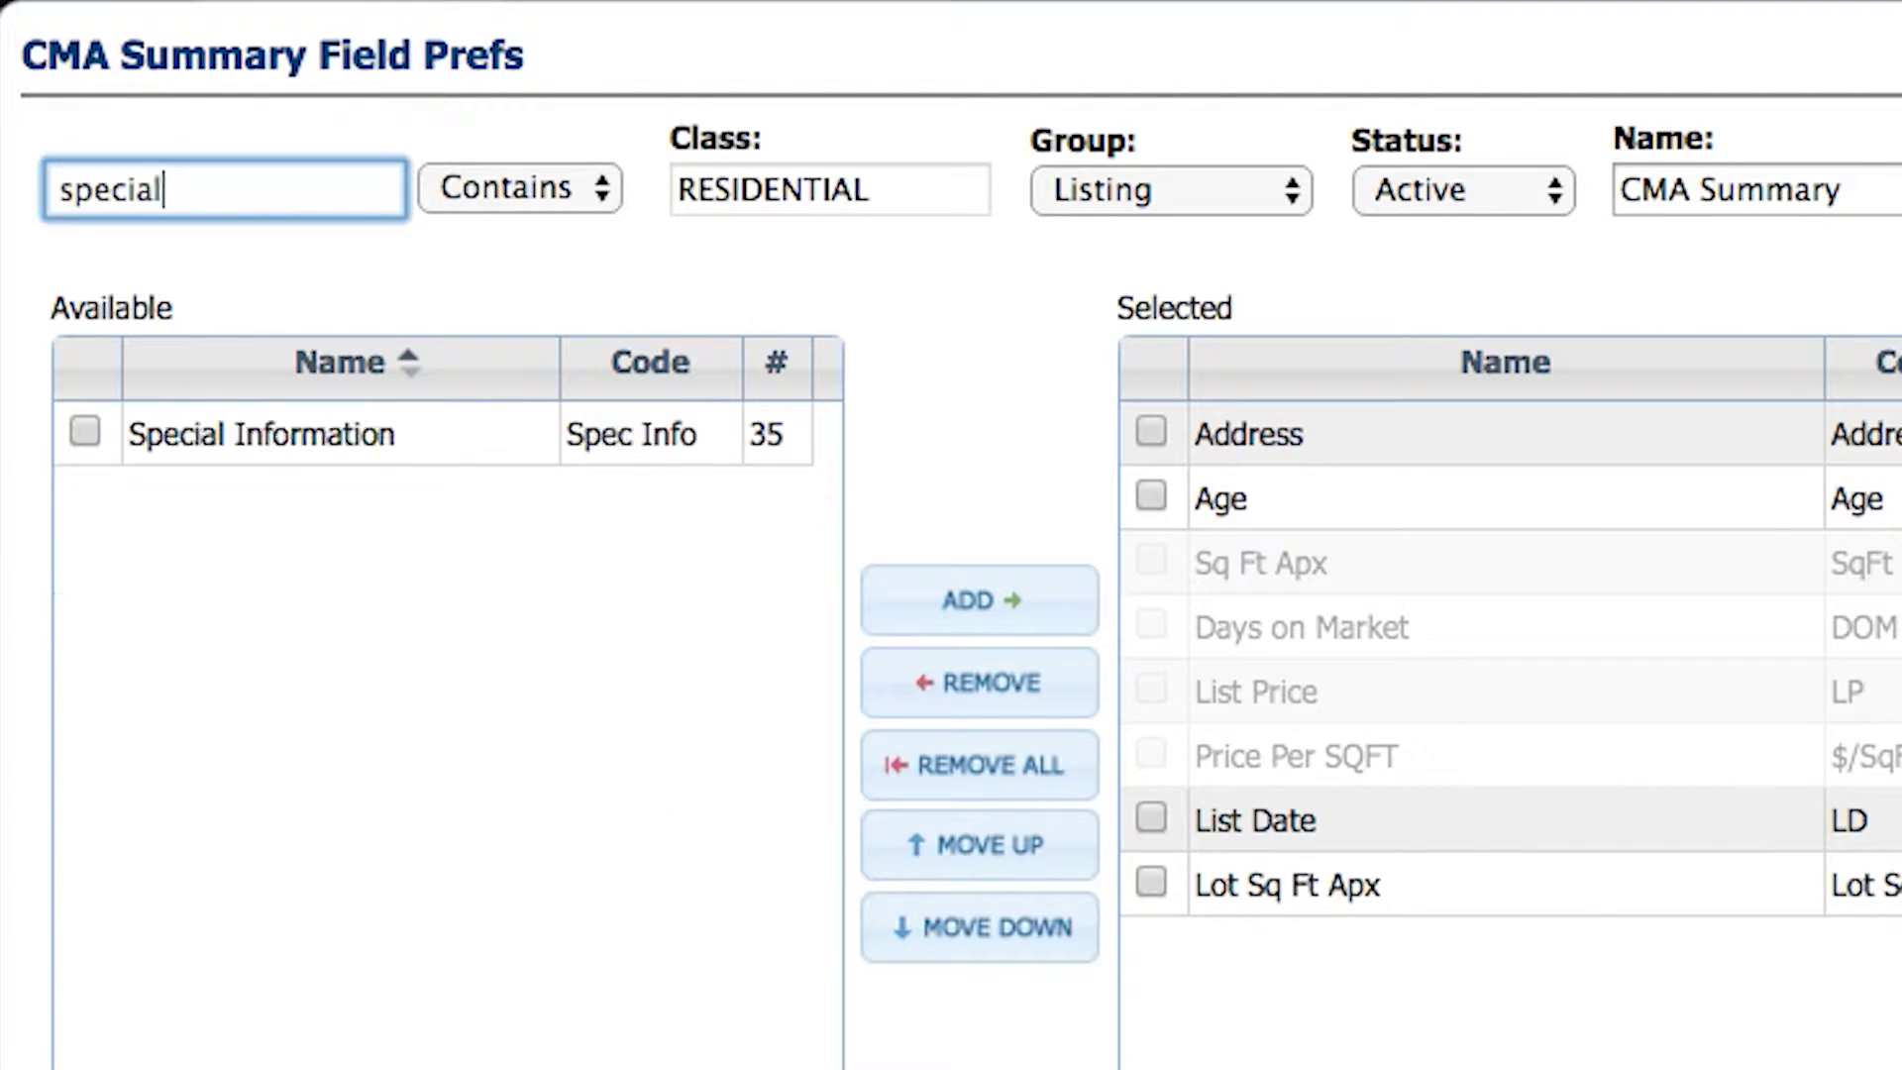
key(BackSpace)
text(l)
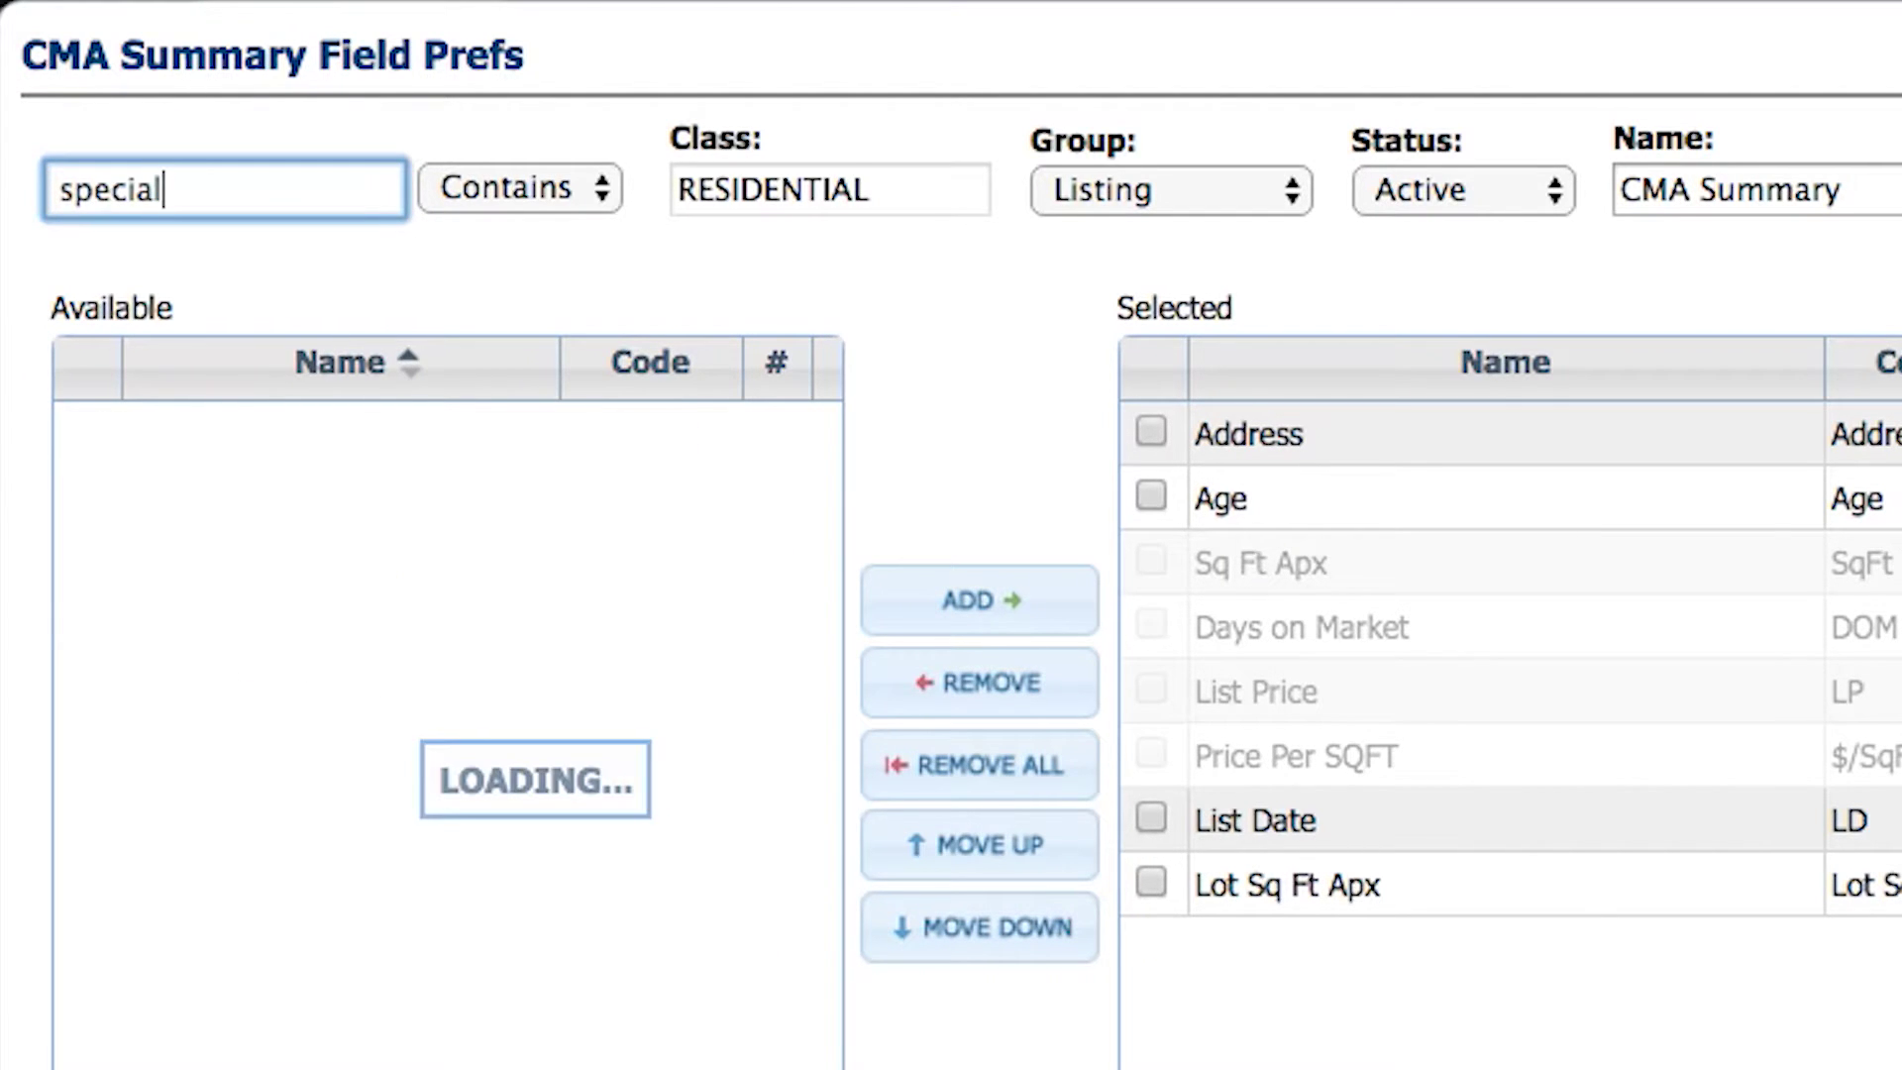
click(83, 431)
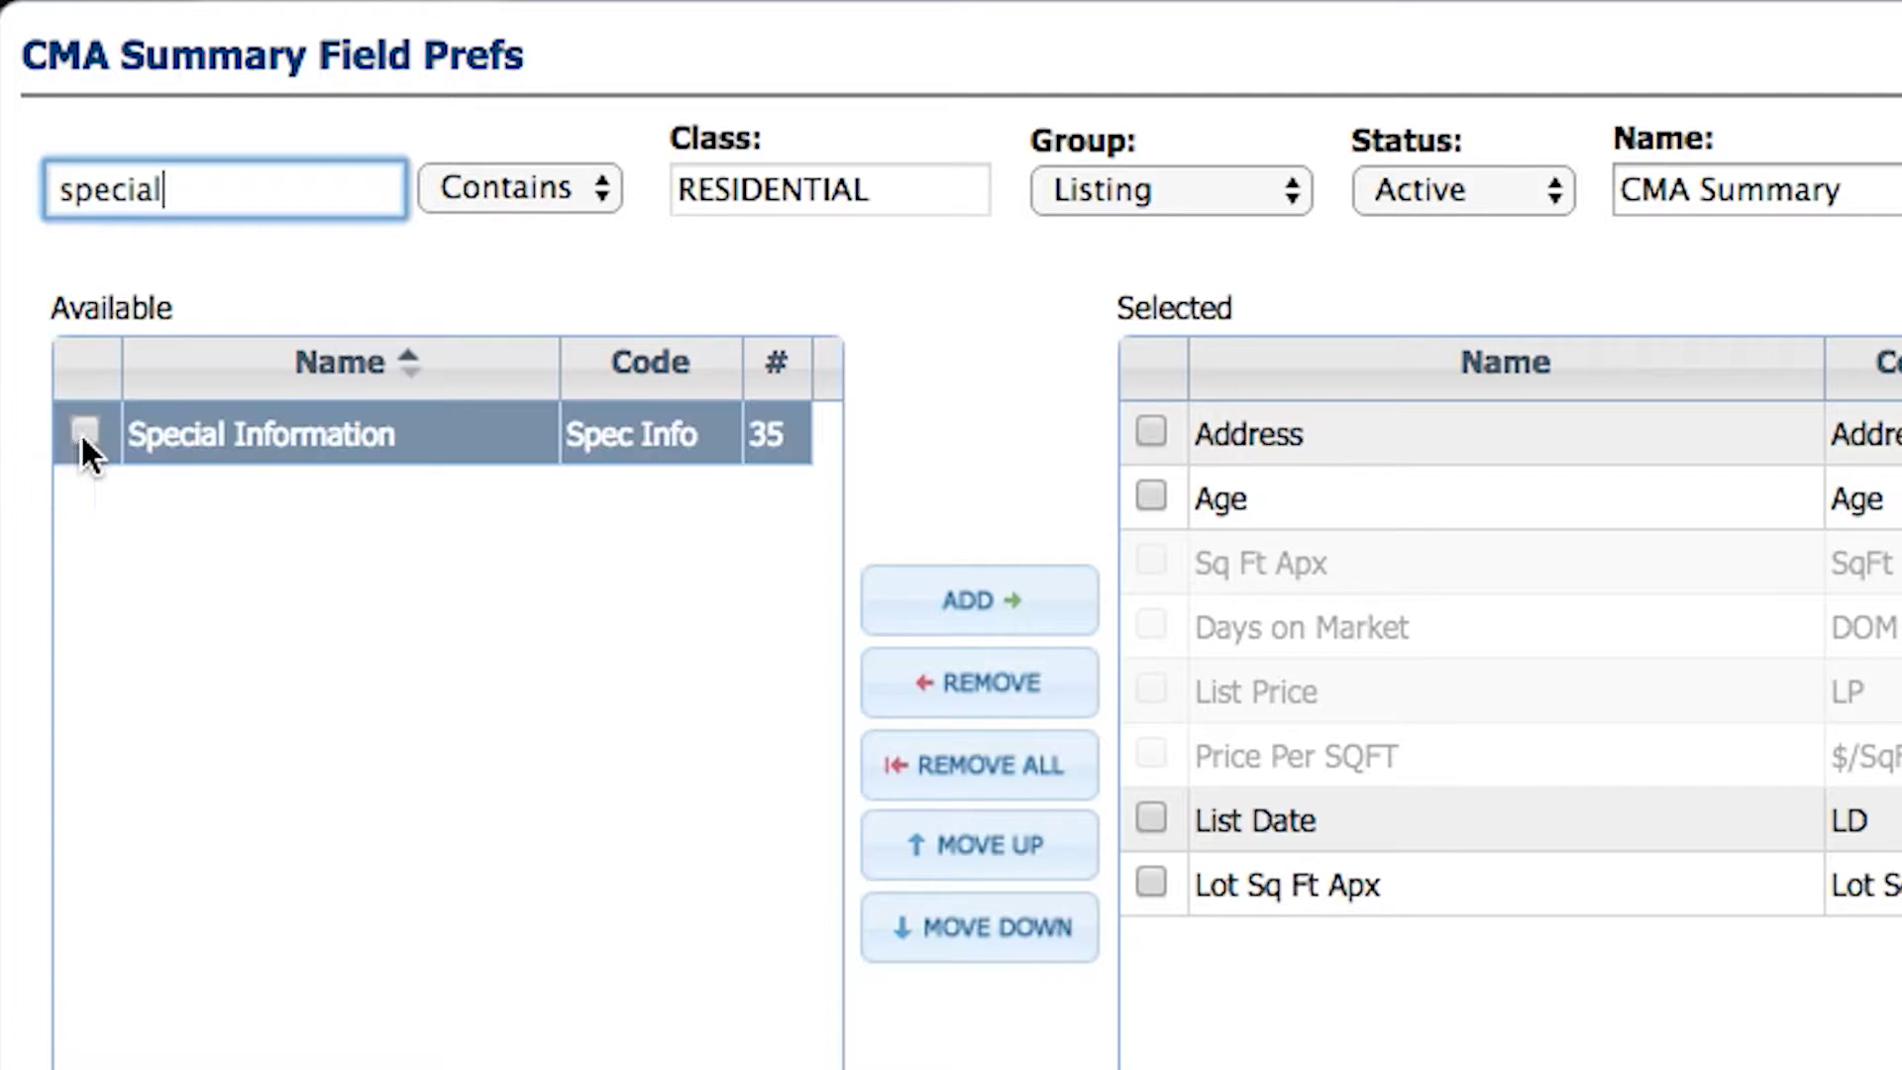
click(951, 596)
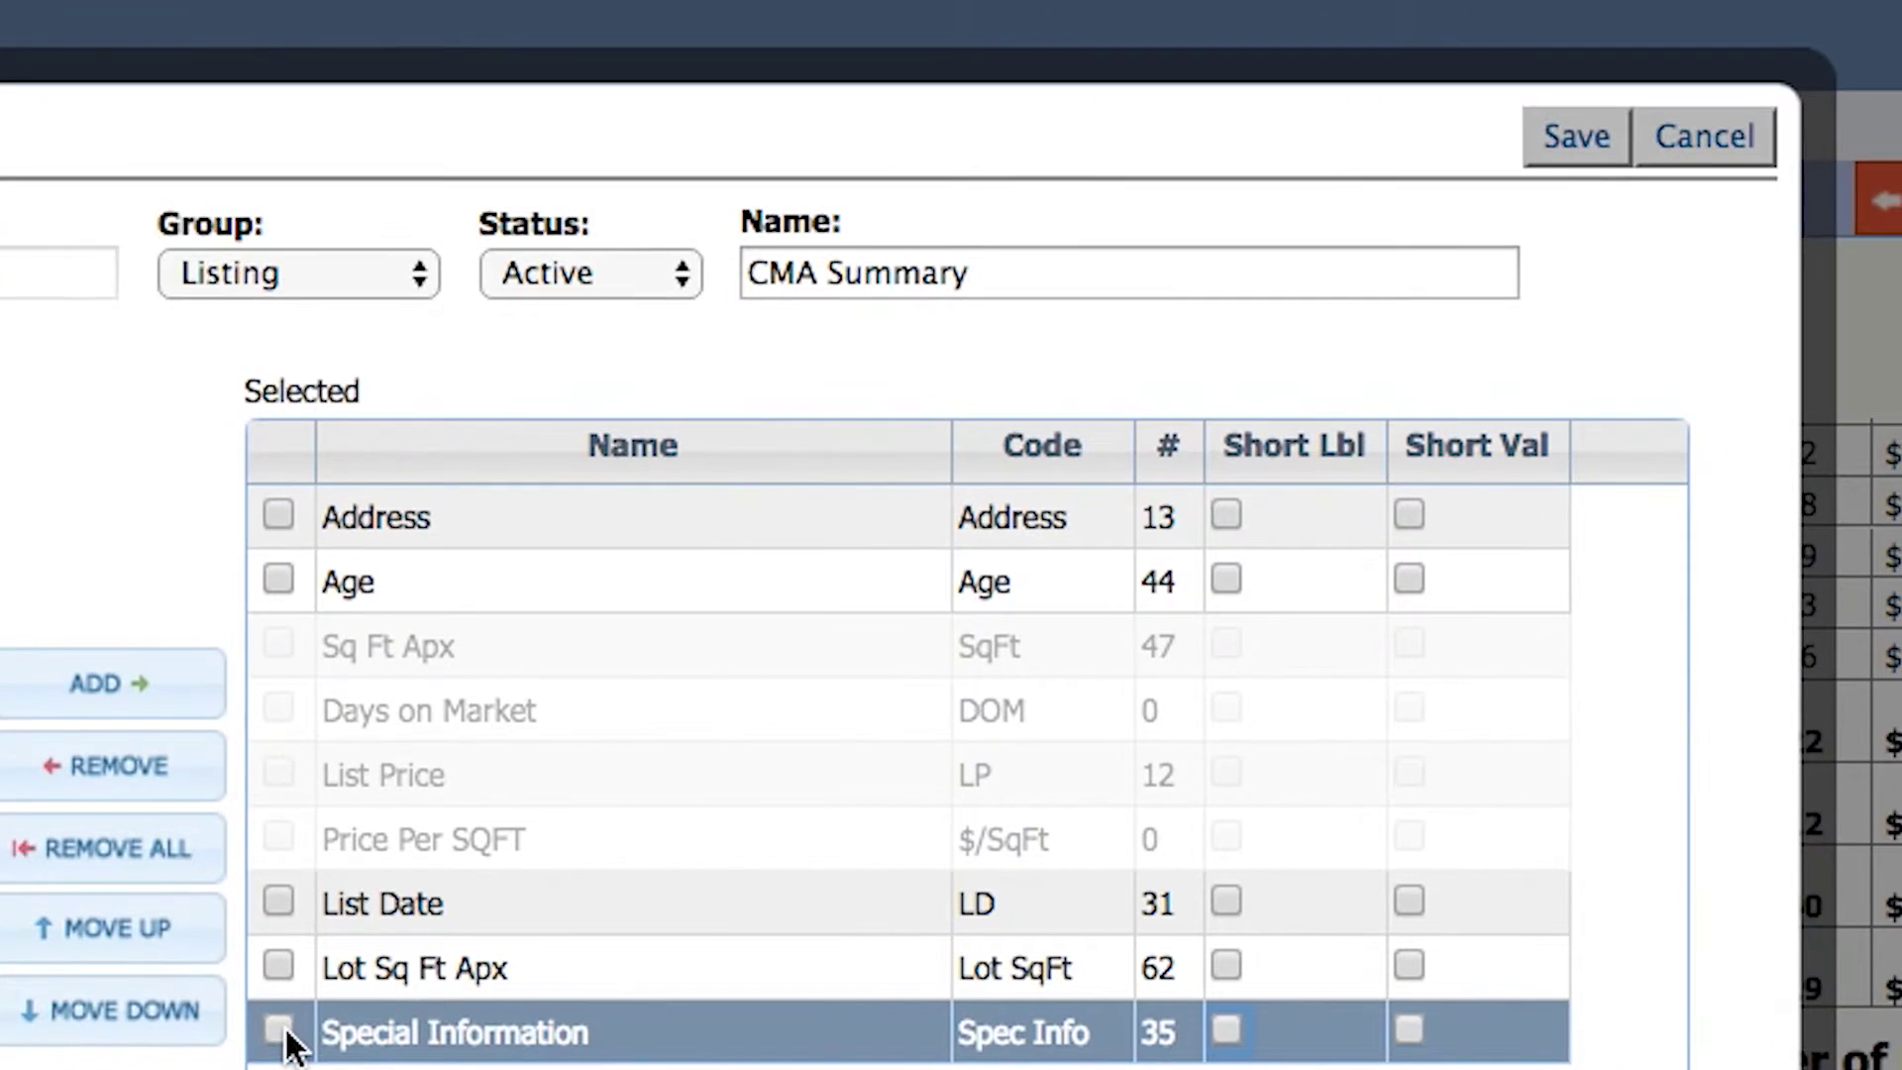
click(419, 1016)
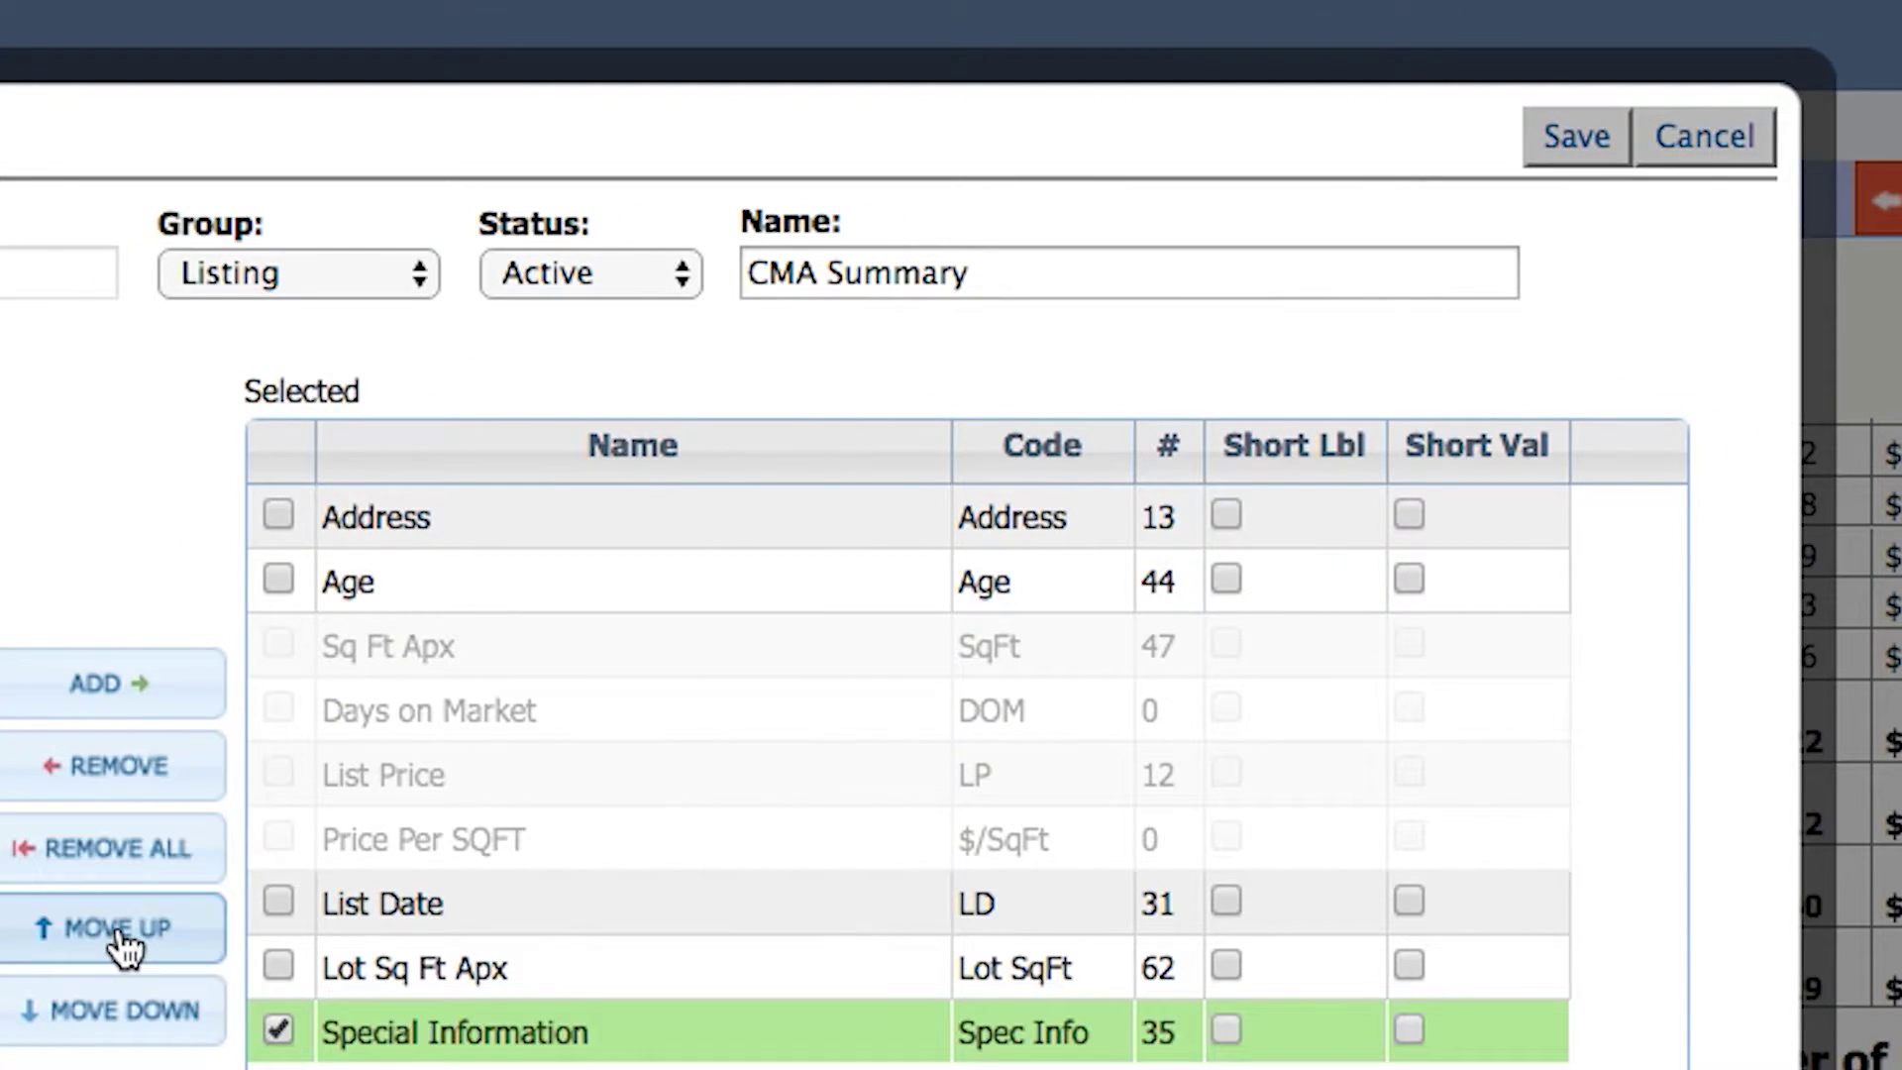
click(124, 946)
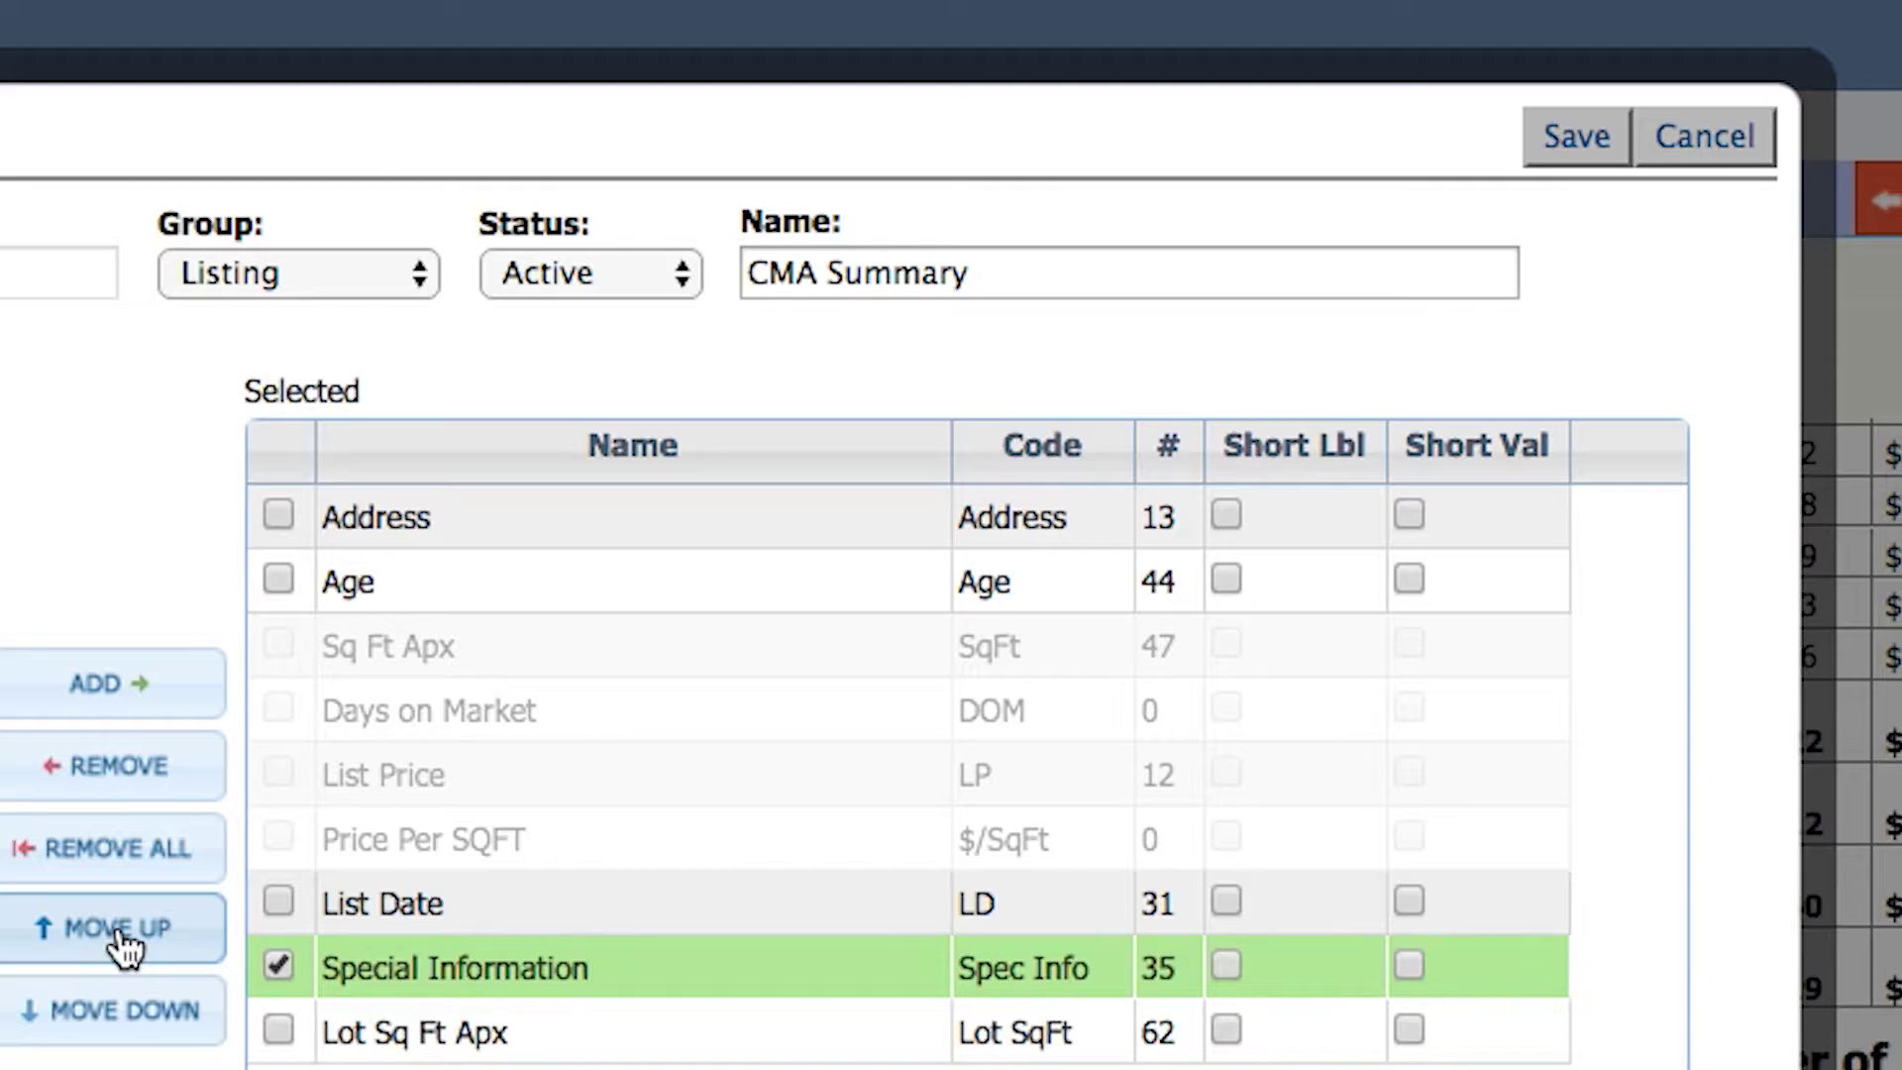
click(121, 943)
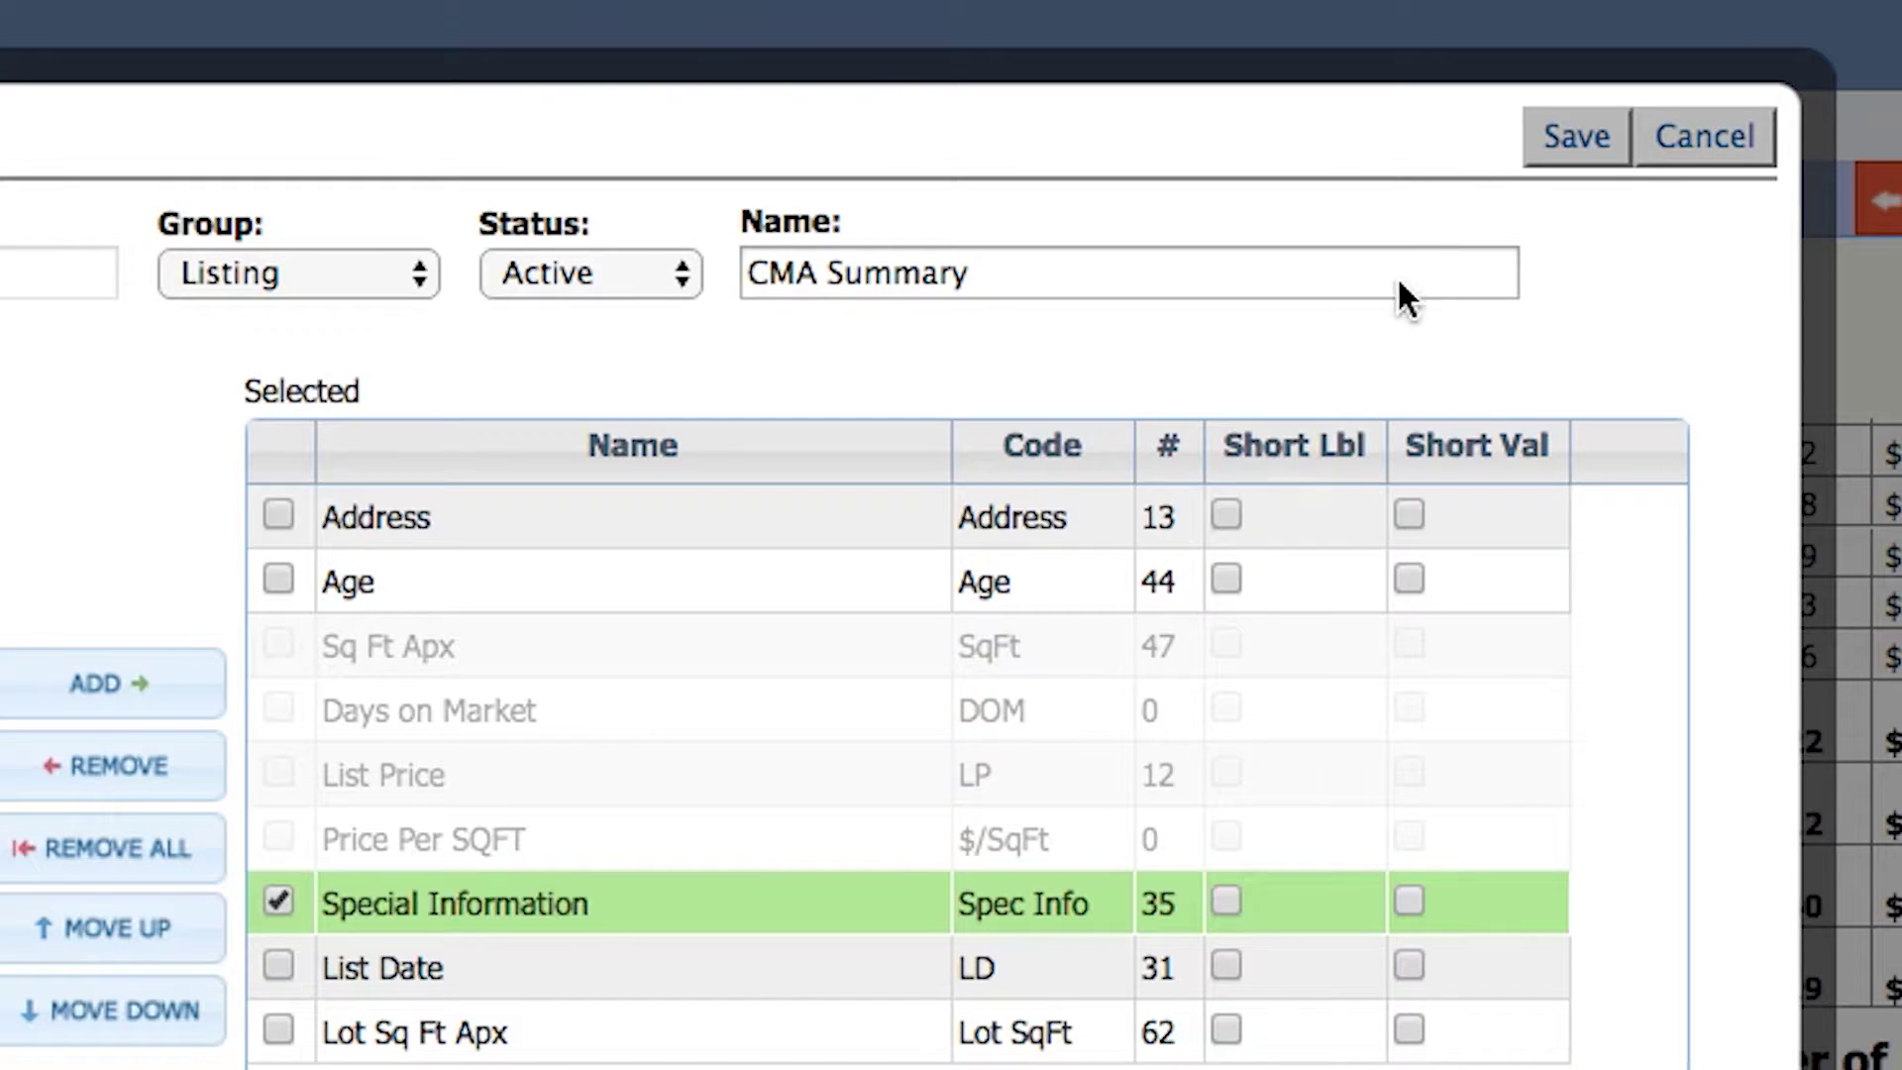
Save the new column setup and reopen the CMA Summary Field Prefs via Customize > Fields
click(1579, 135)
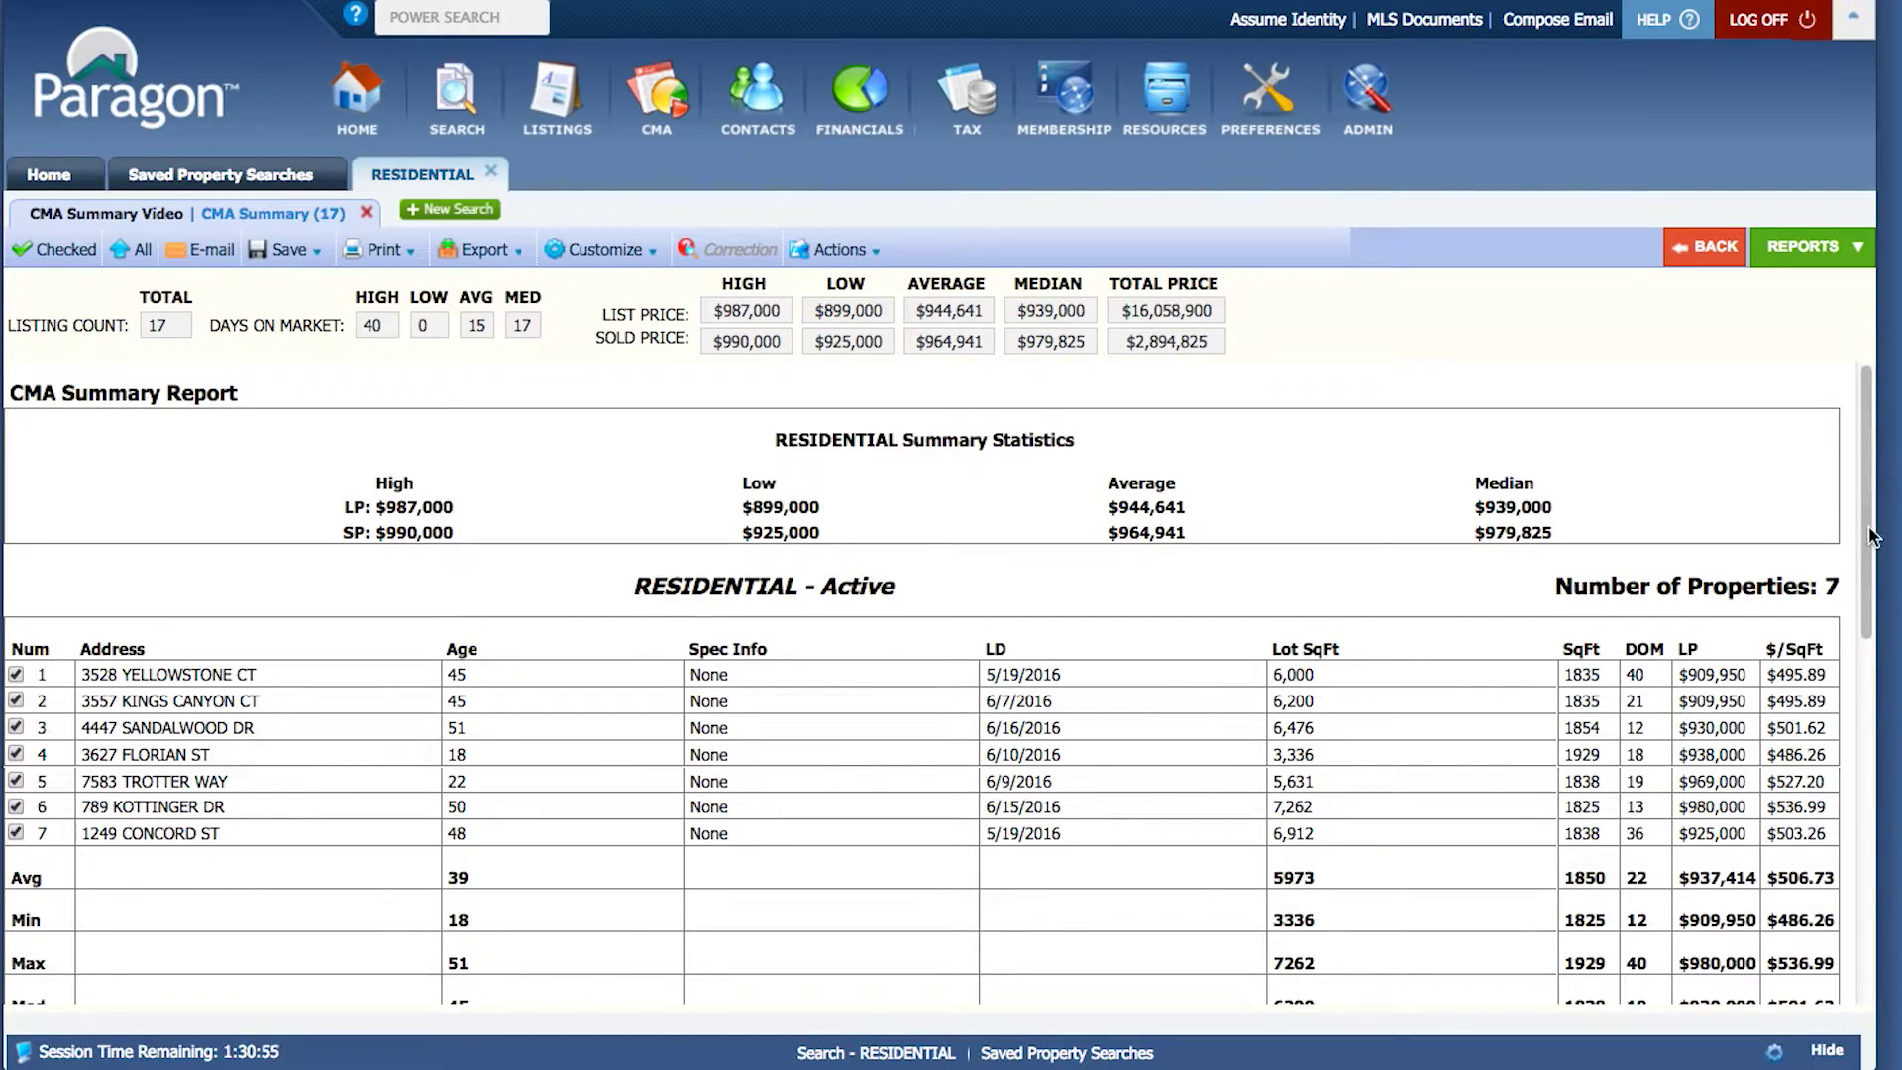
scroll(1875, 535, down, 3)
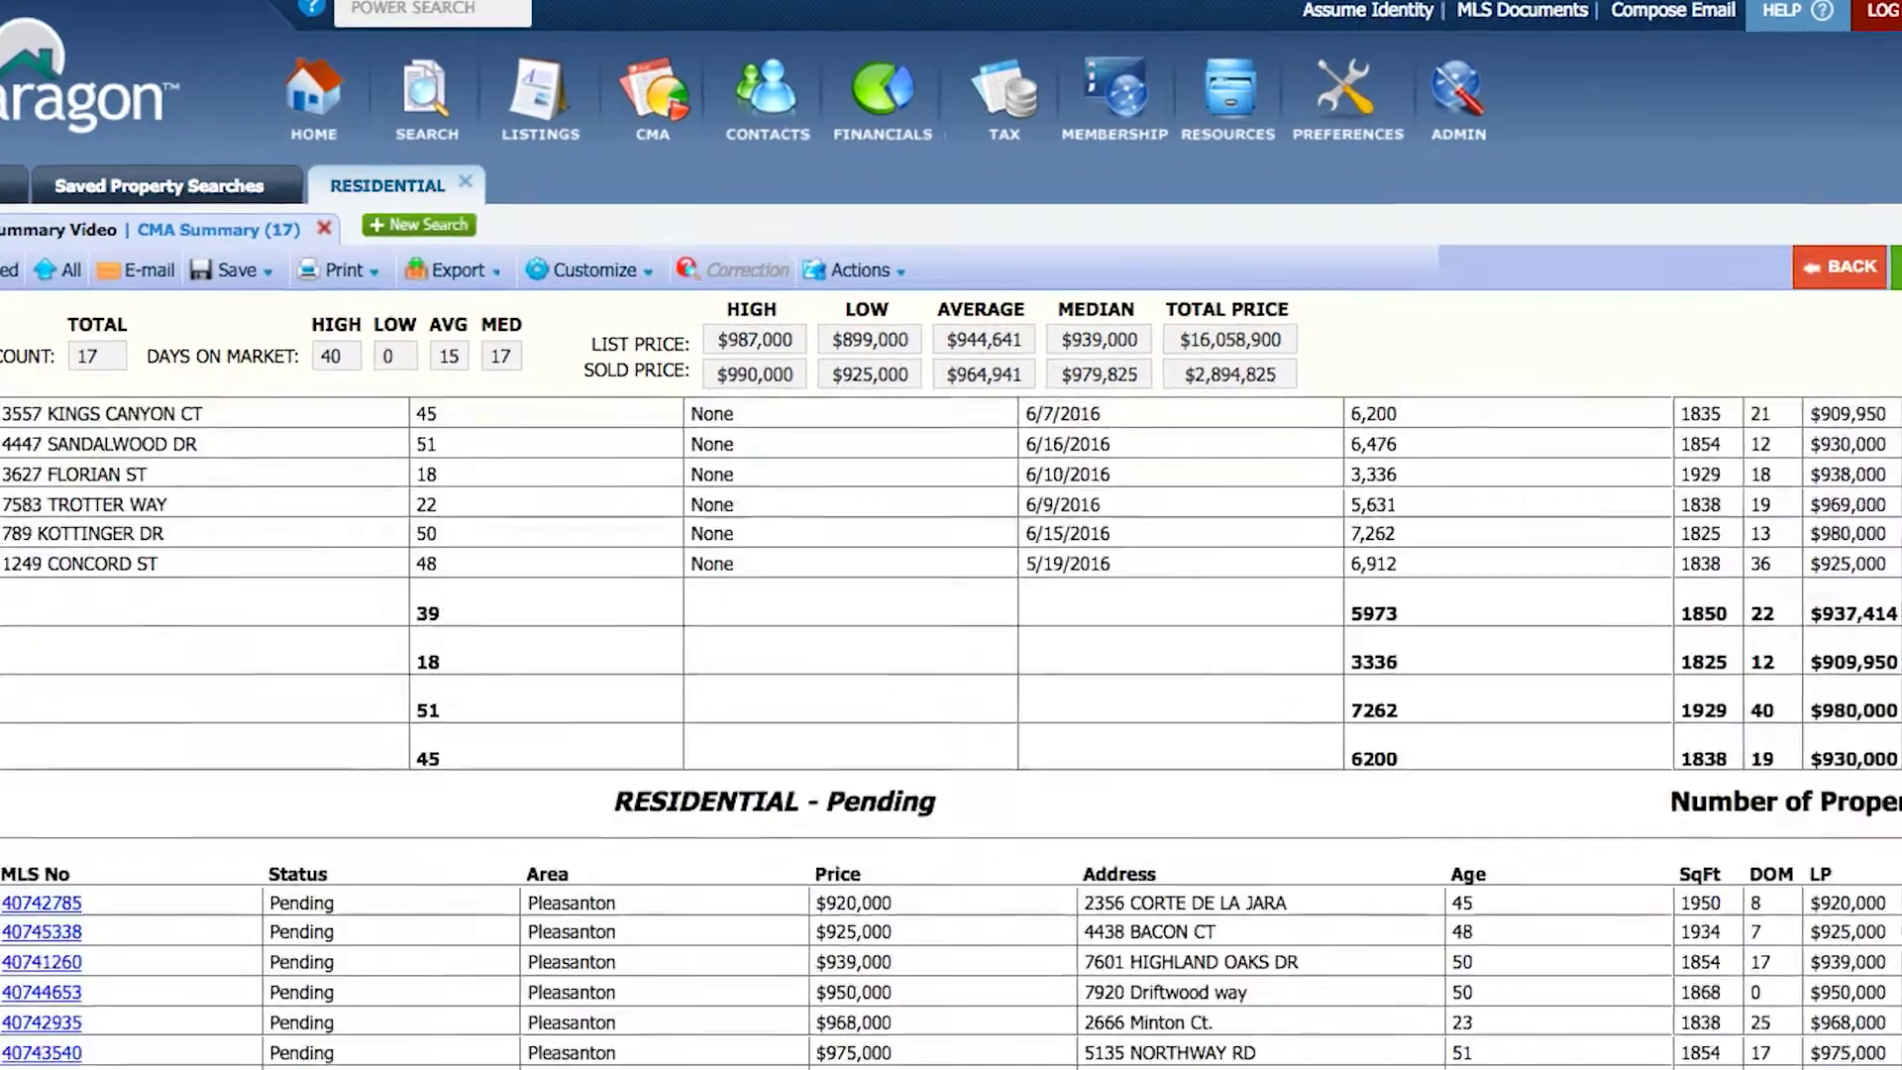
scroll(951, 595, down, 1)
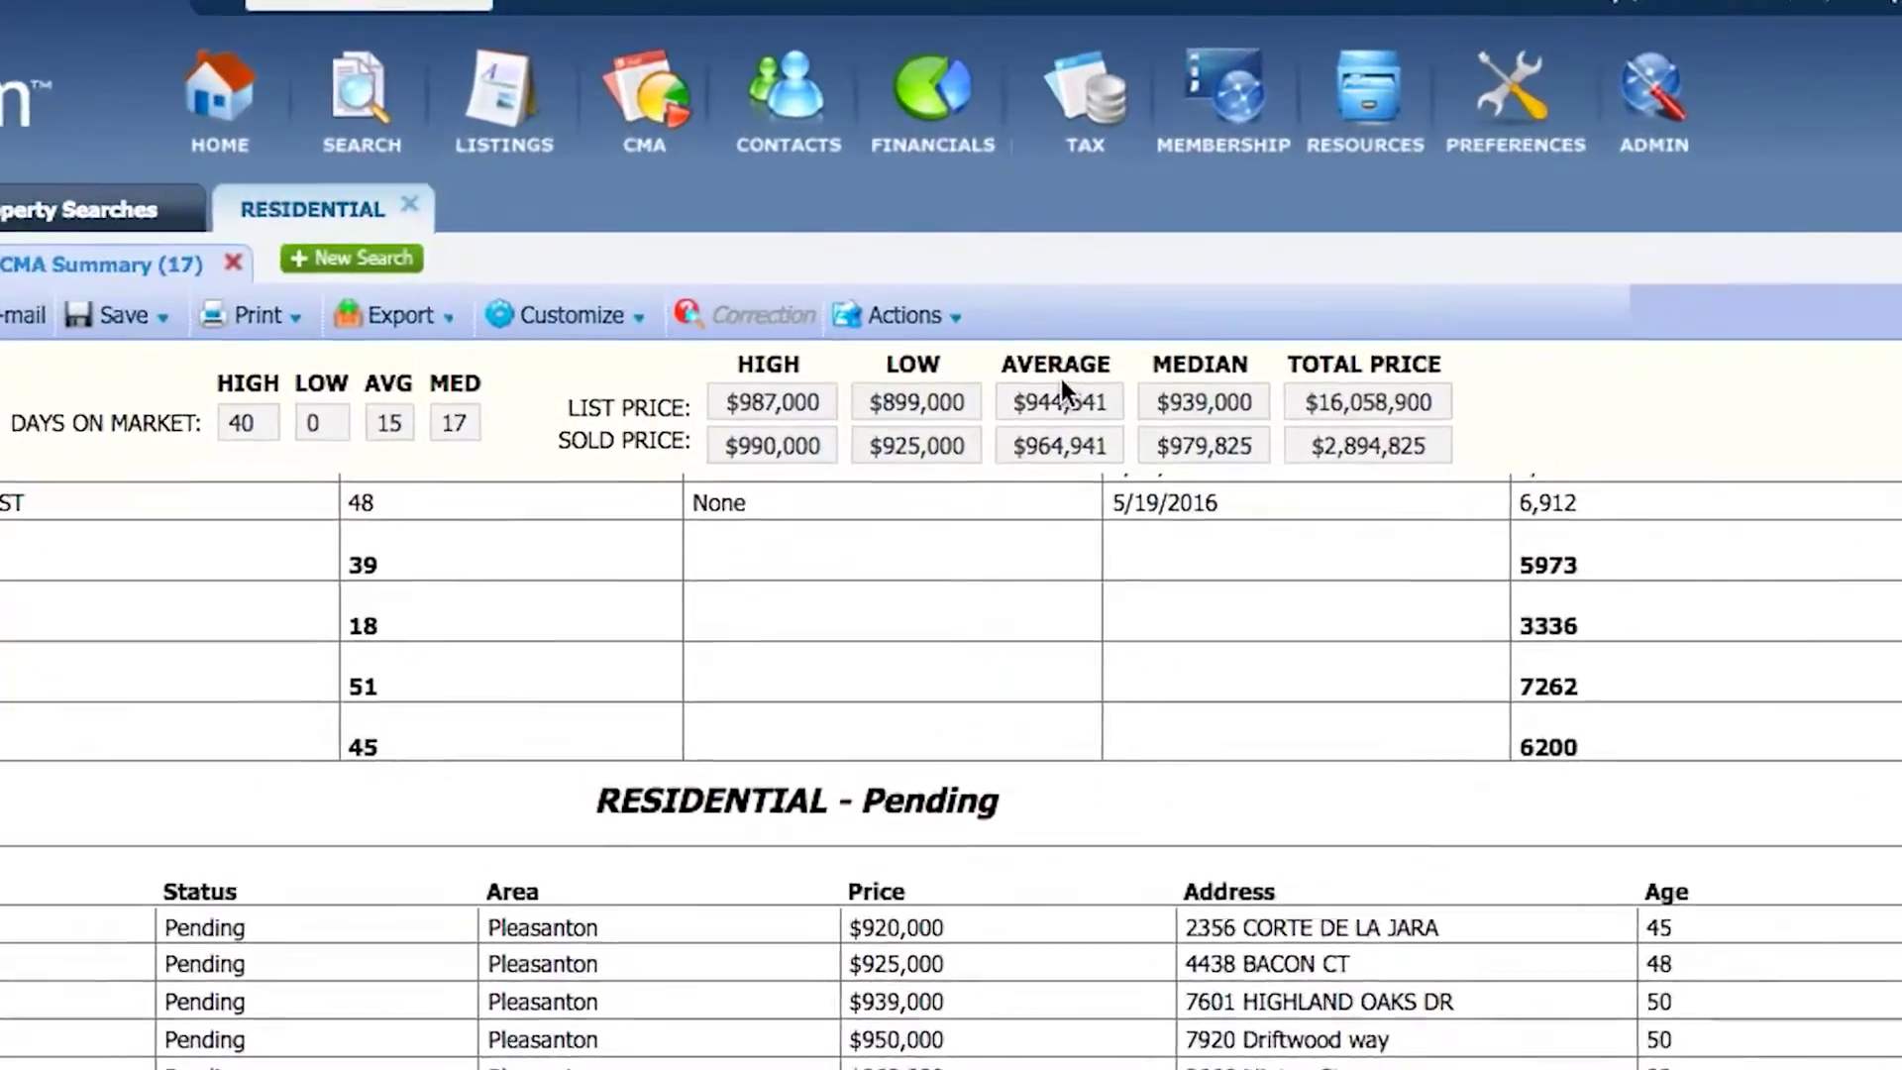
click(609, 278)
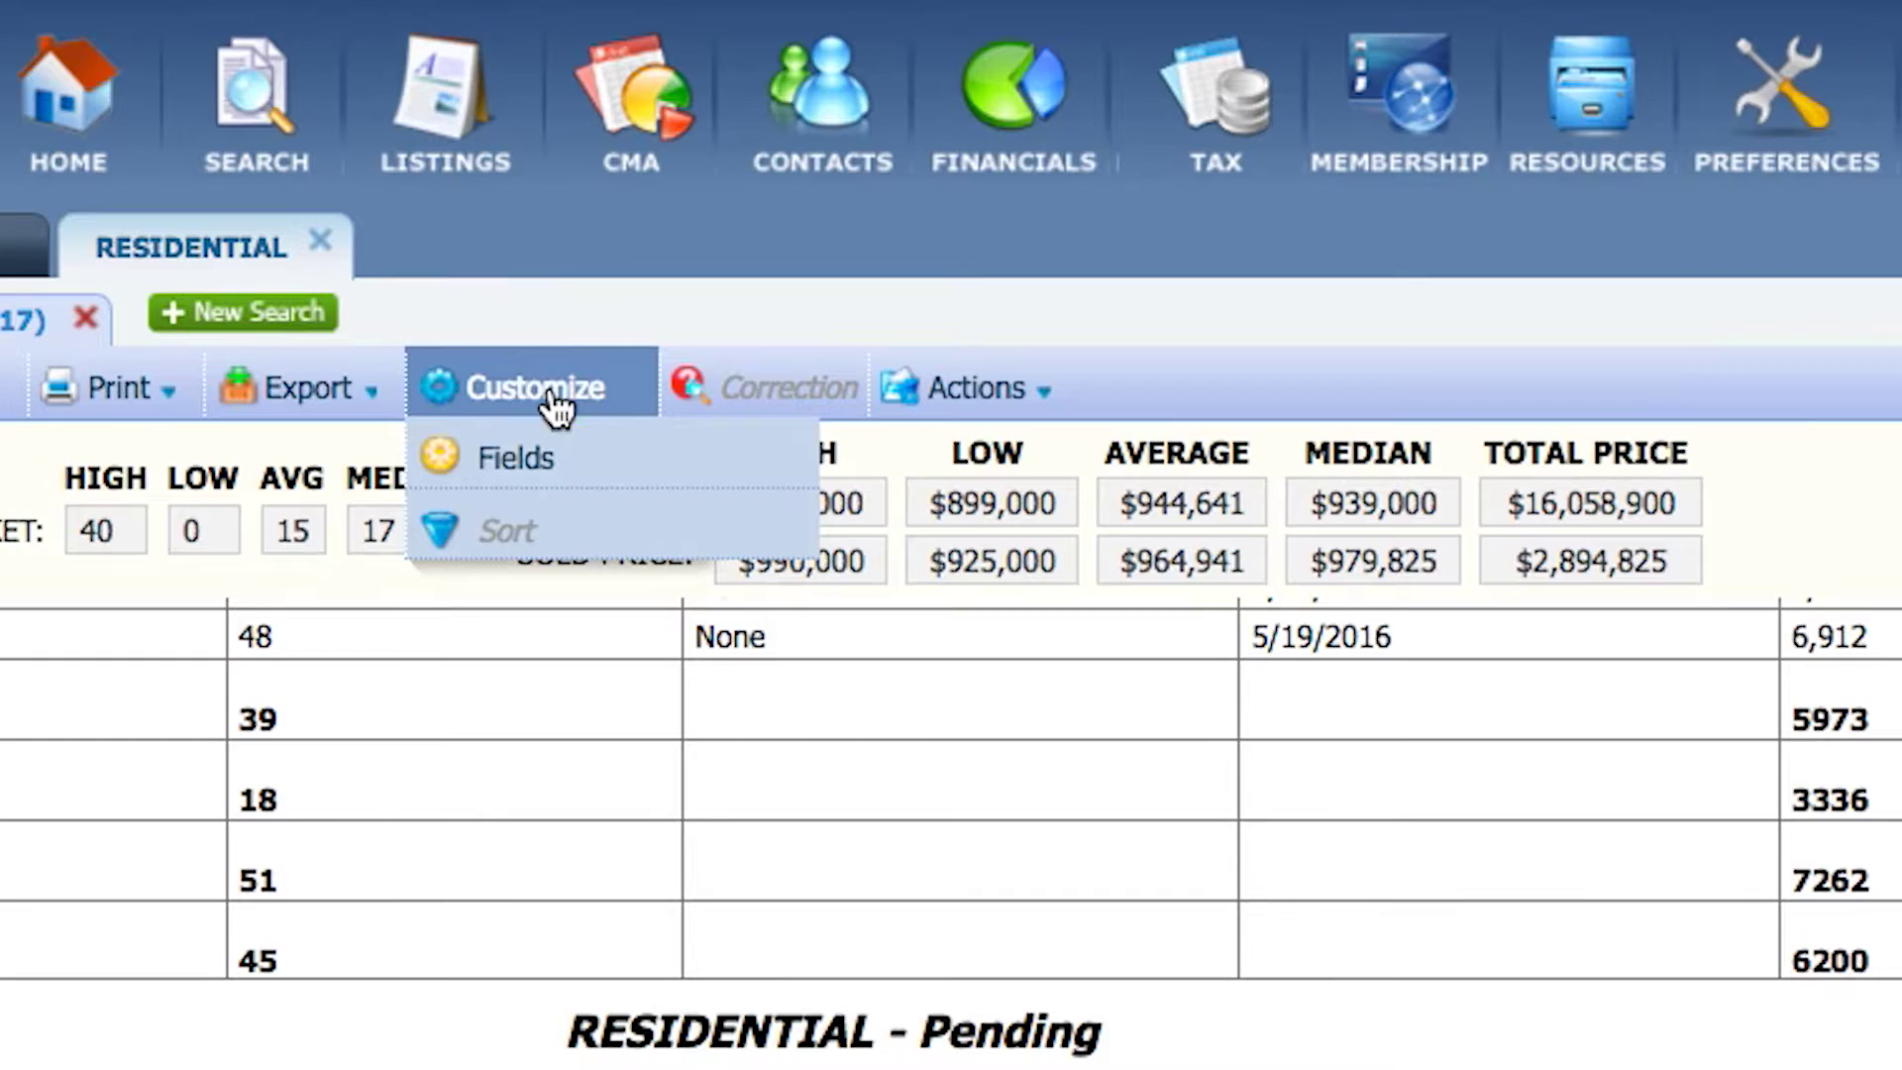
click(535, 470)
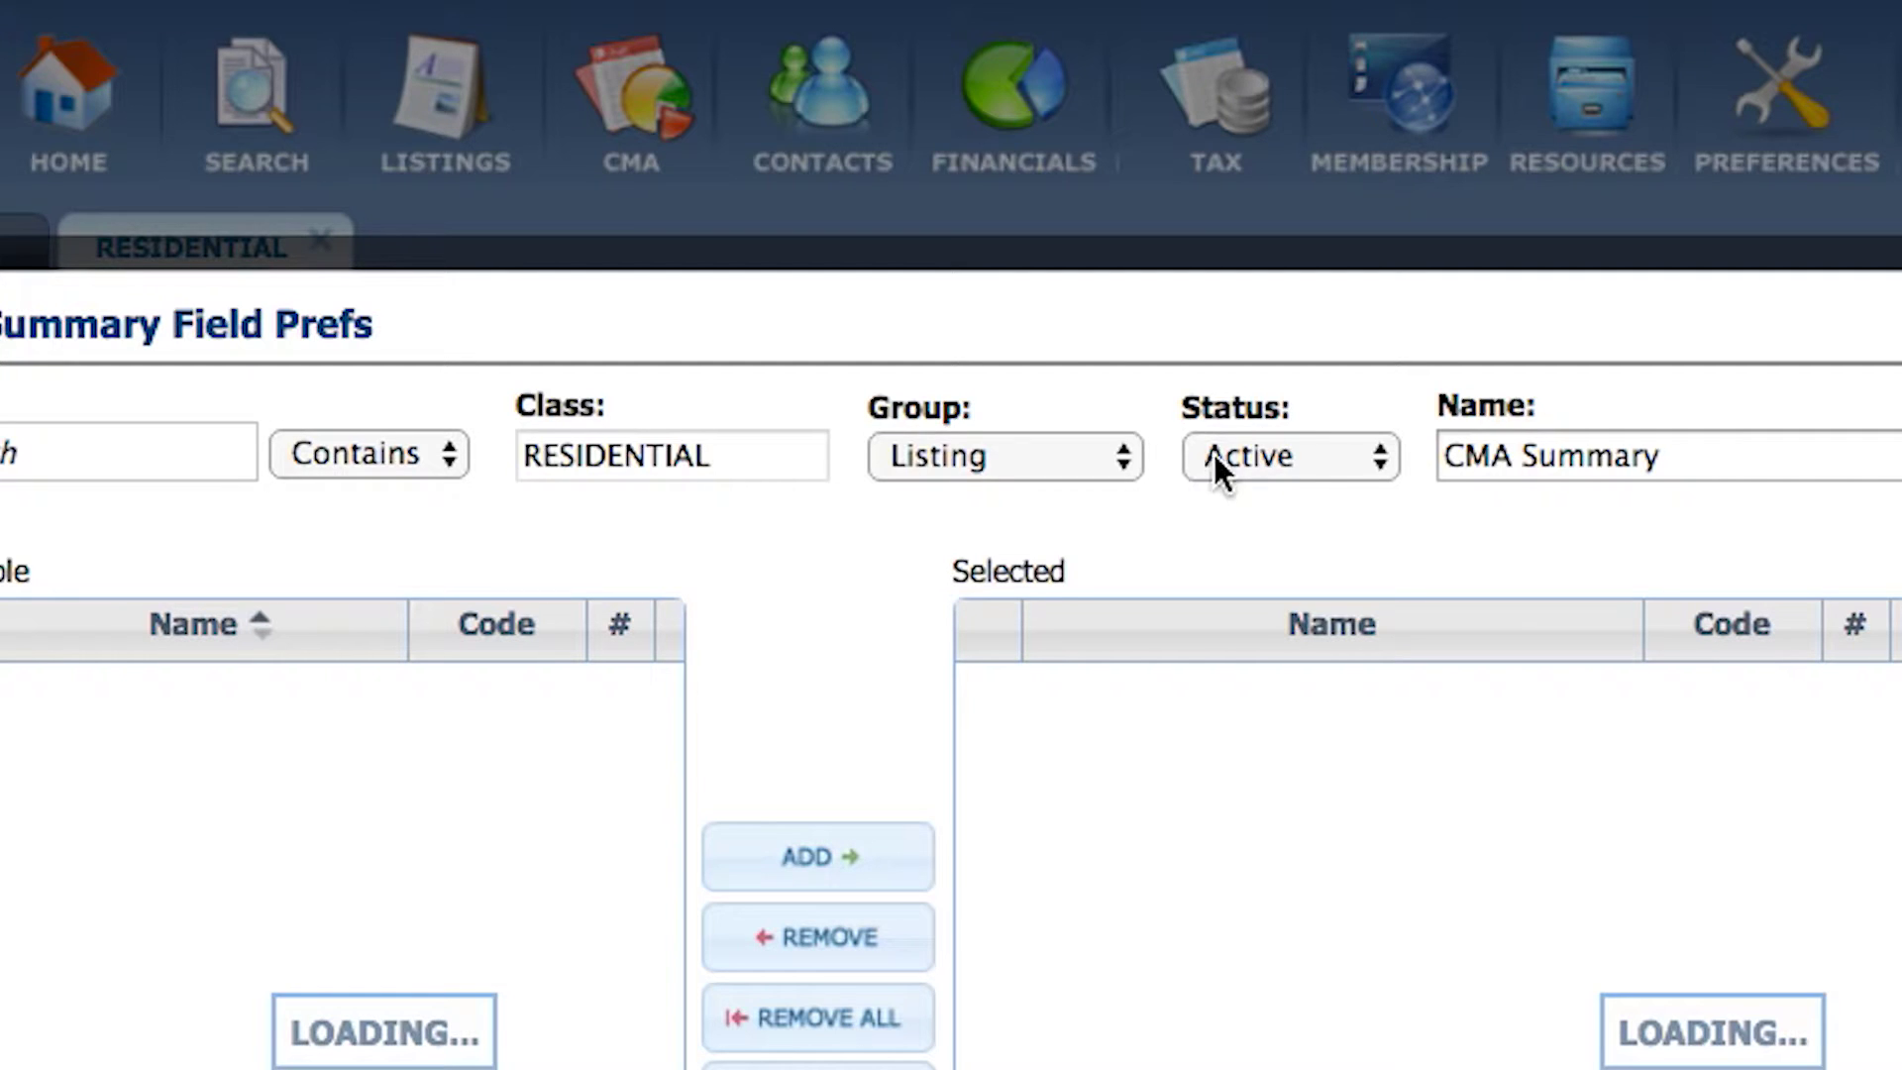
Set Status to Pending and remove MLS Number, Status, Area and Price from Selected
click(1383, 457)
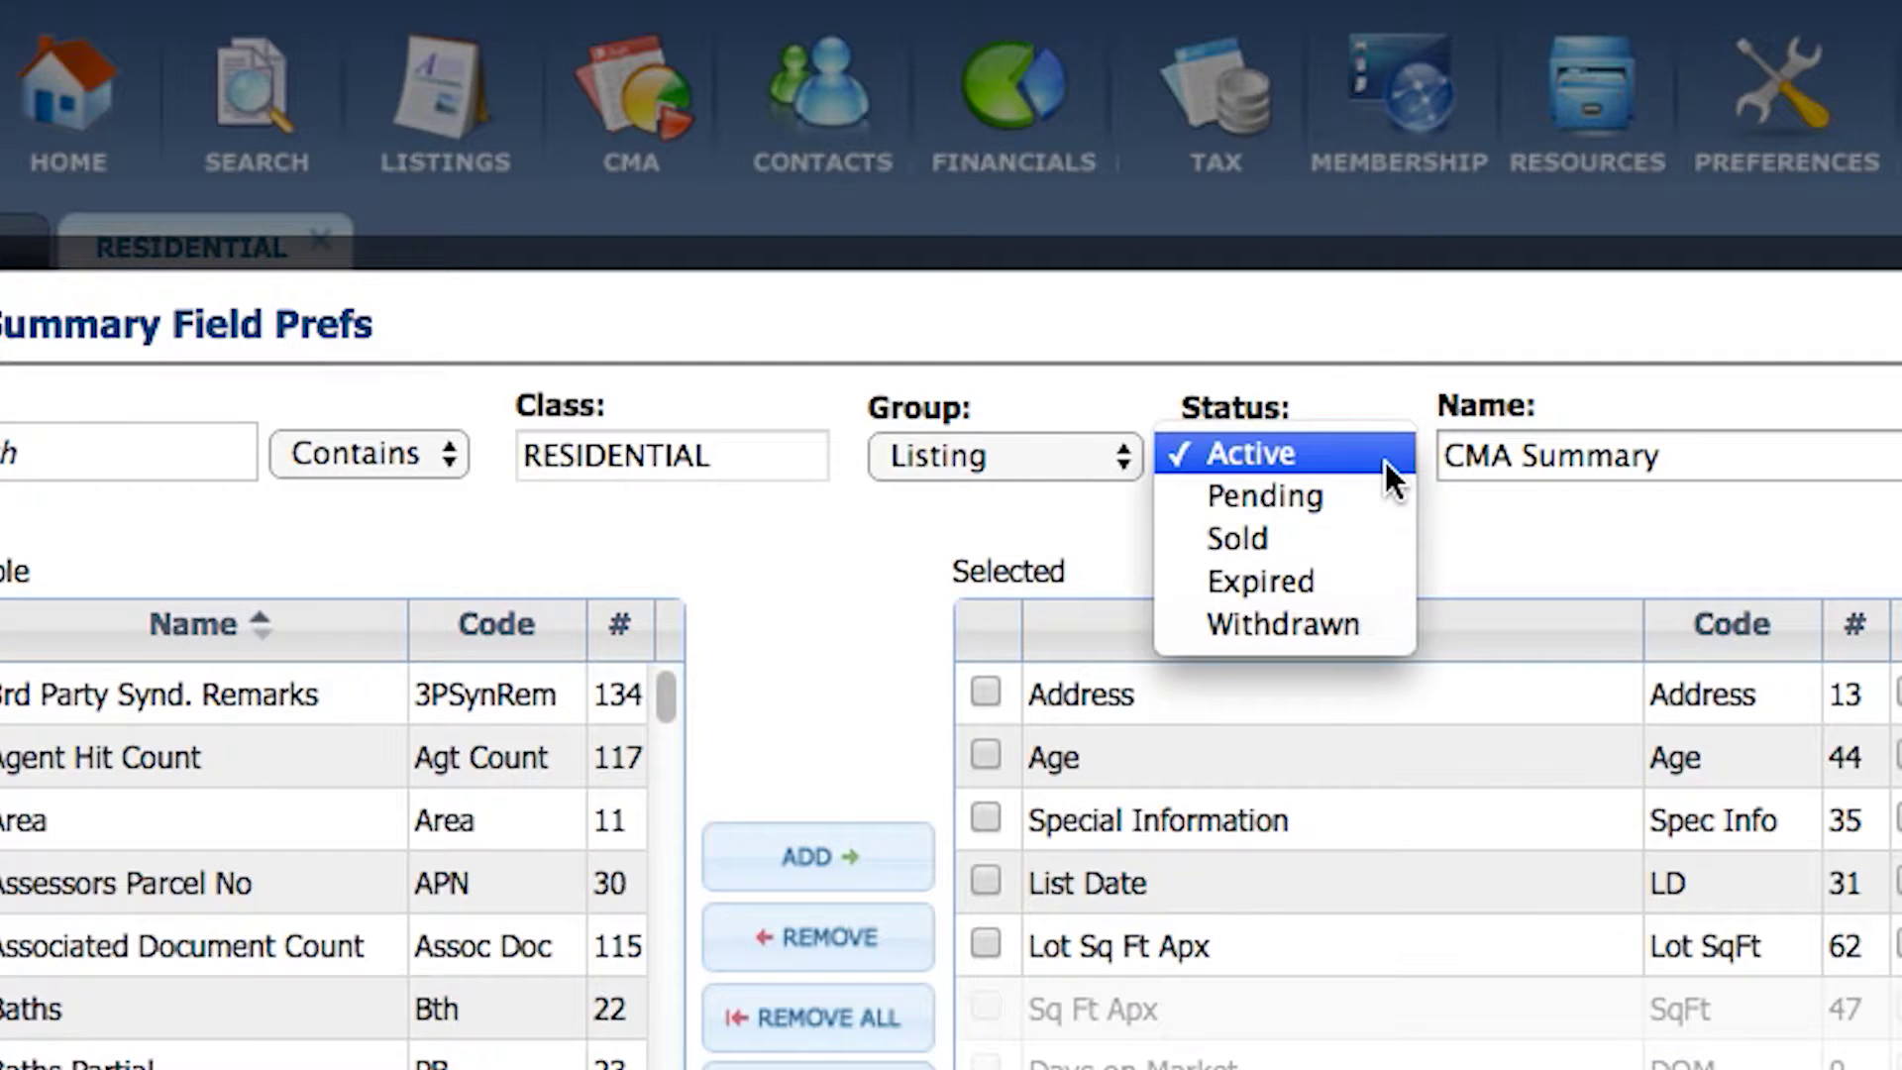
click(1326, 495)
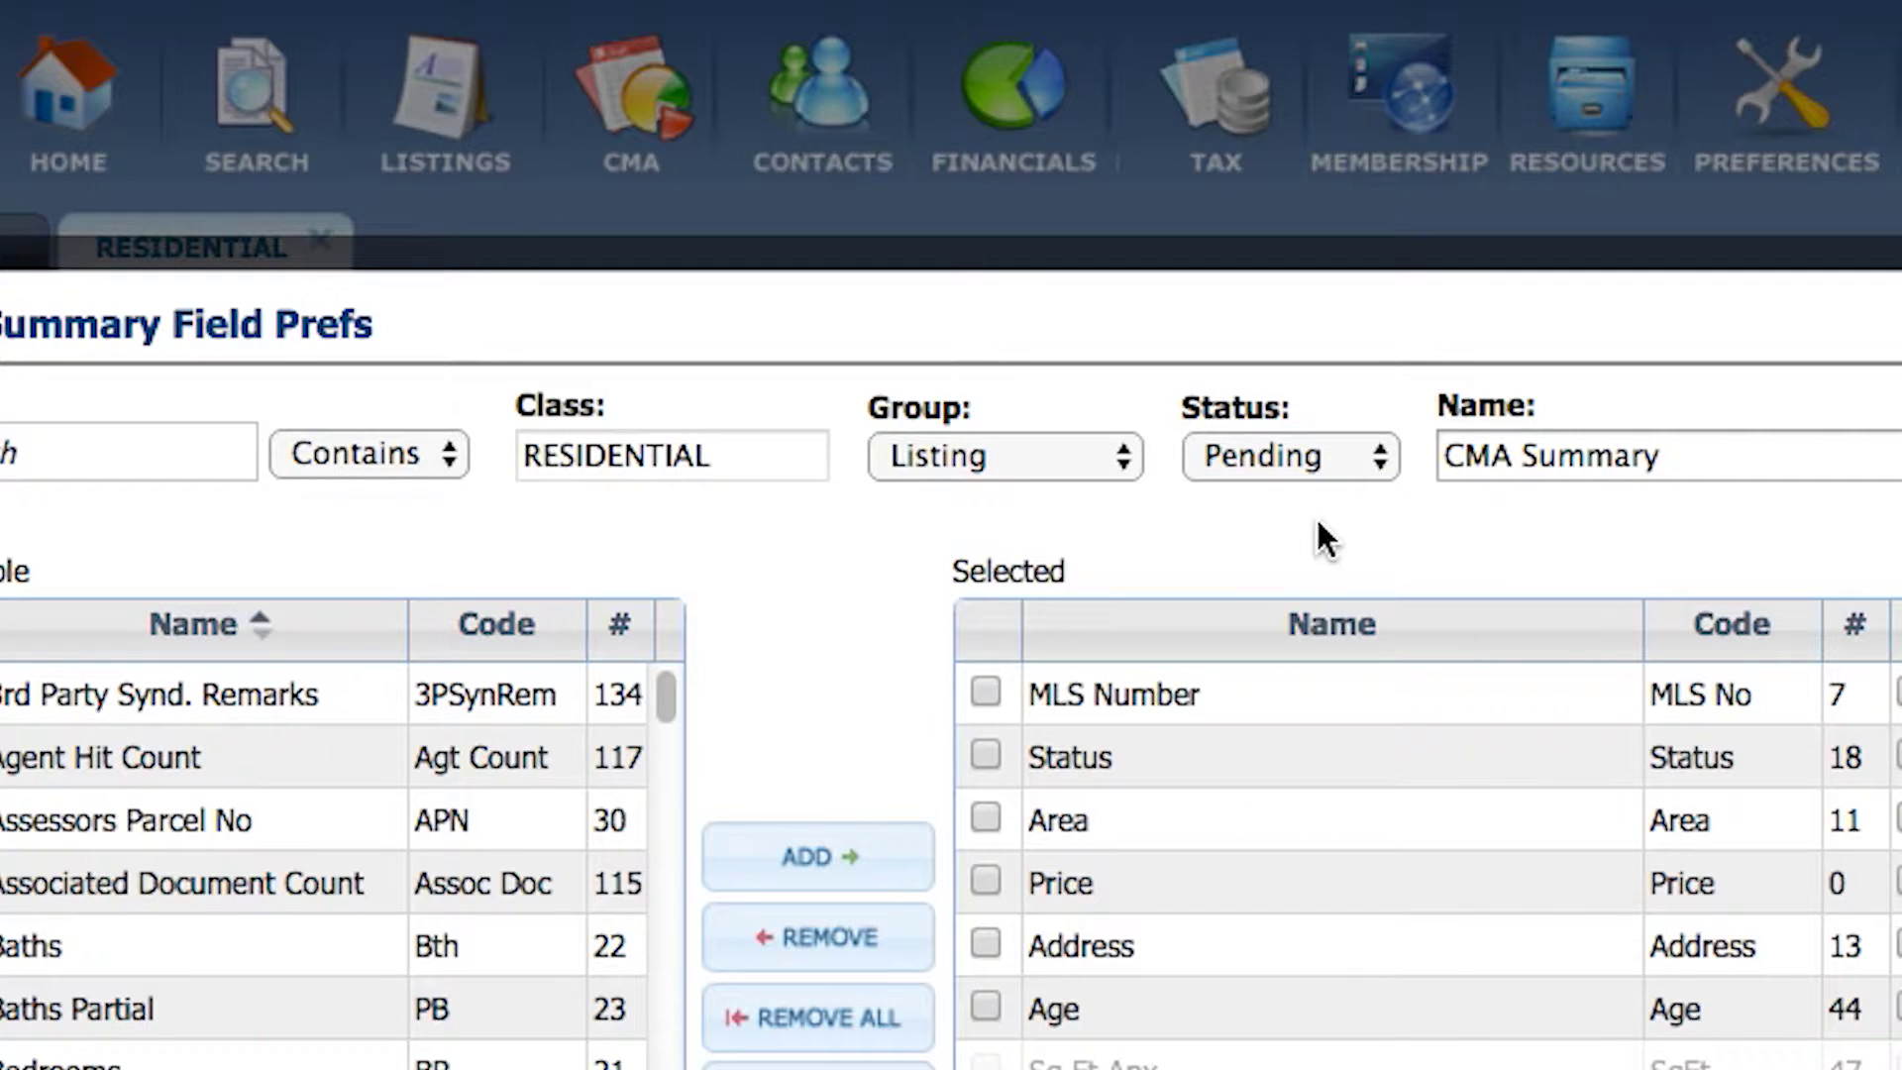
click(988, 691)
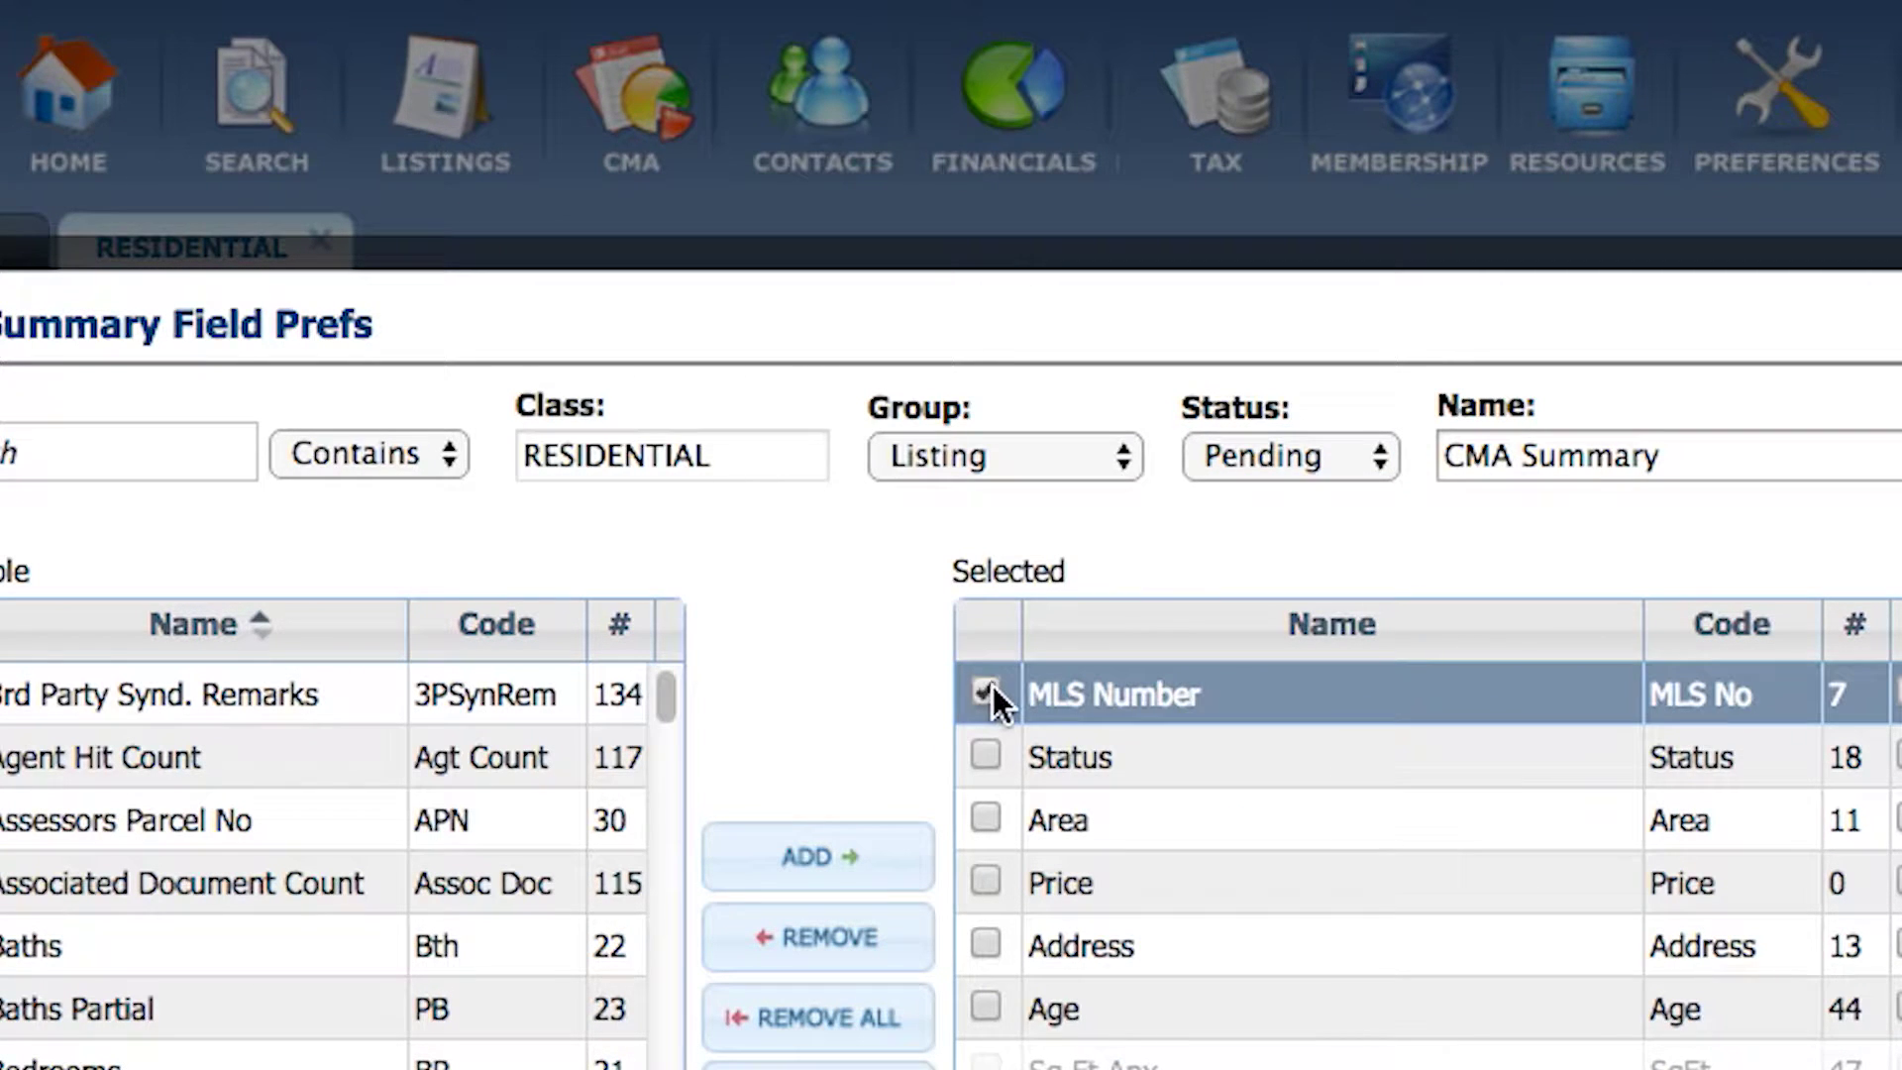
click(984, 751)
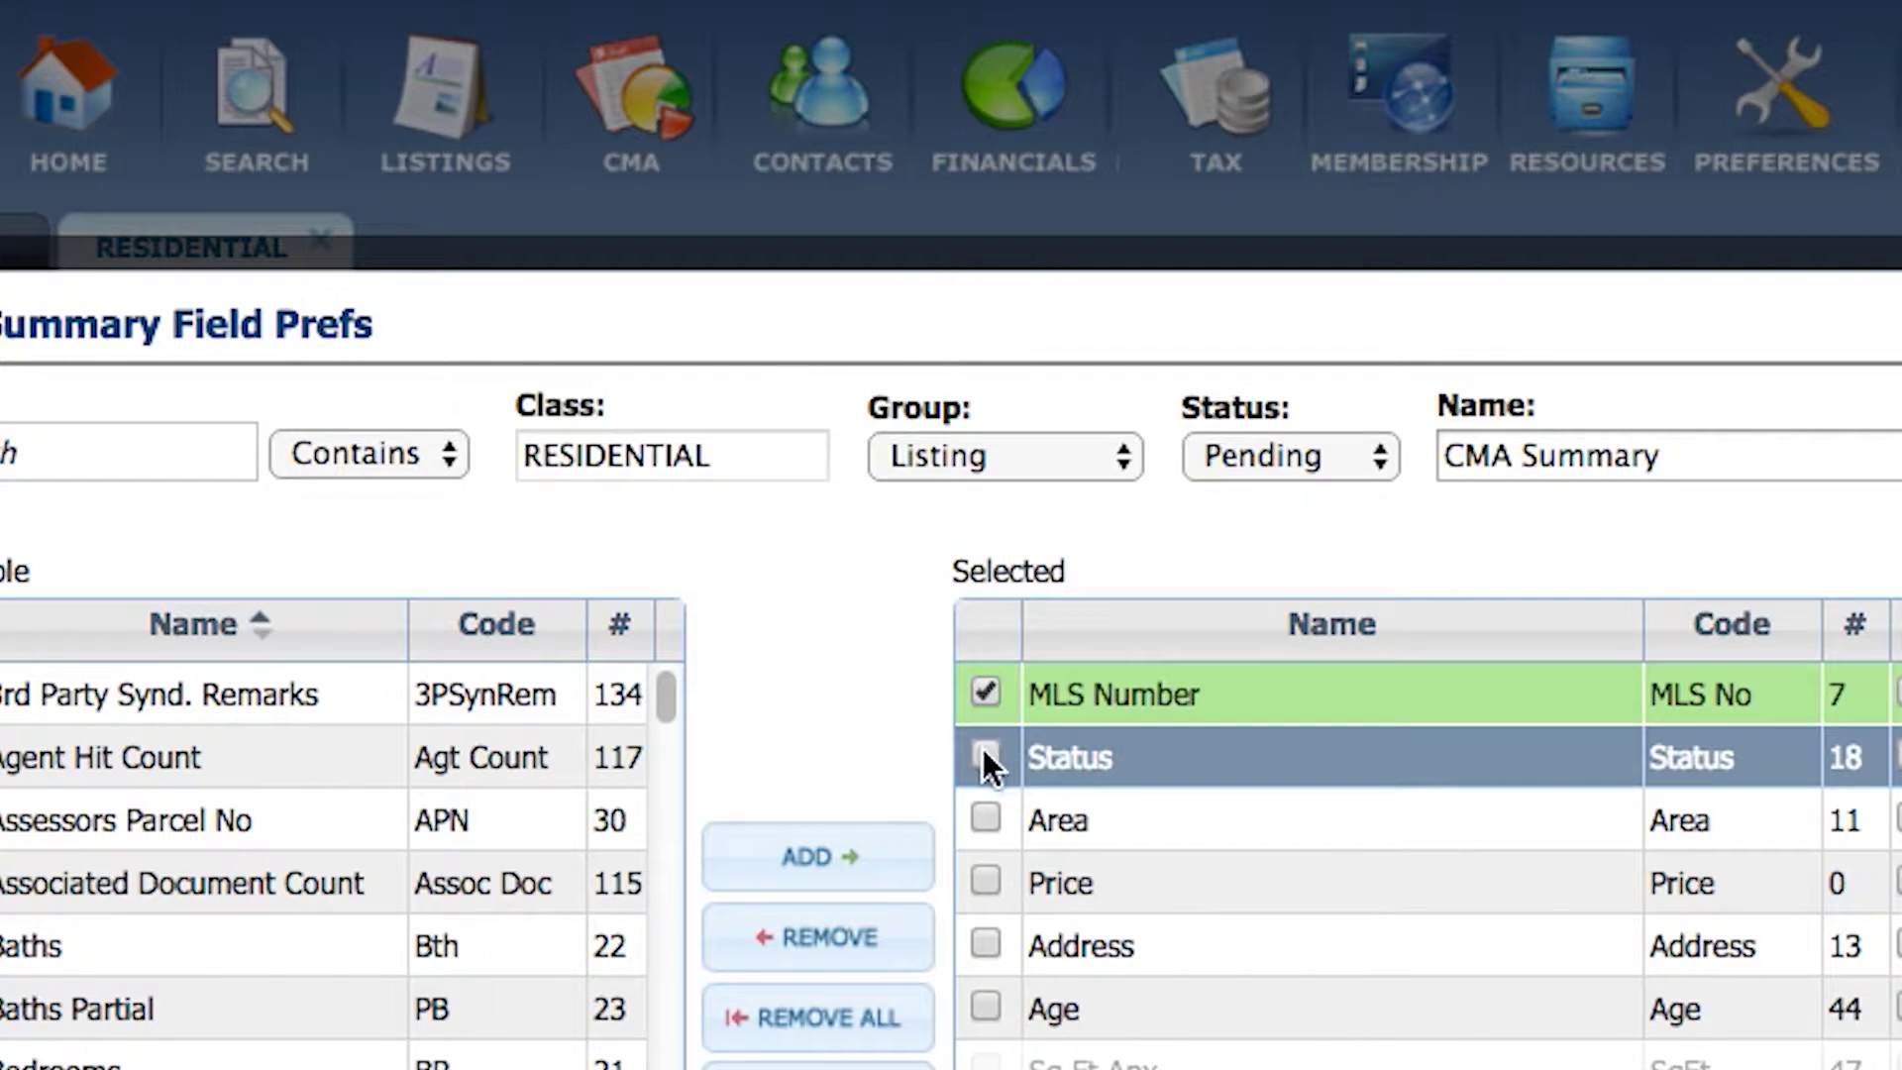
click(986, 818)
click(985, 880)
click(875, 951)
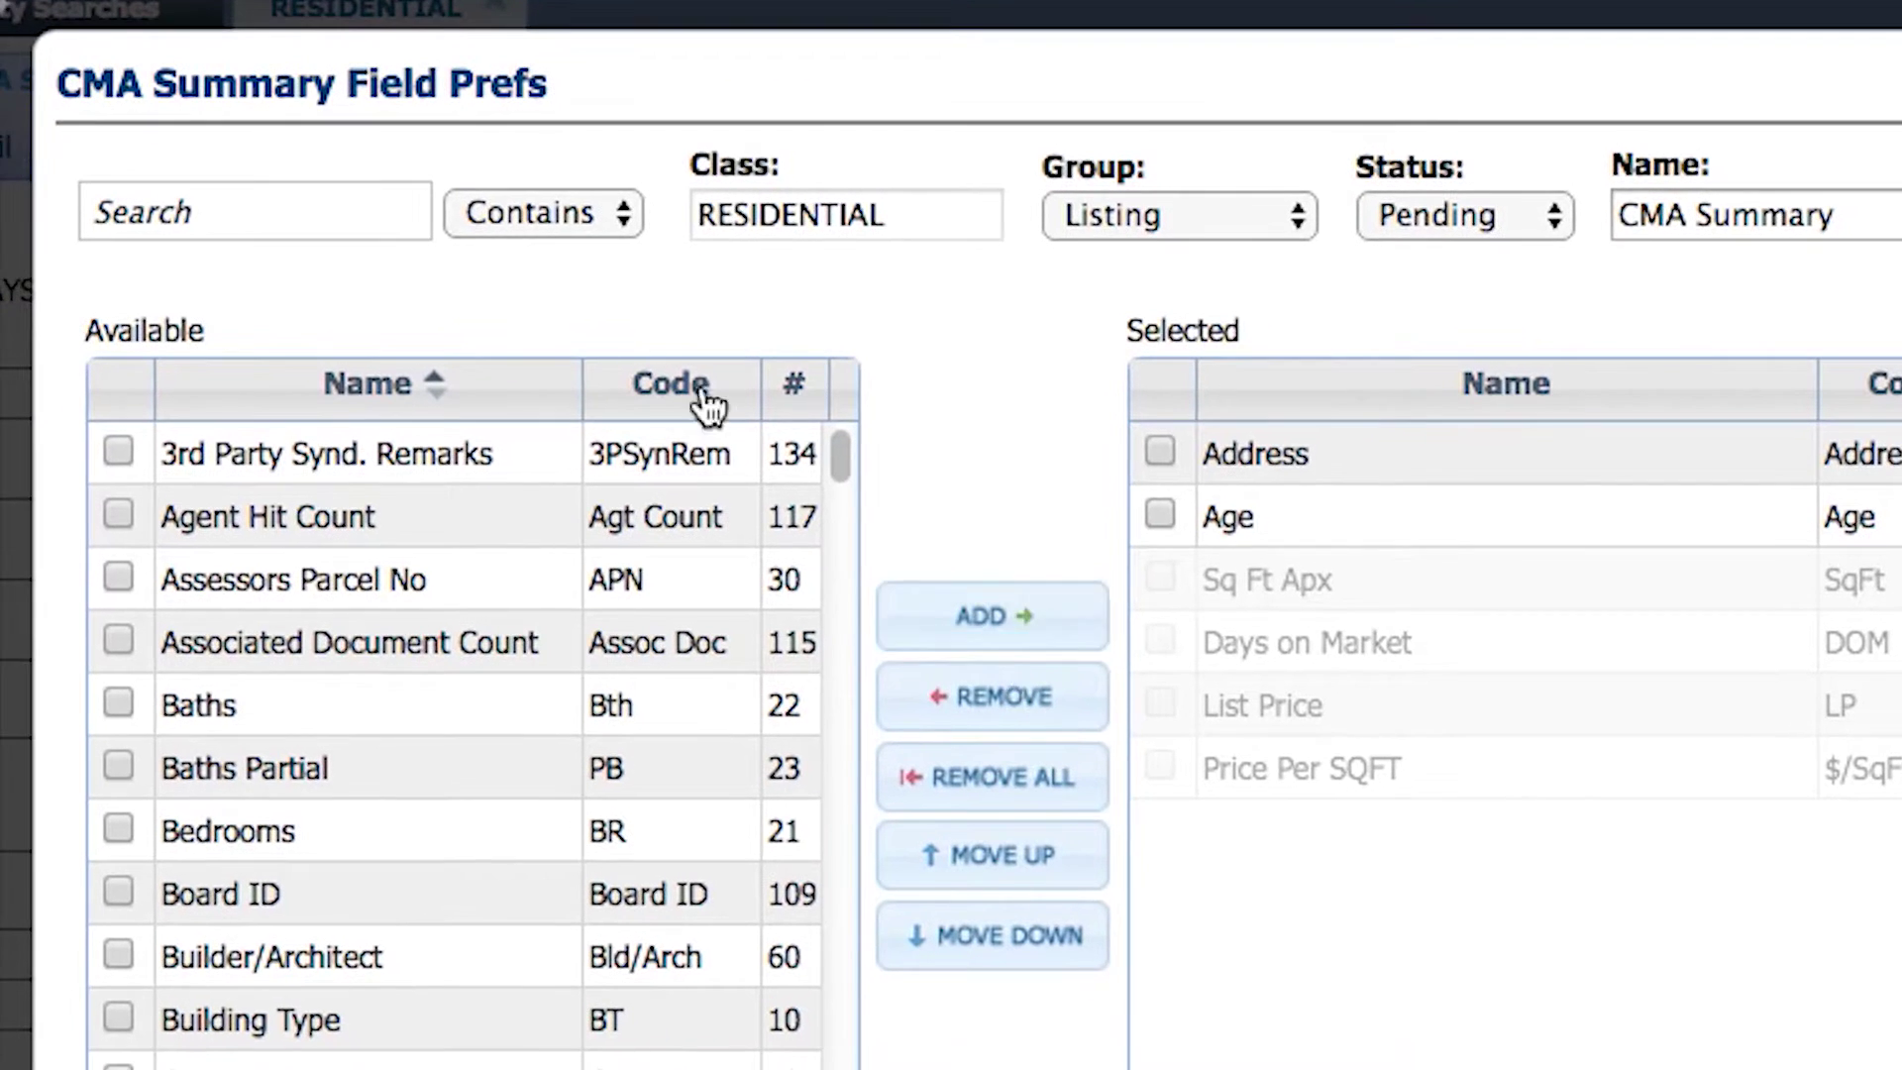
Search for and add List Date and Off Market Date to the Pending columns
click(247, 220)
text(list)
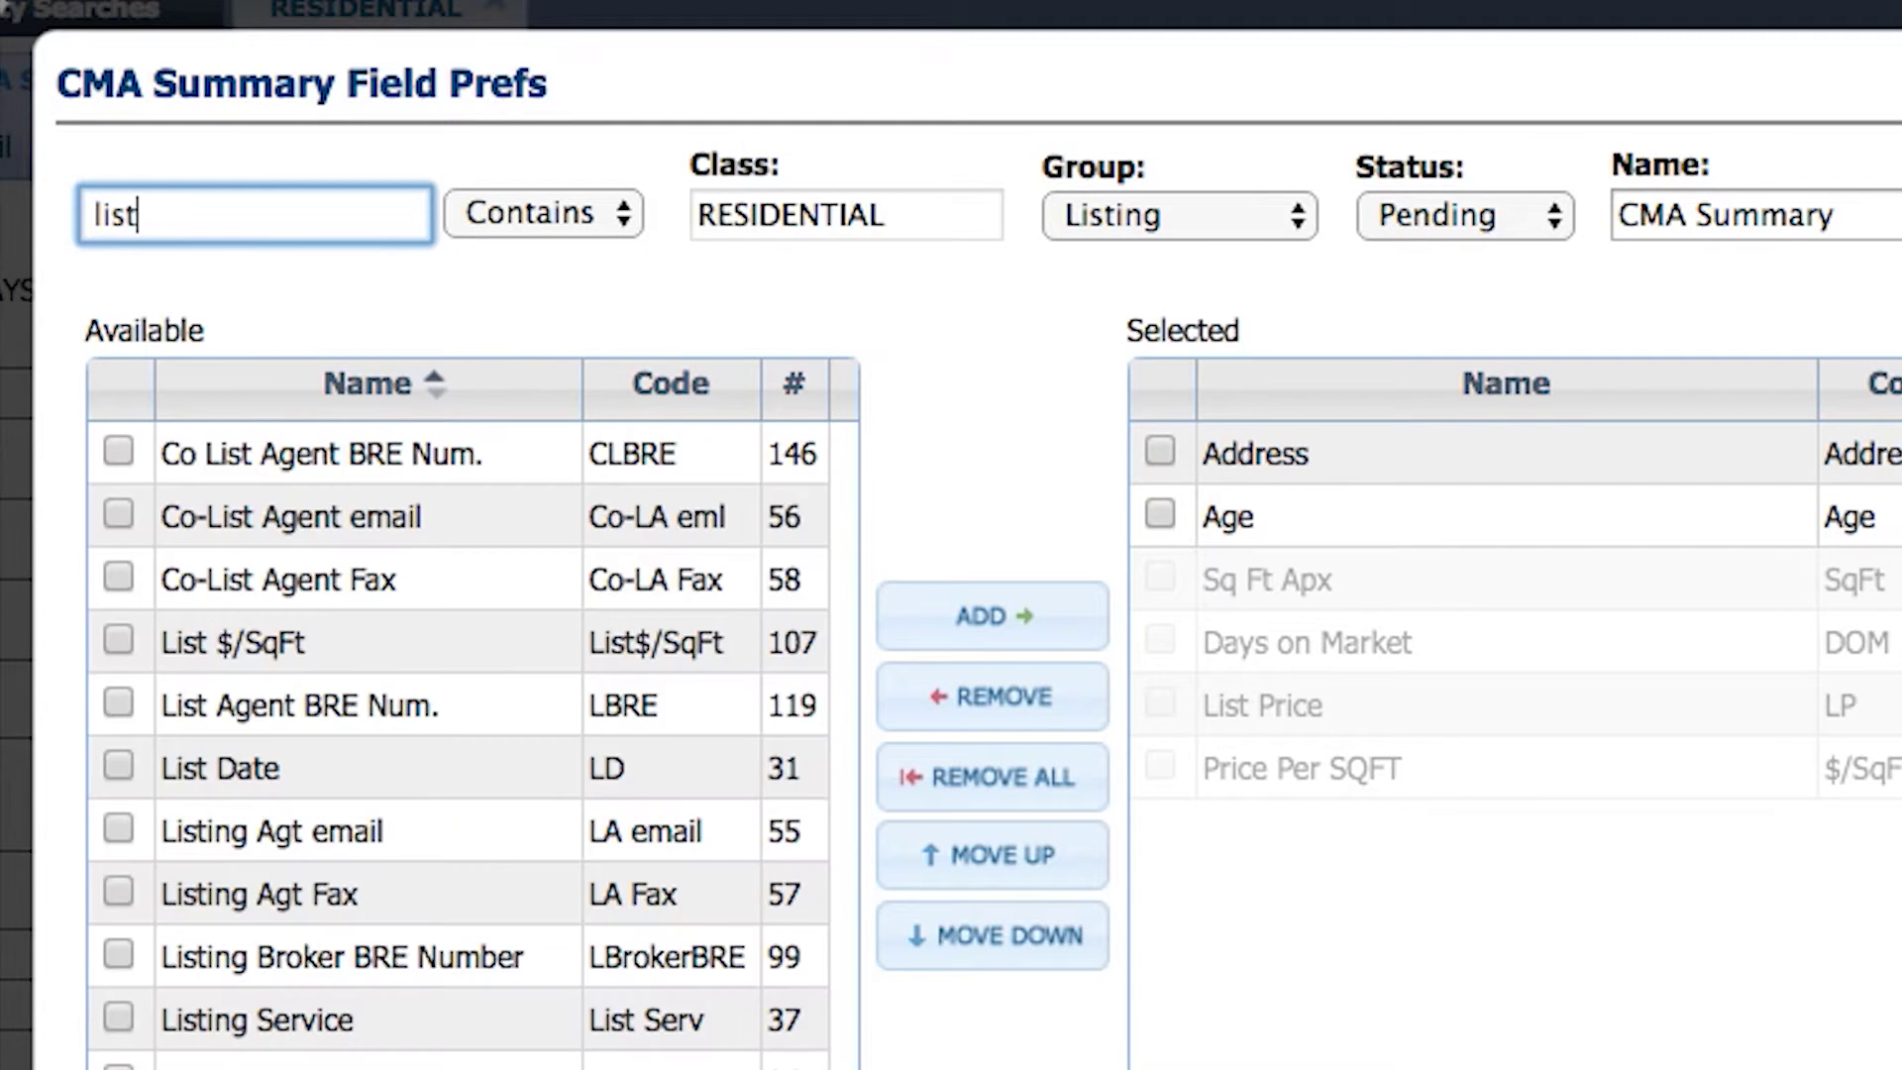
click(117, 772)
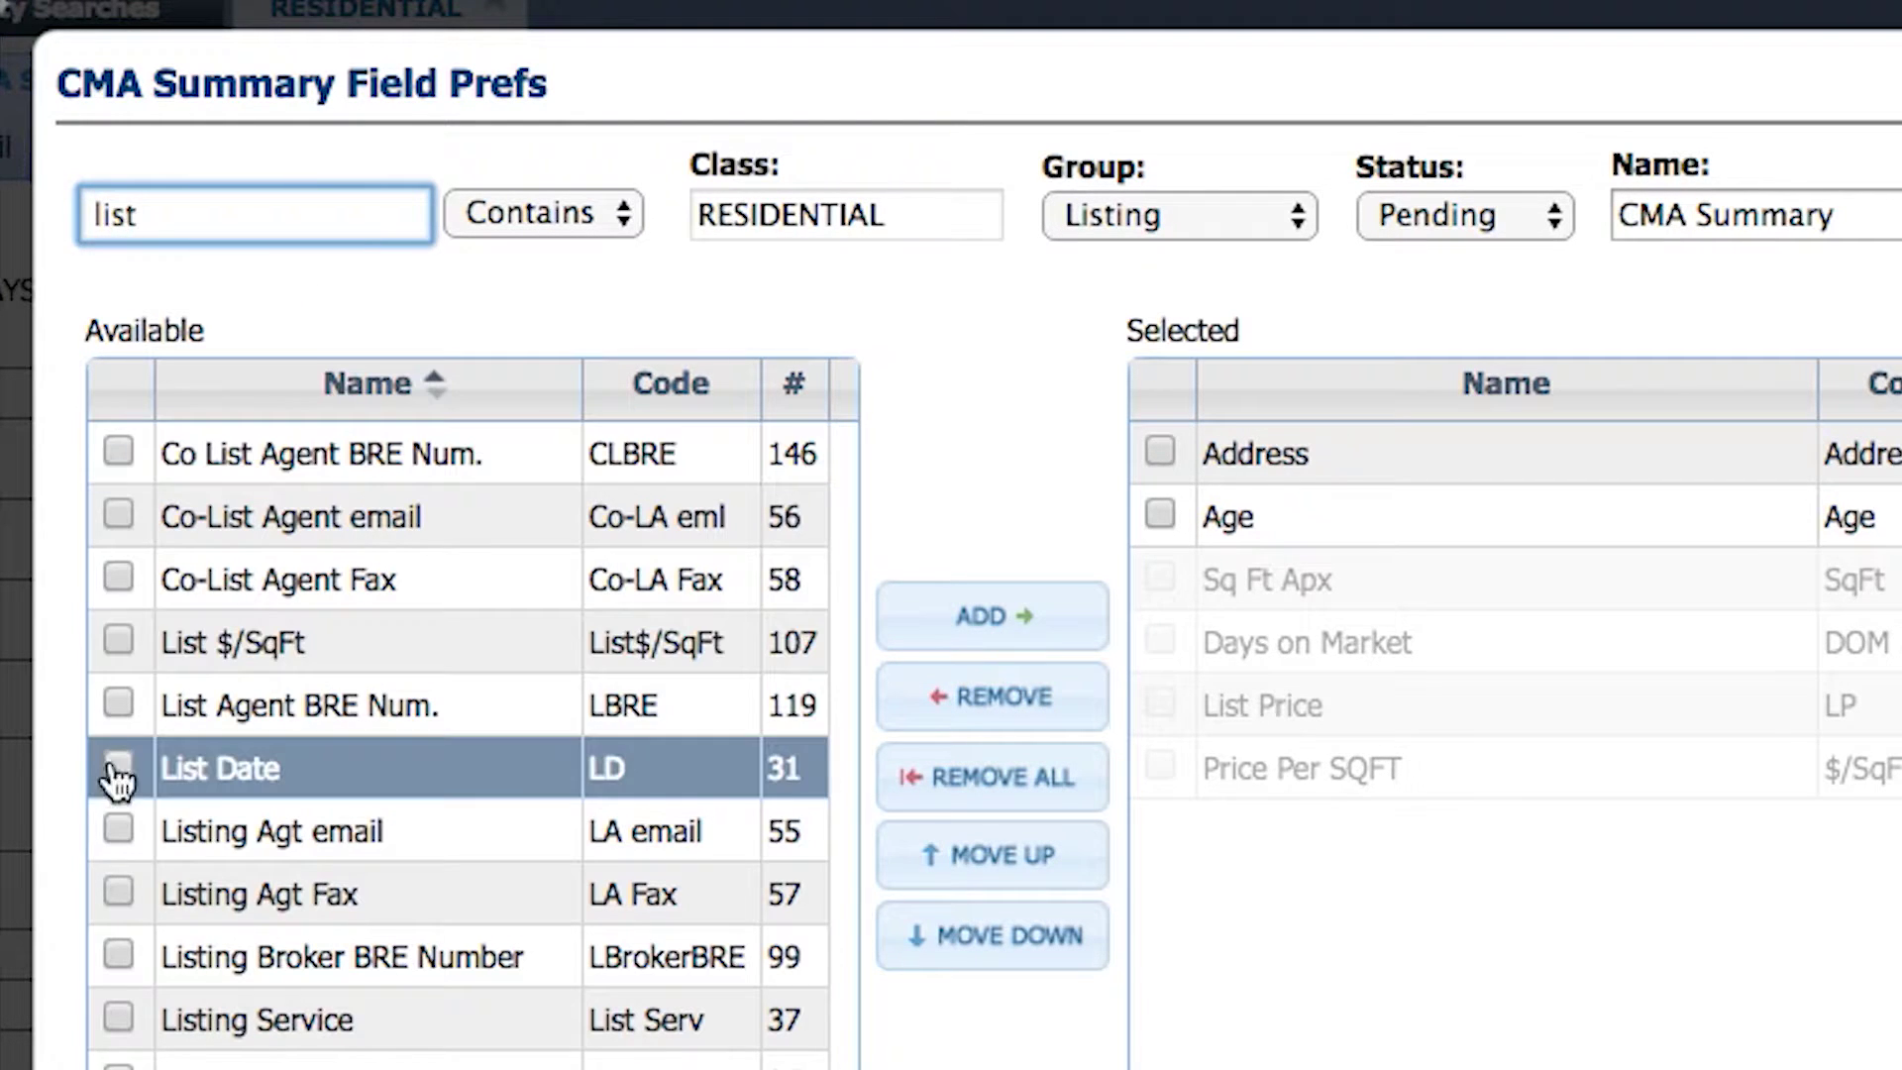
click(117, 768)
click(973, 624)
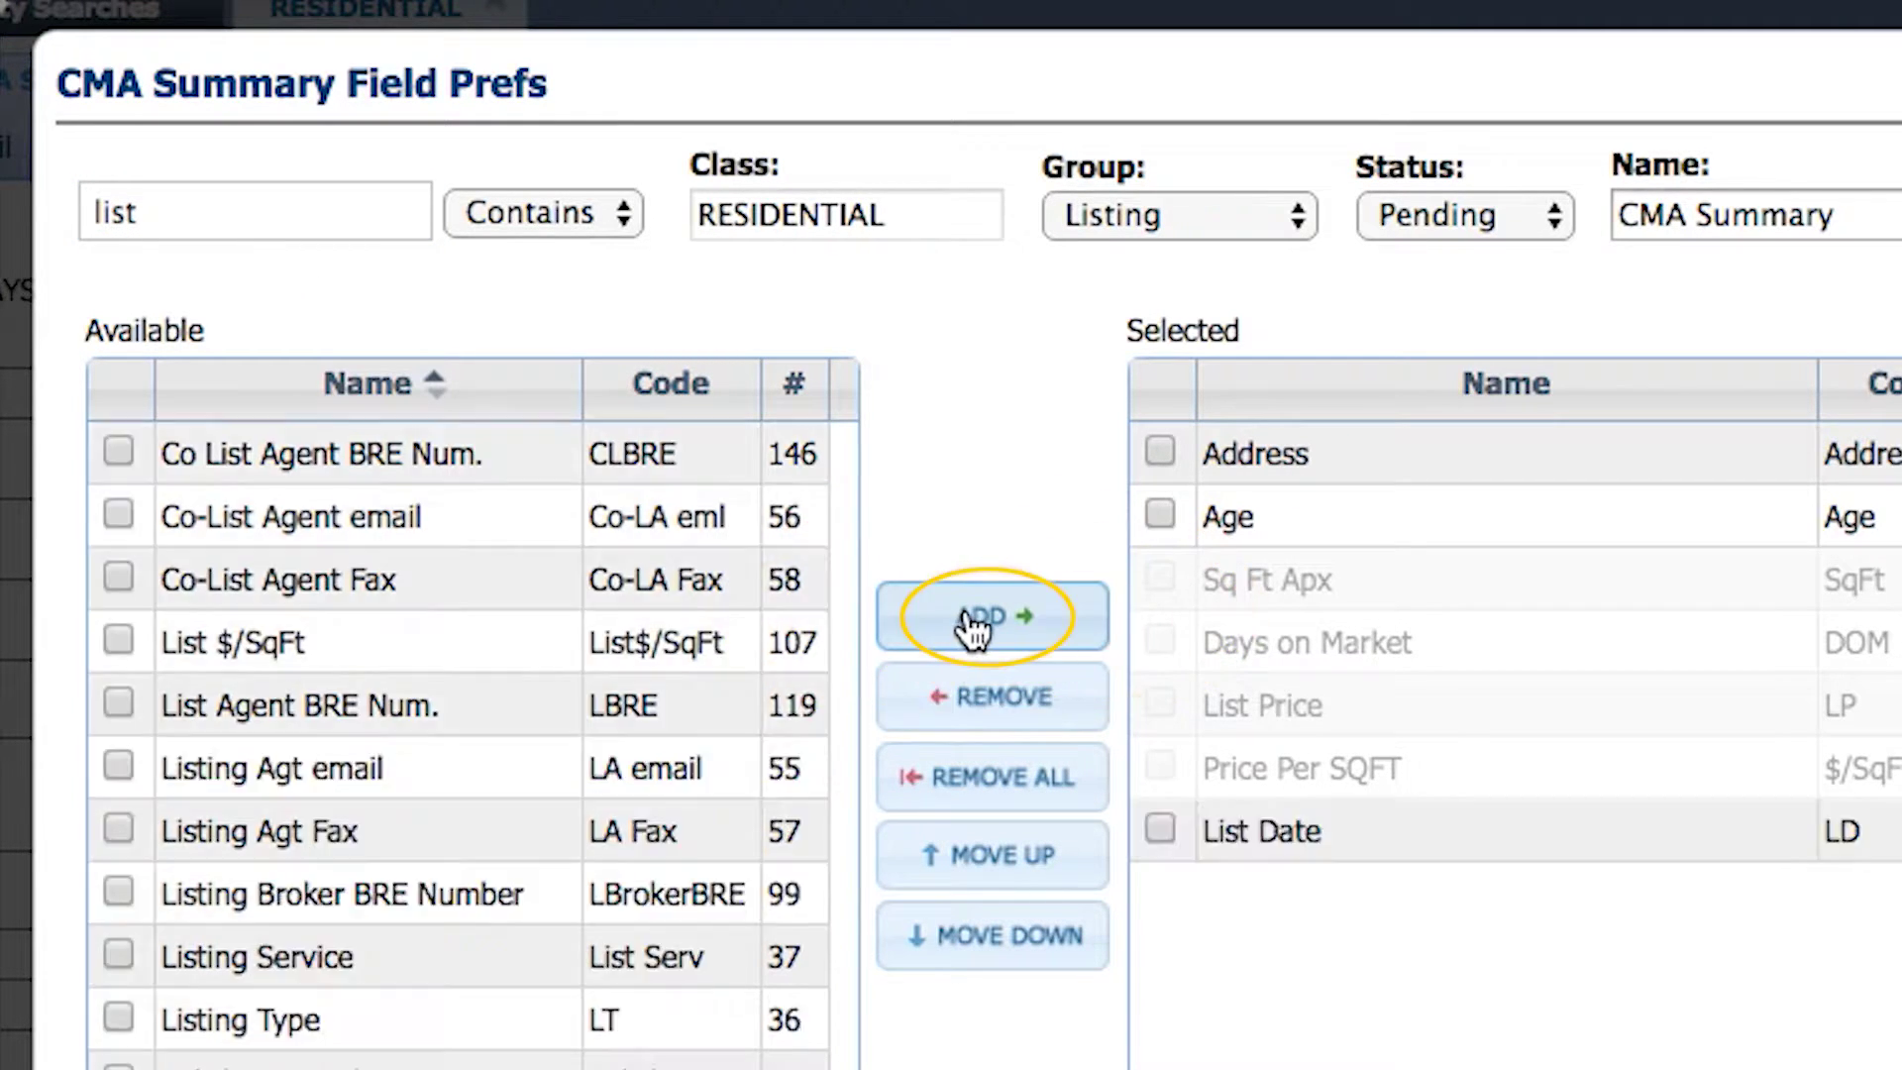
drag(188, 223, 10, 213)
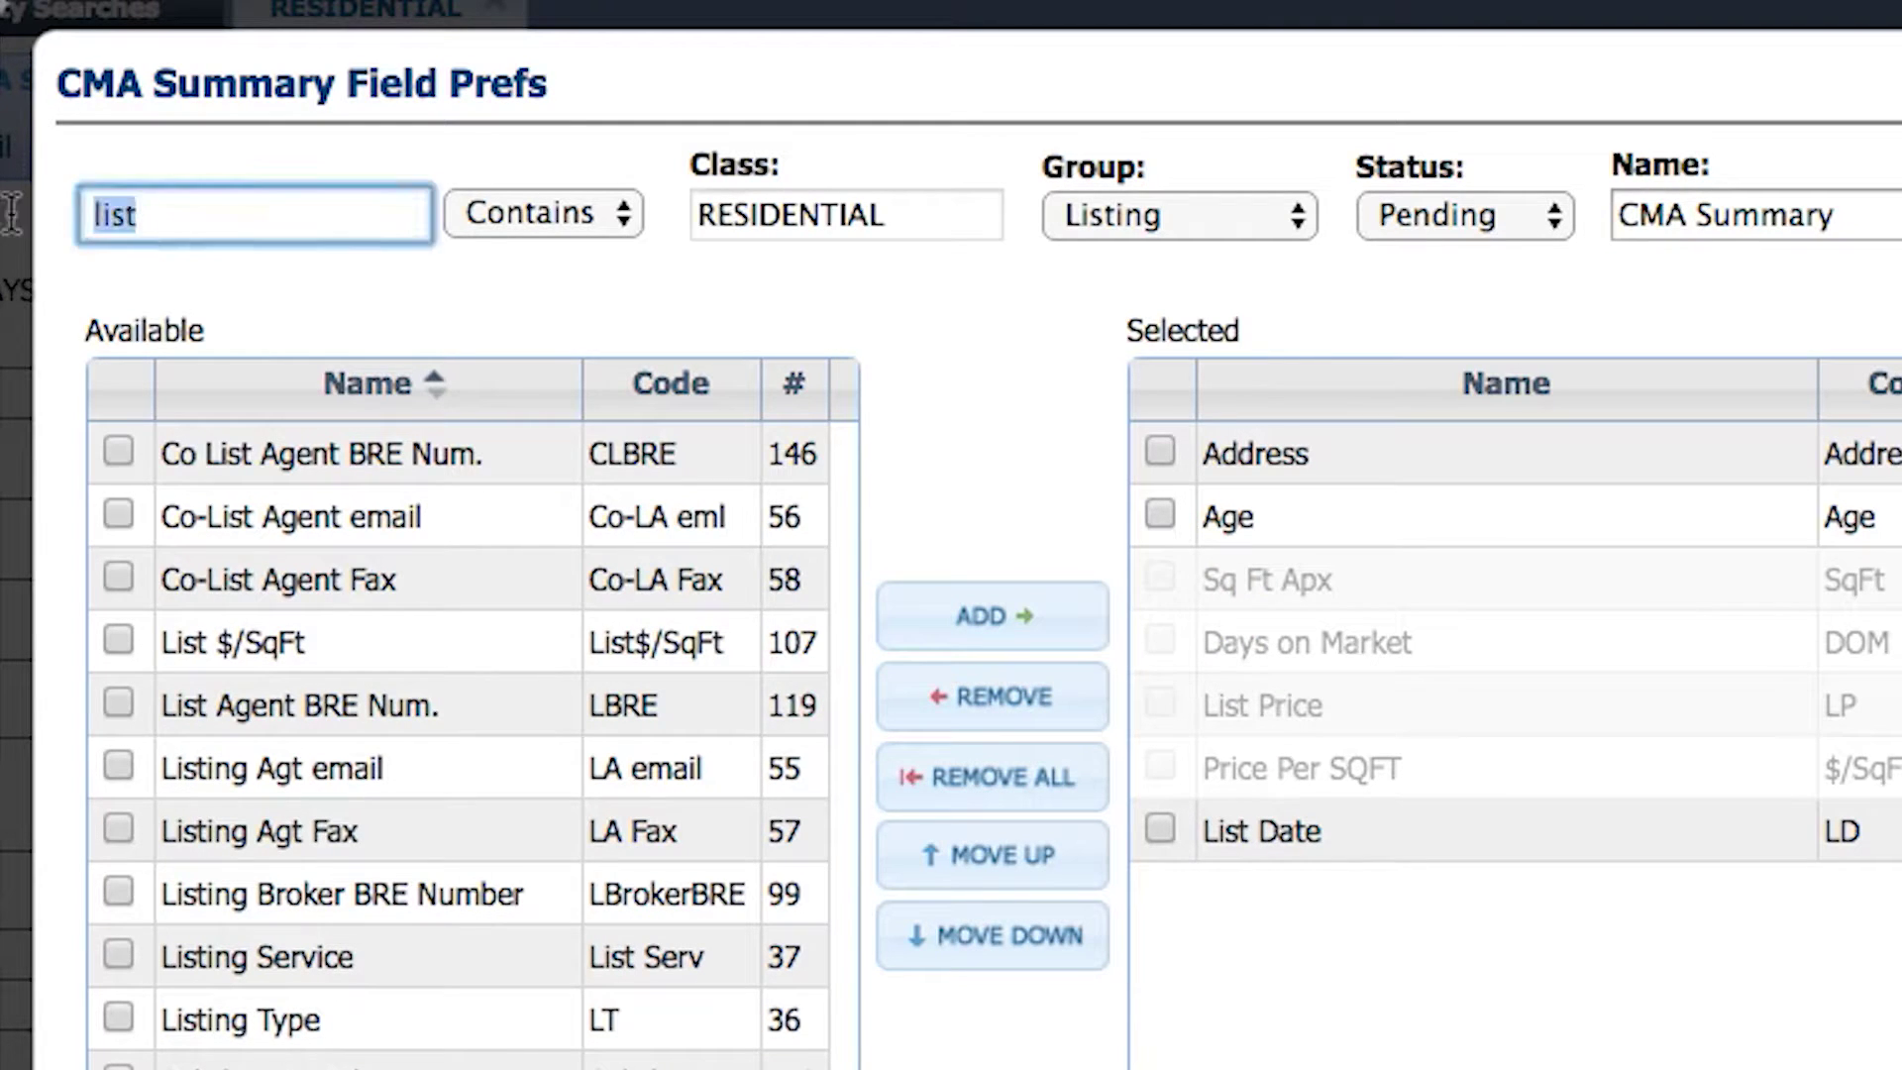
text(off)
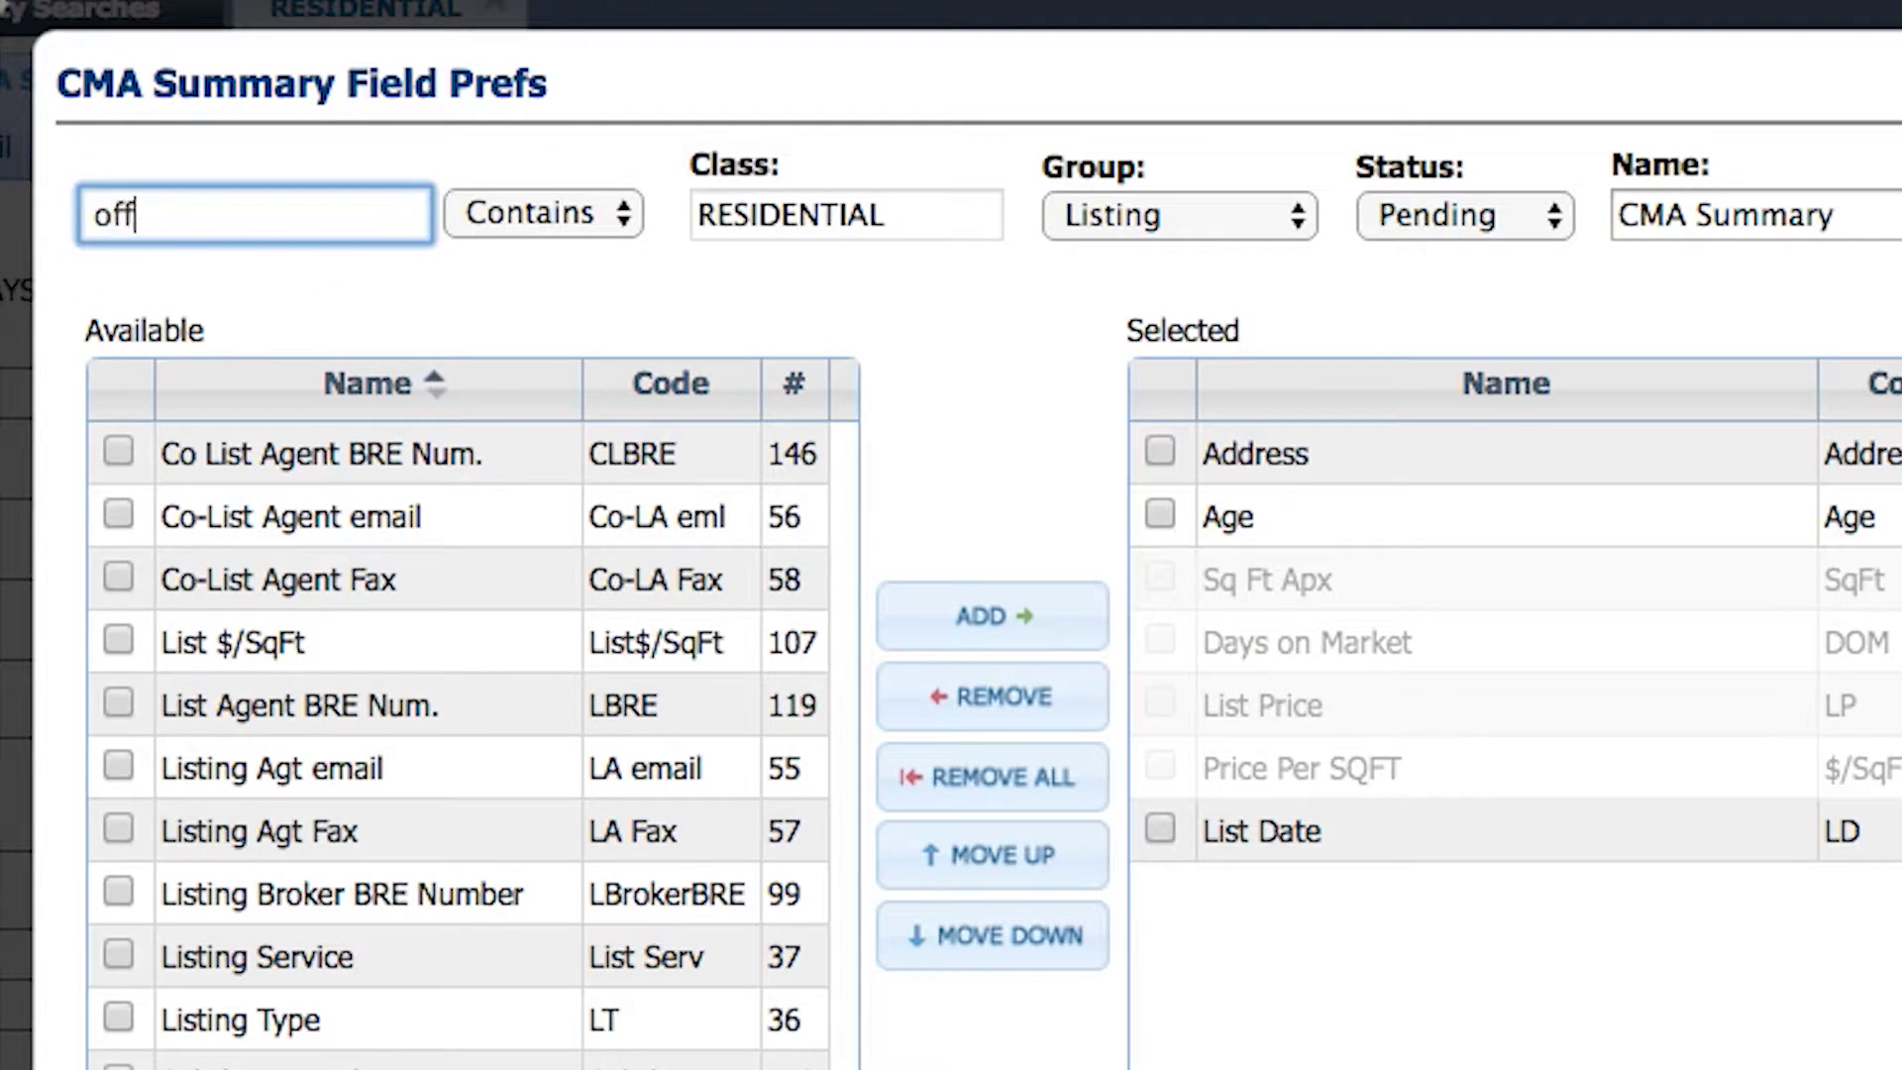
text( ma)
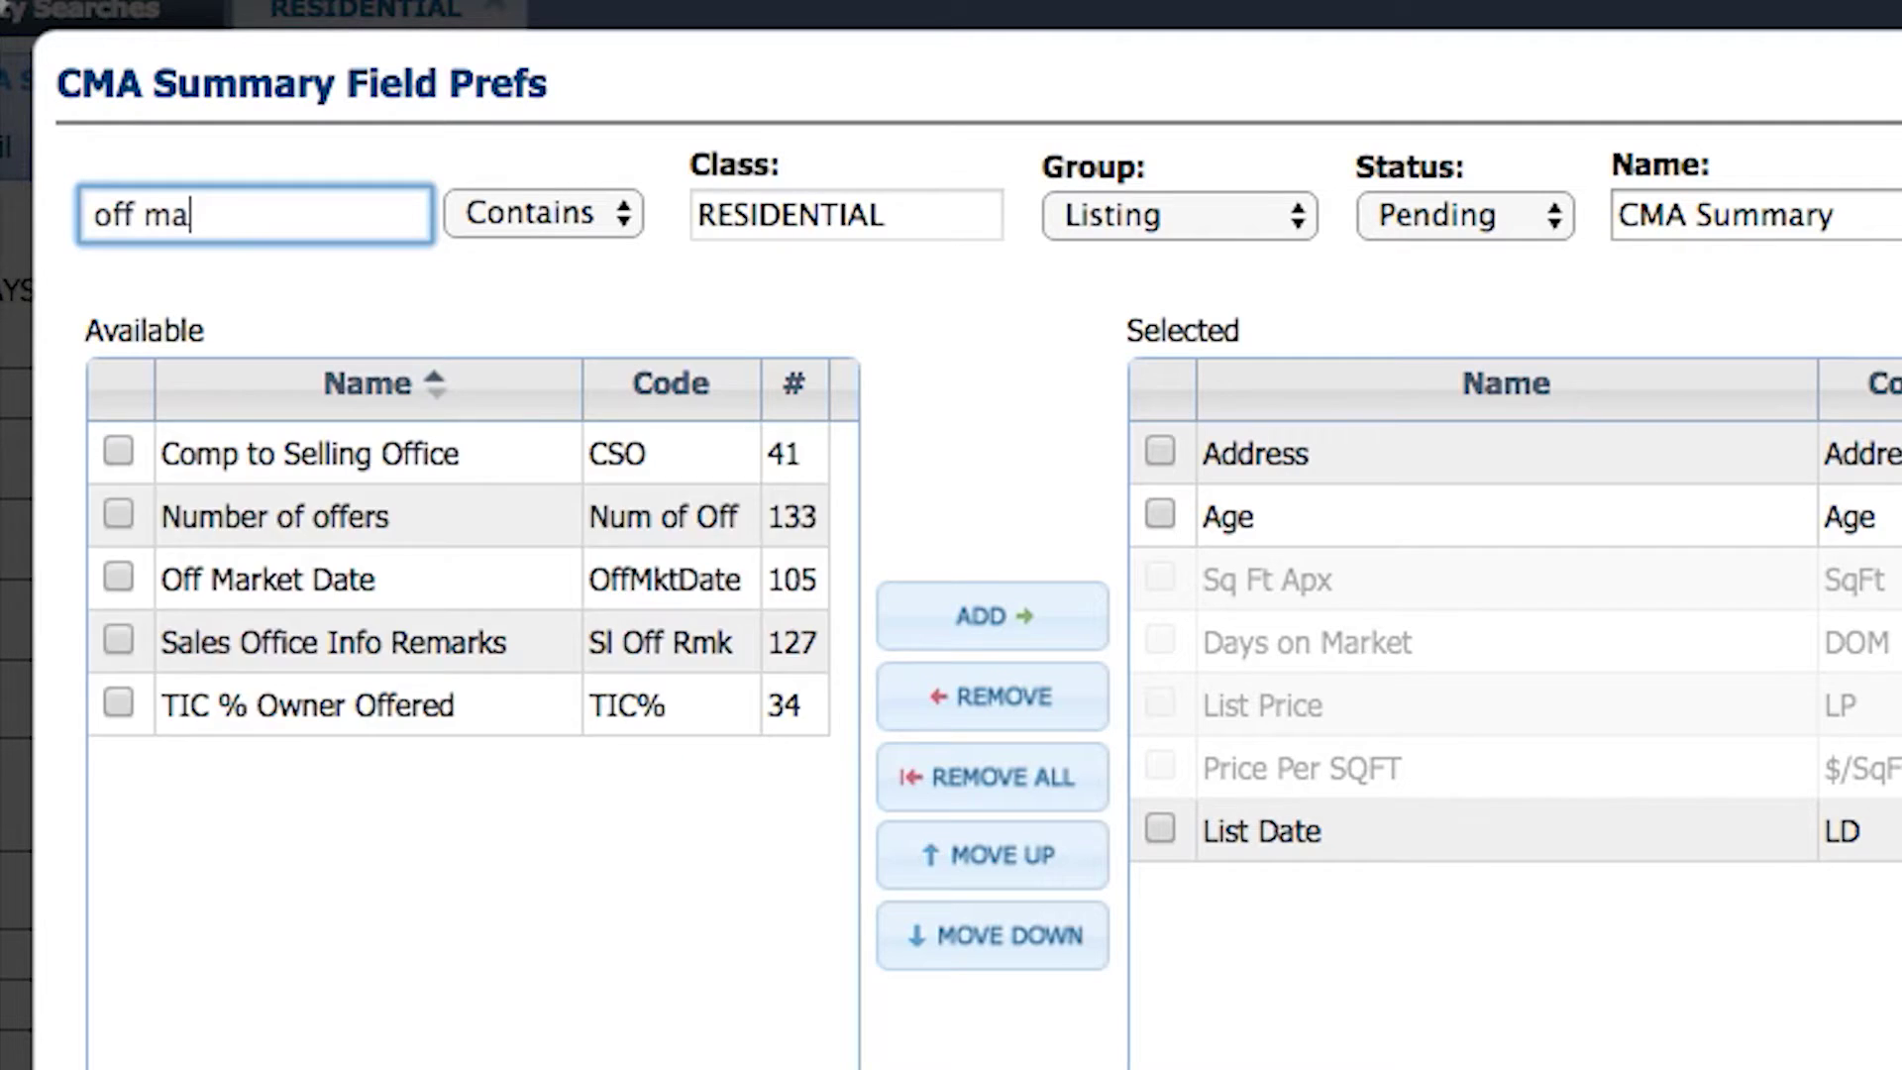
text(r)
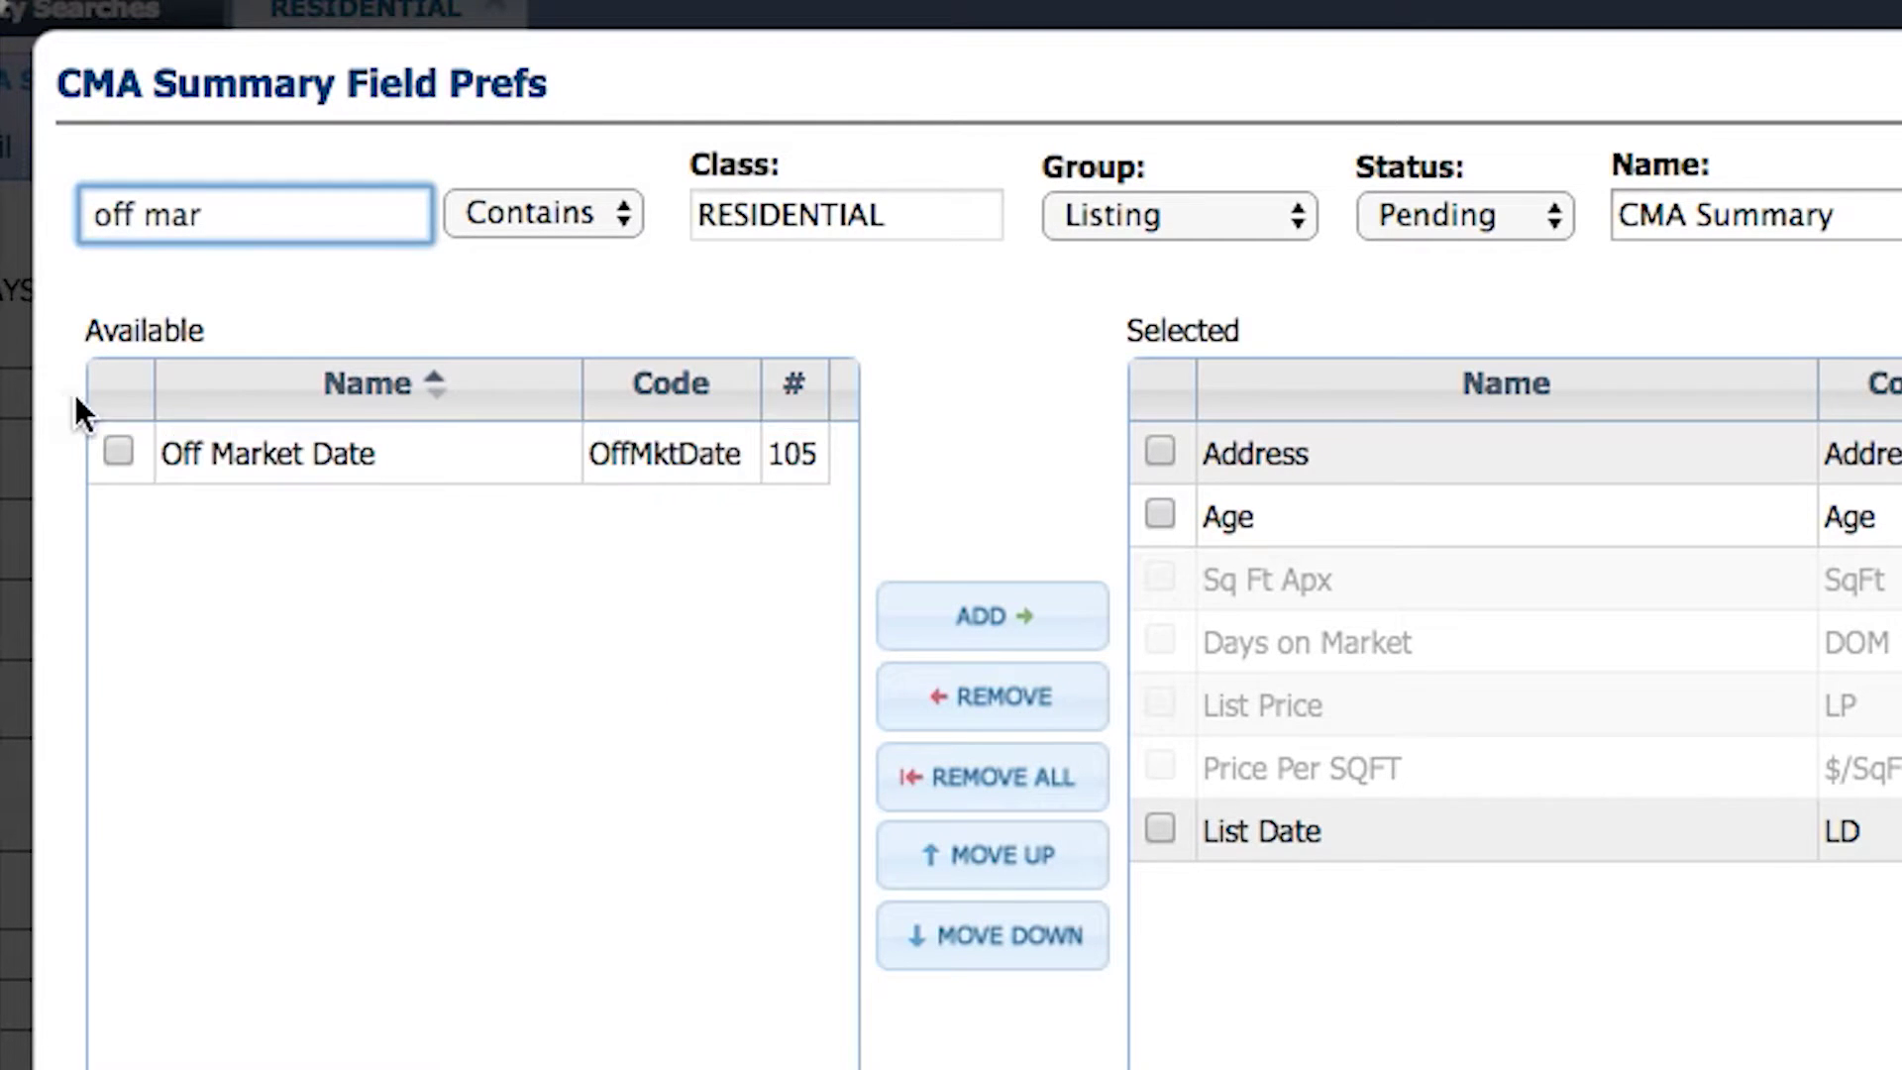
click(130, 452)
click(966, 617)
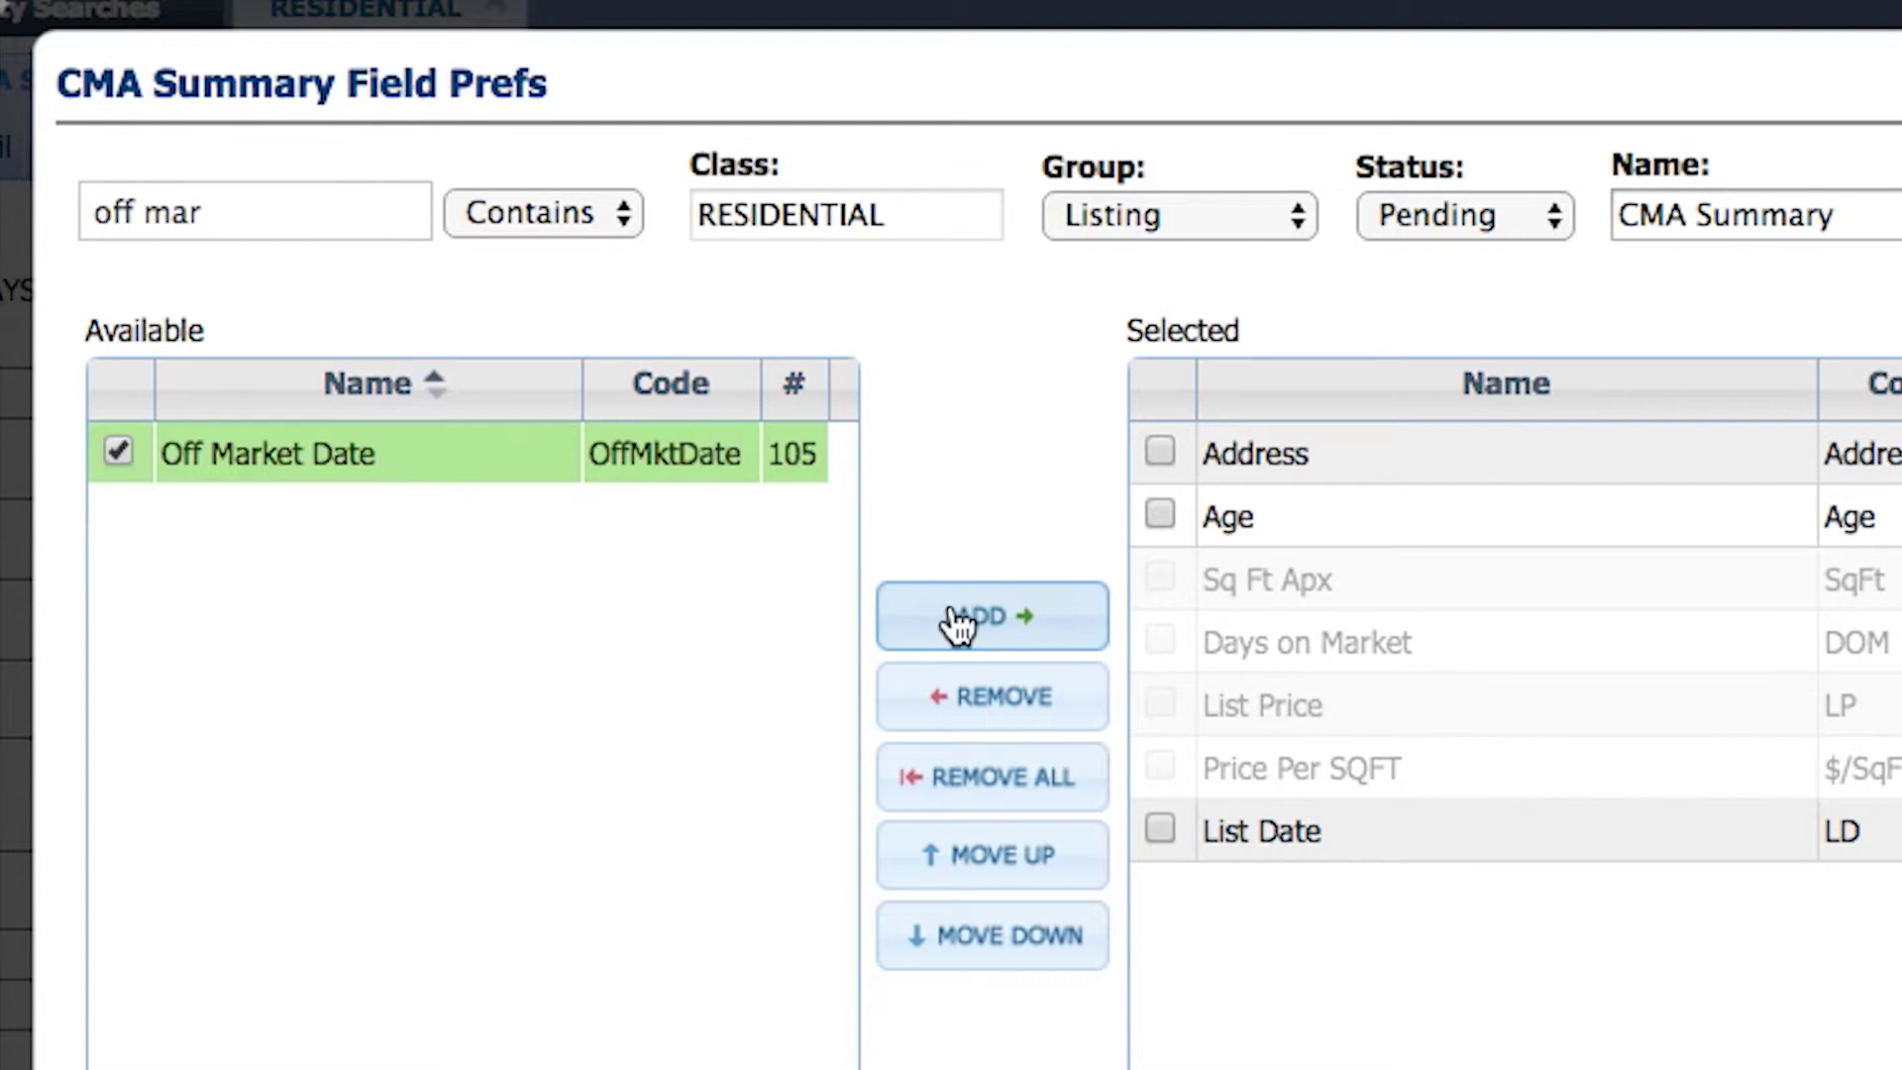
Search for and add Lot Sq Ft Apx and Special Information to the Pending columns
double_click(173, 214)
drag(115, 203, 75, 203)
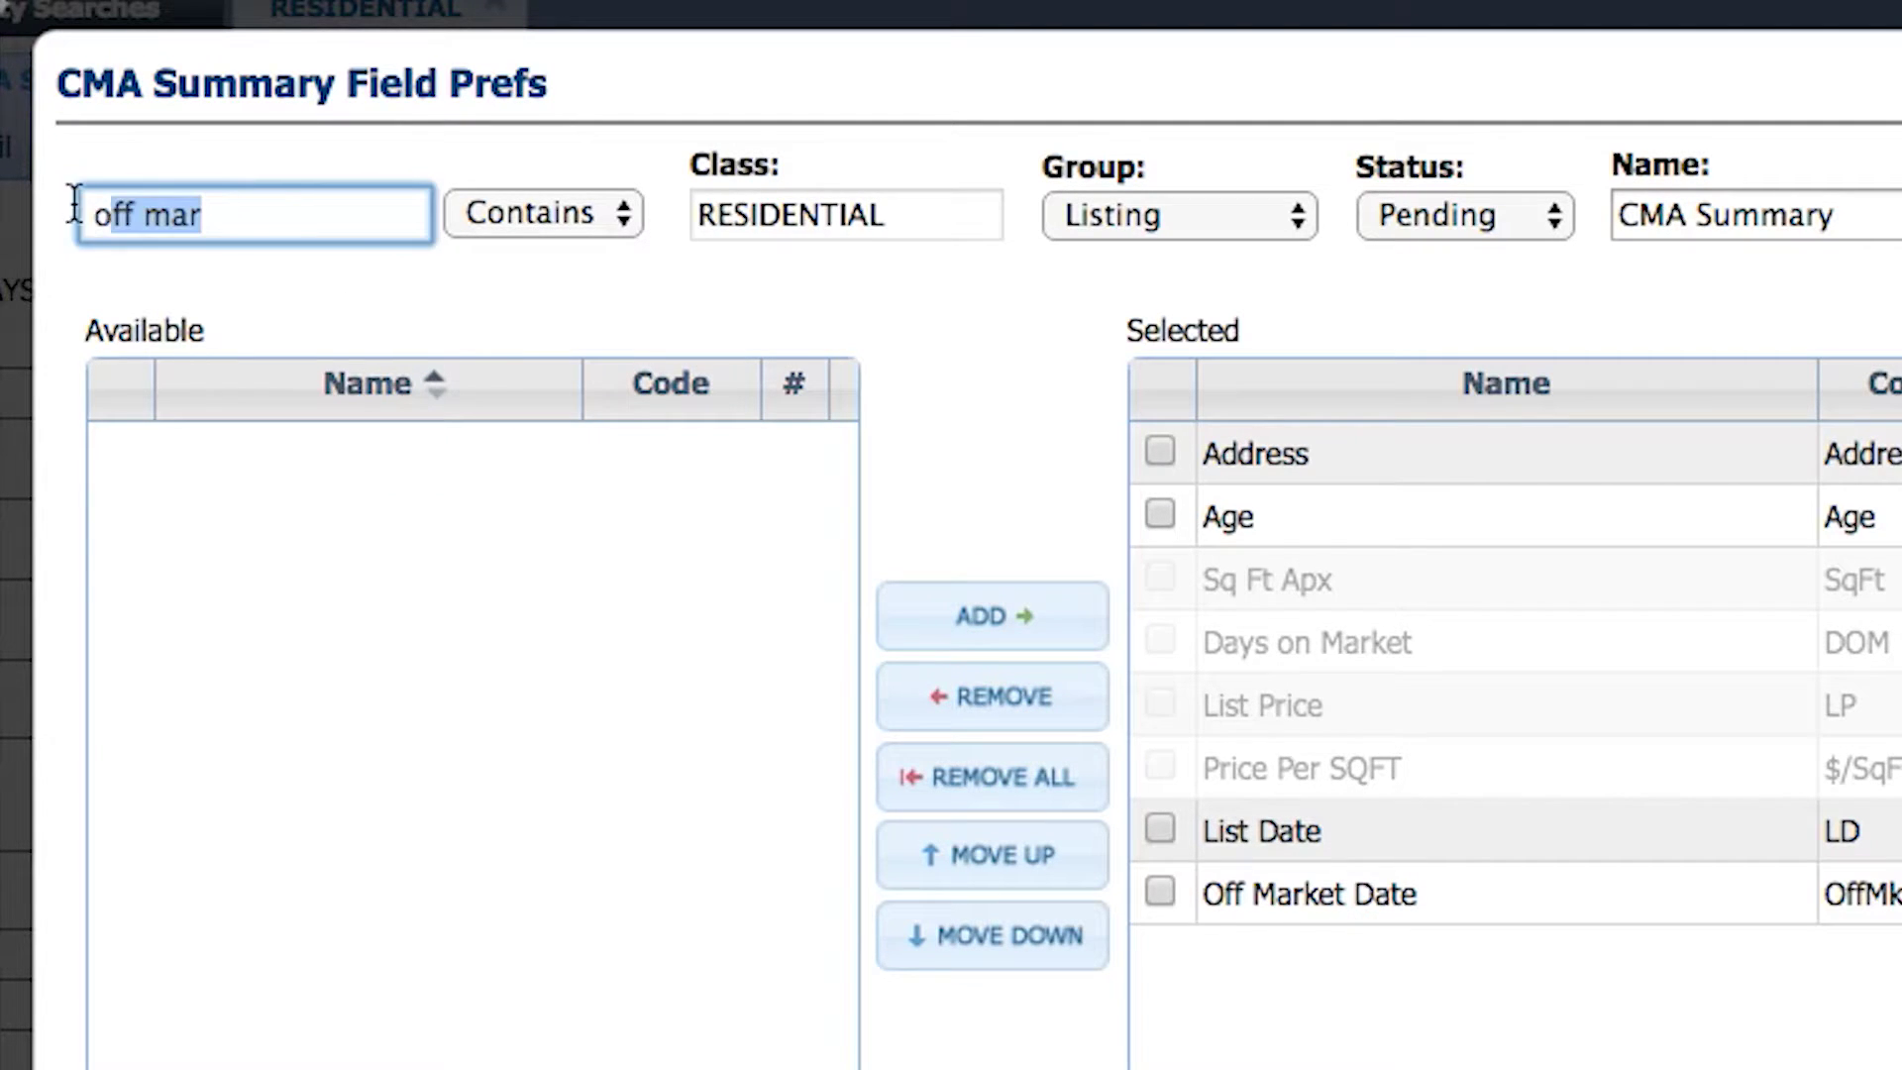
key(BackSpace)
text(lot)
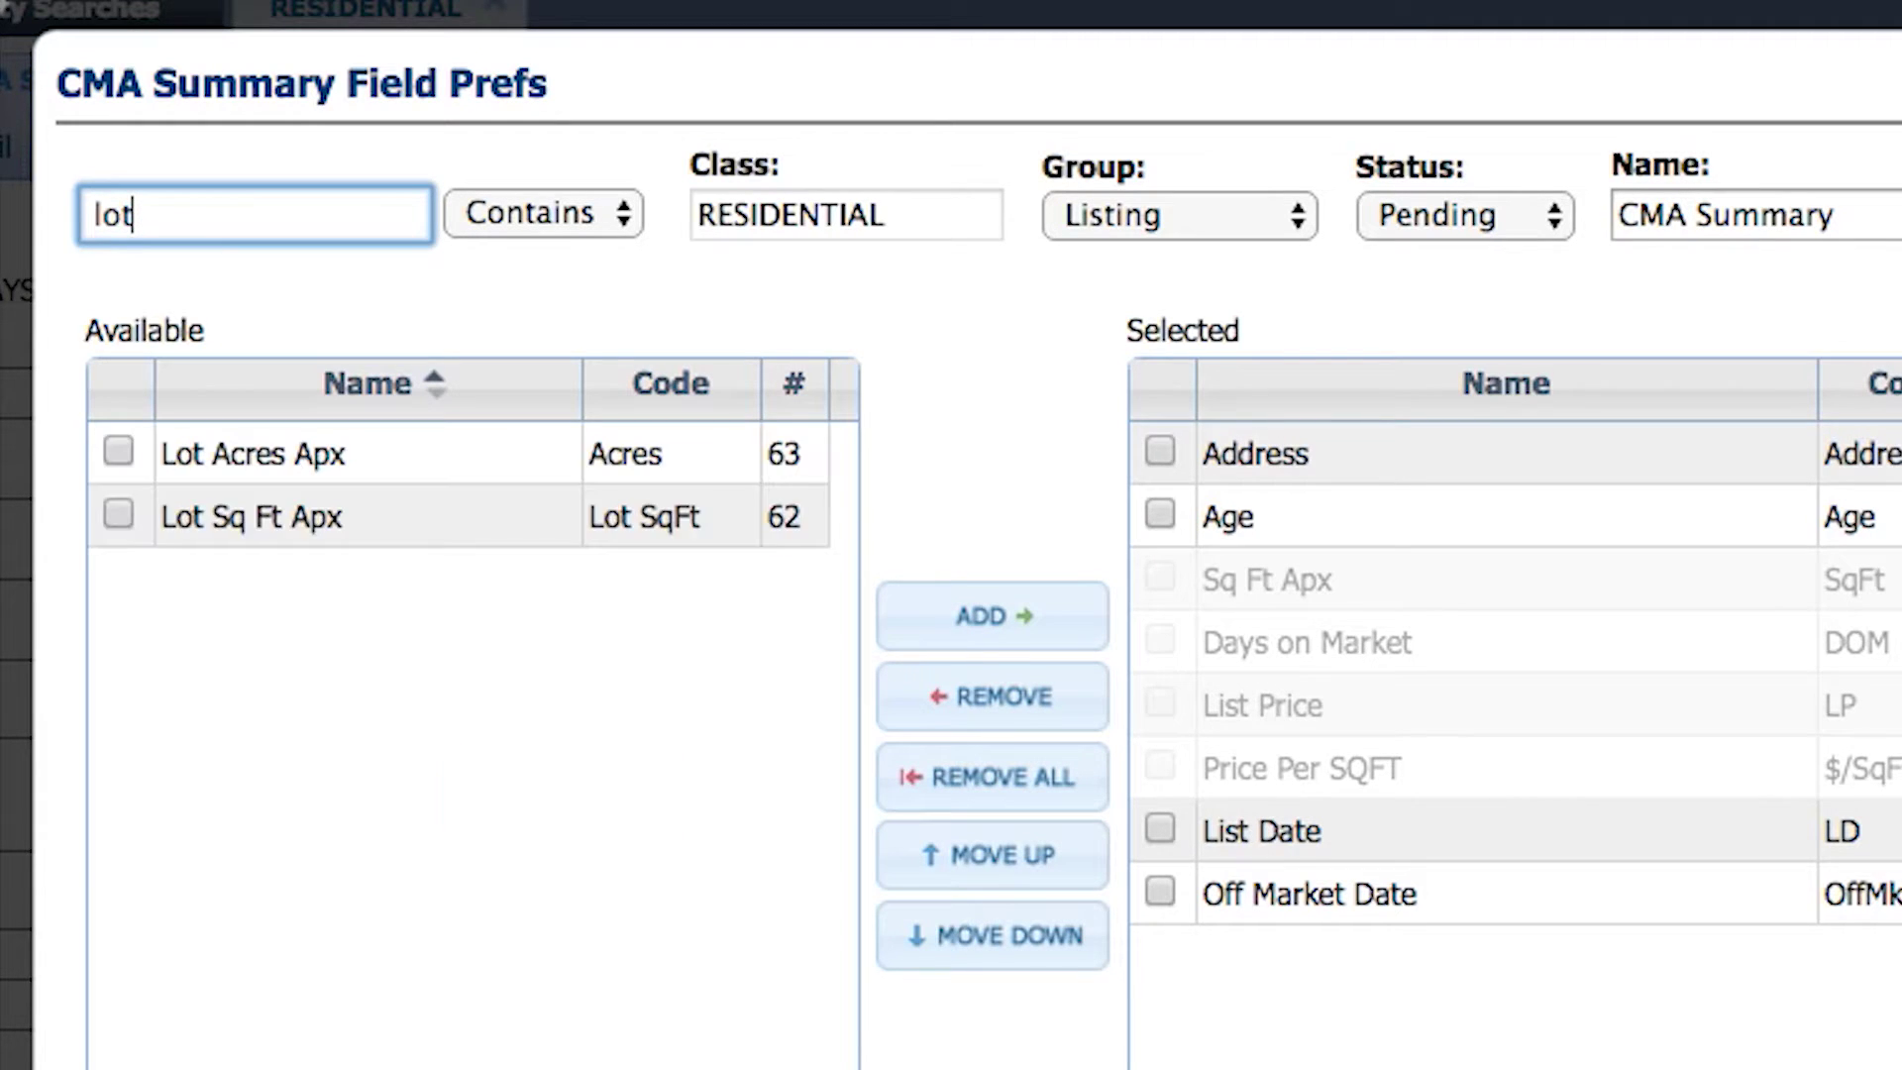
click(119, 515)
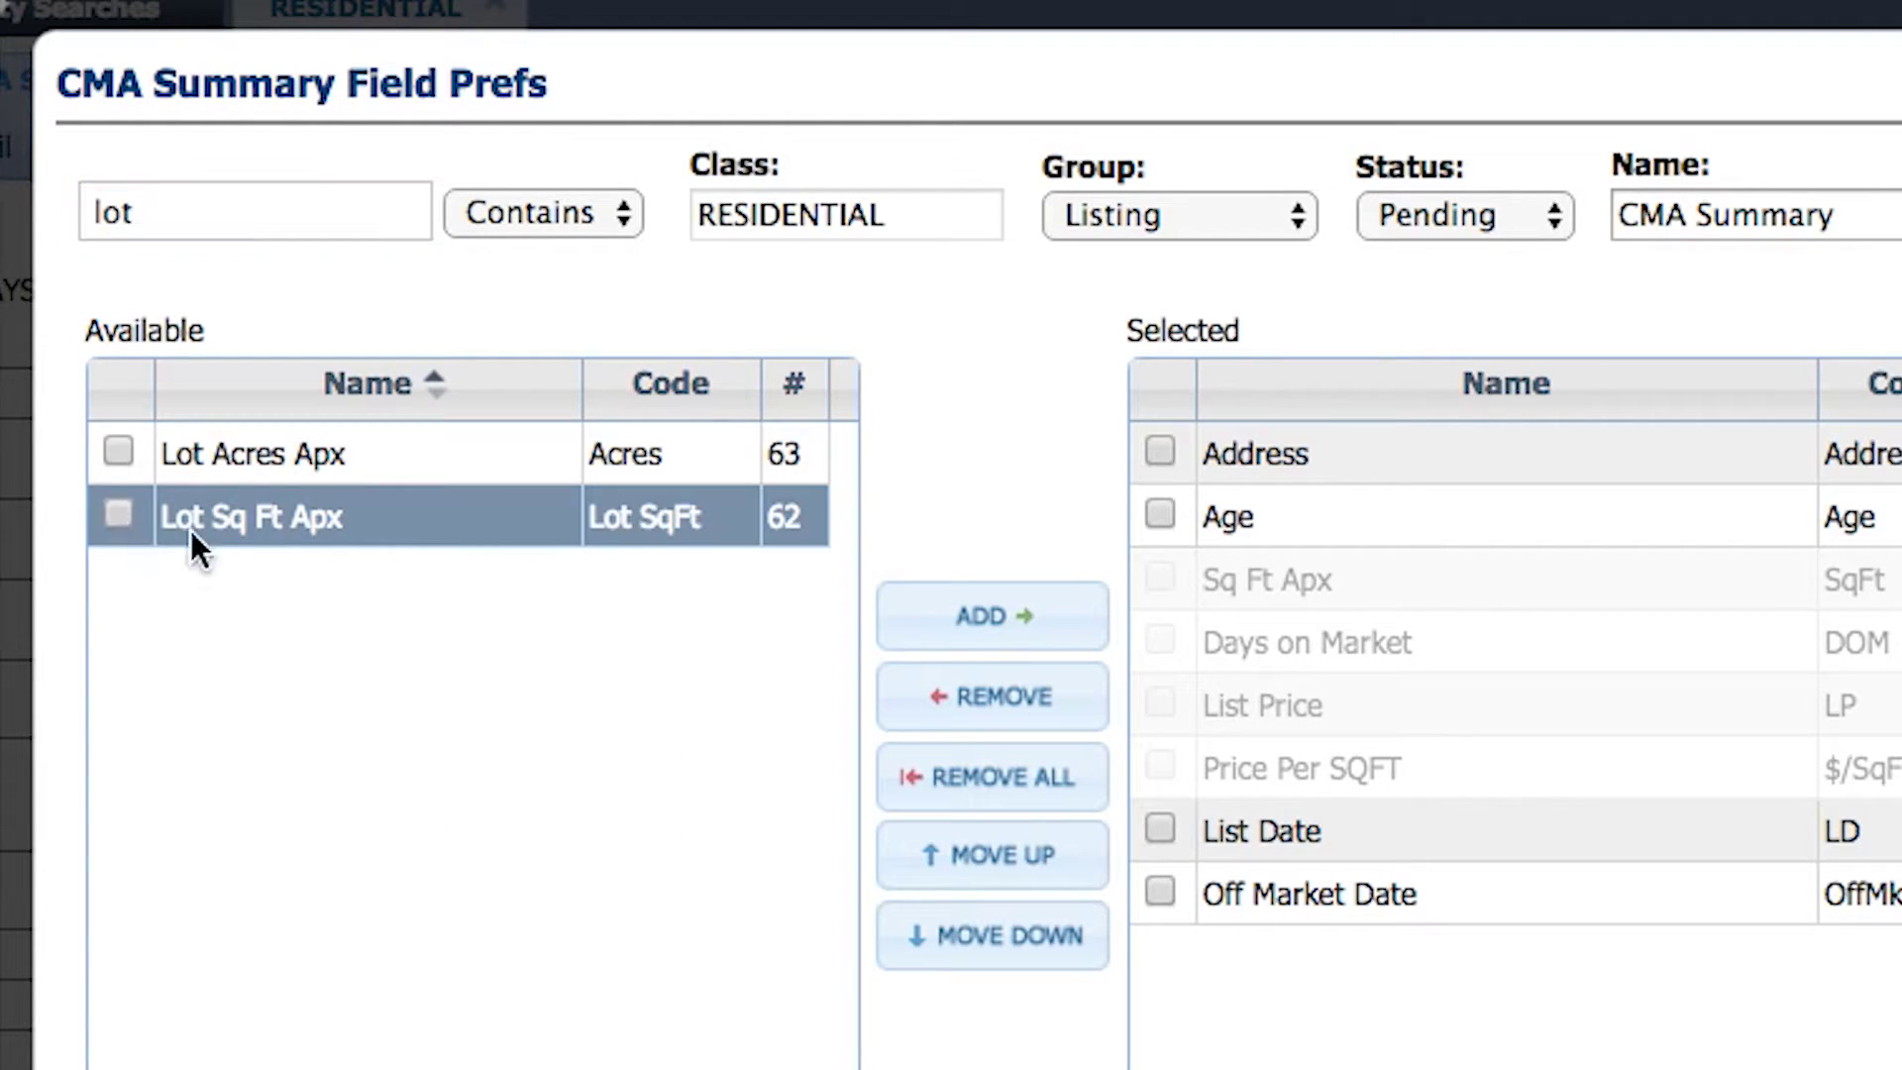
click(1002, 644)
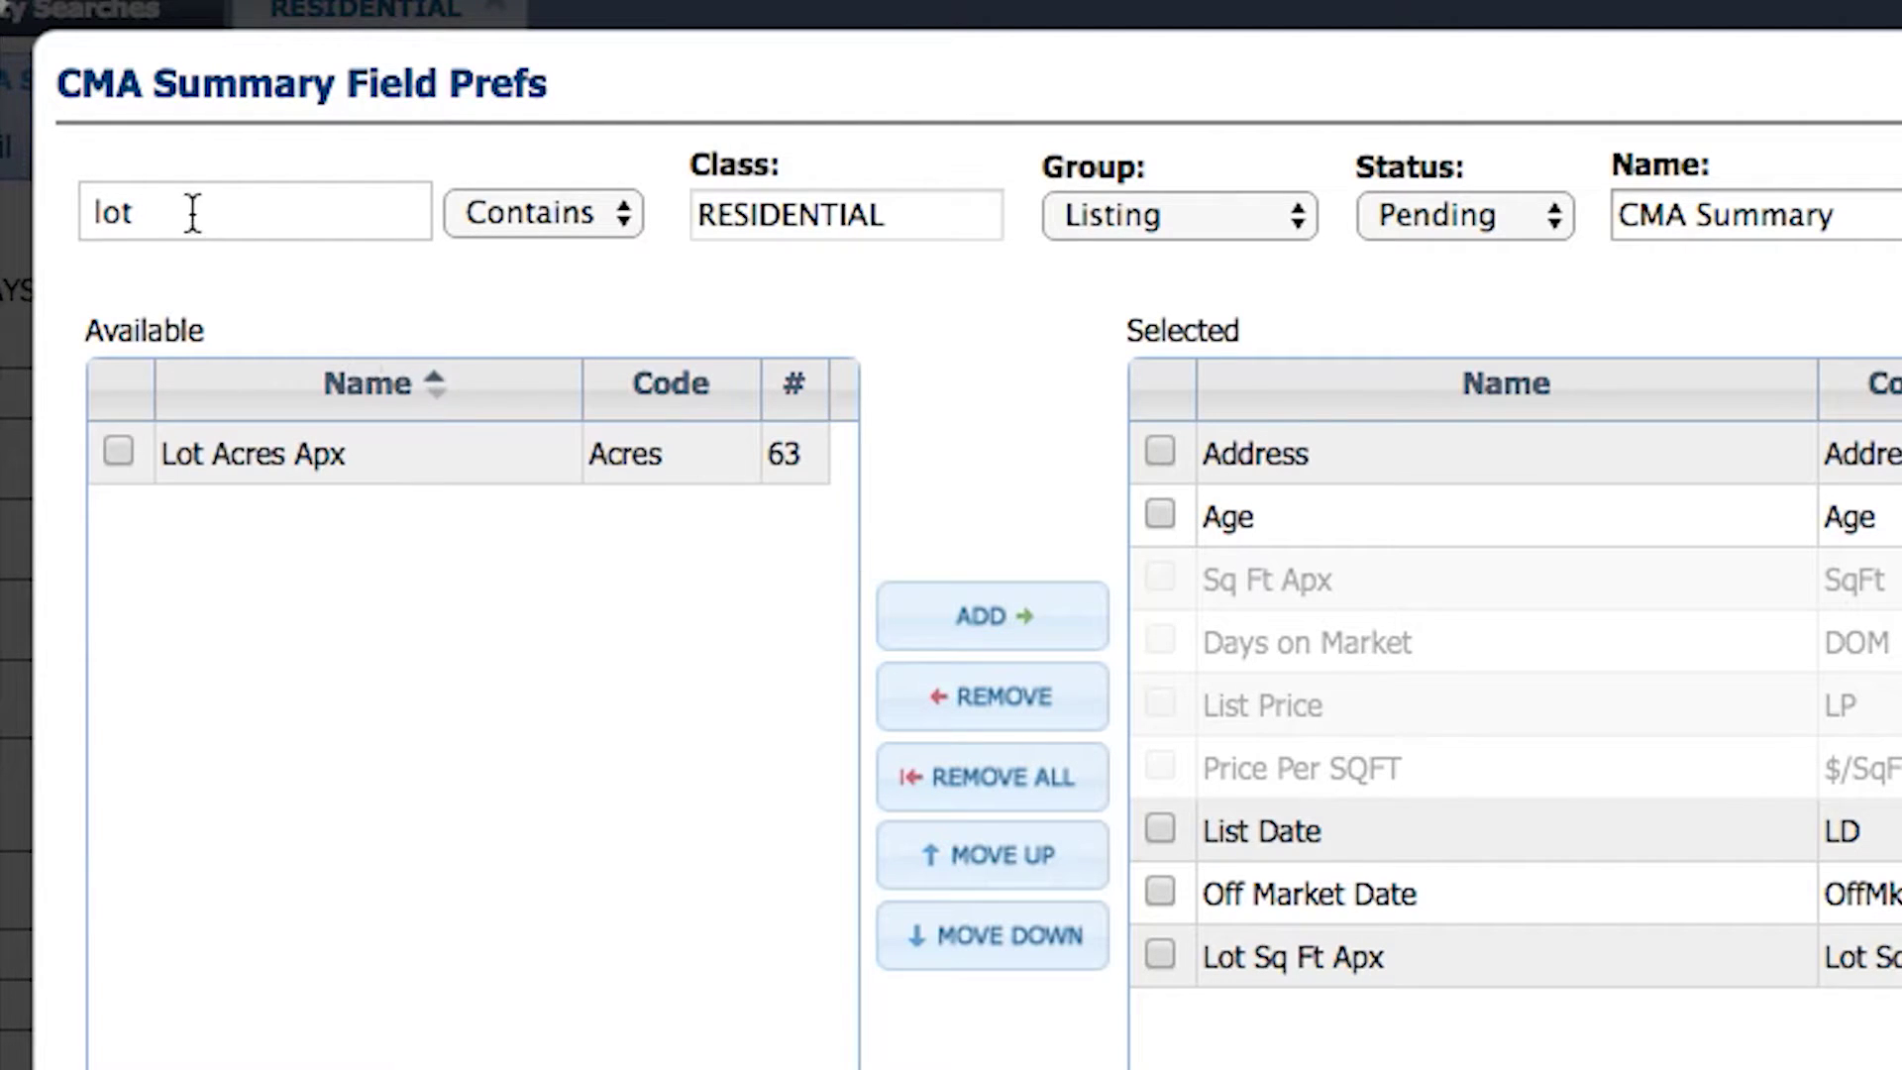
drag(199, 211, 69, 203)
text(spec)
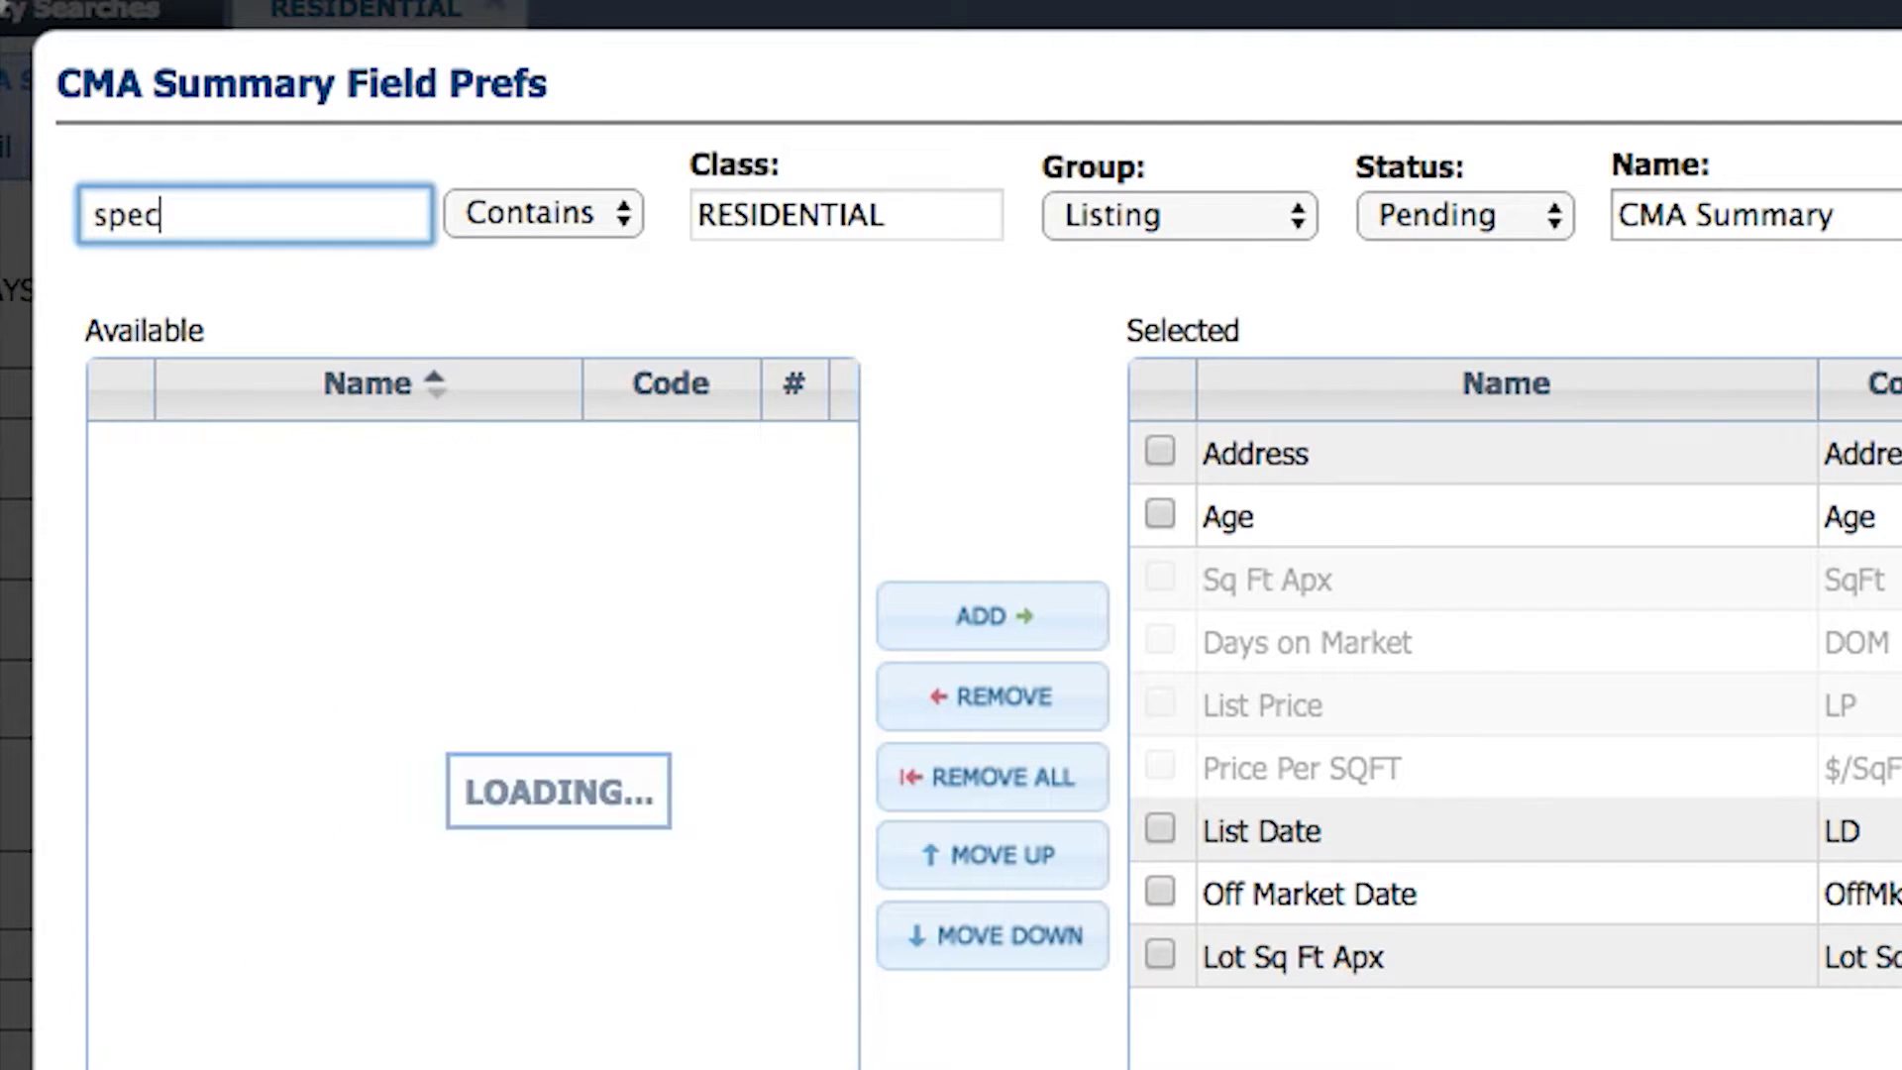
click(292, 468)
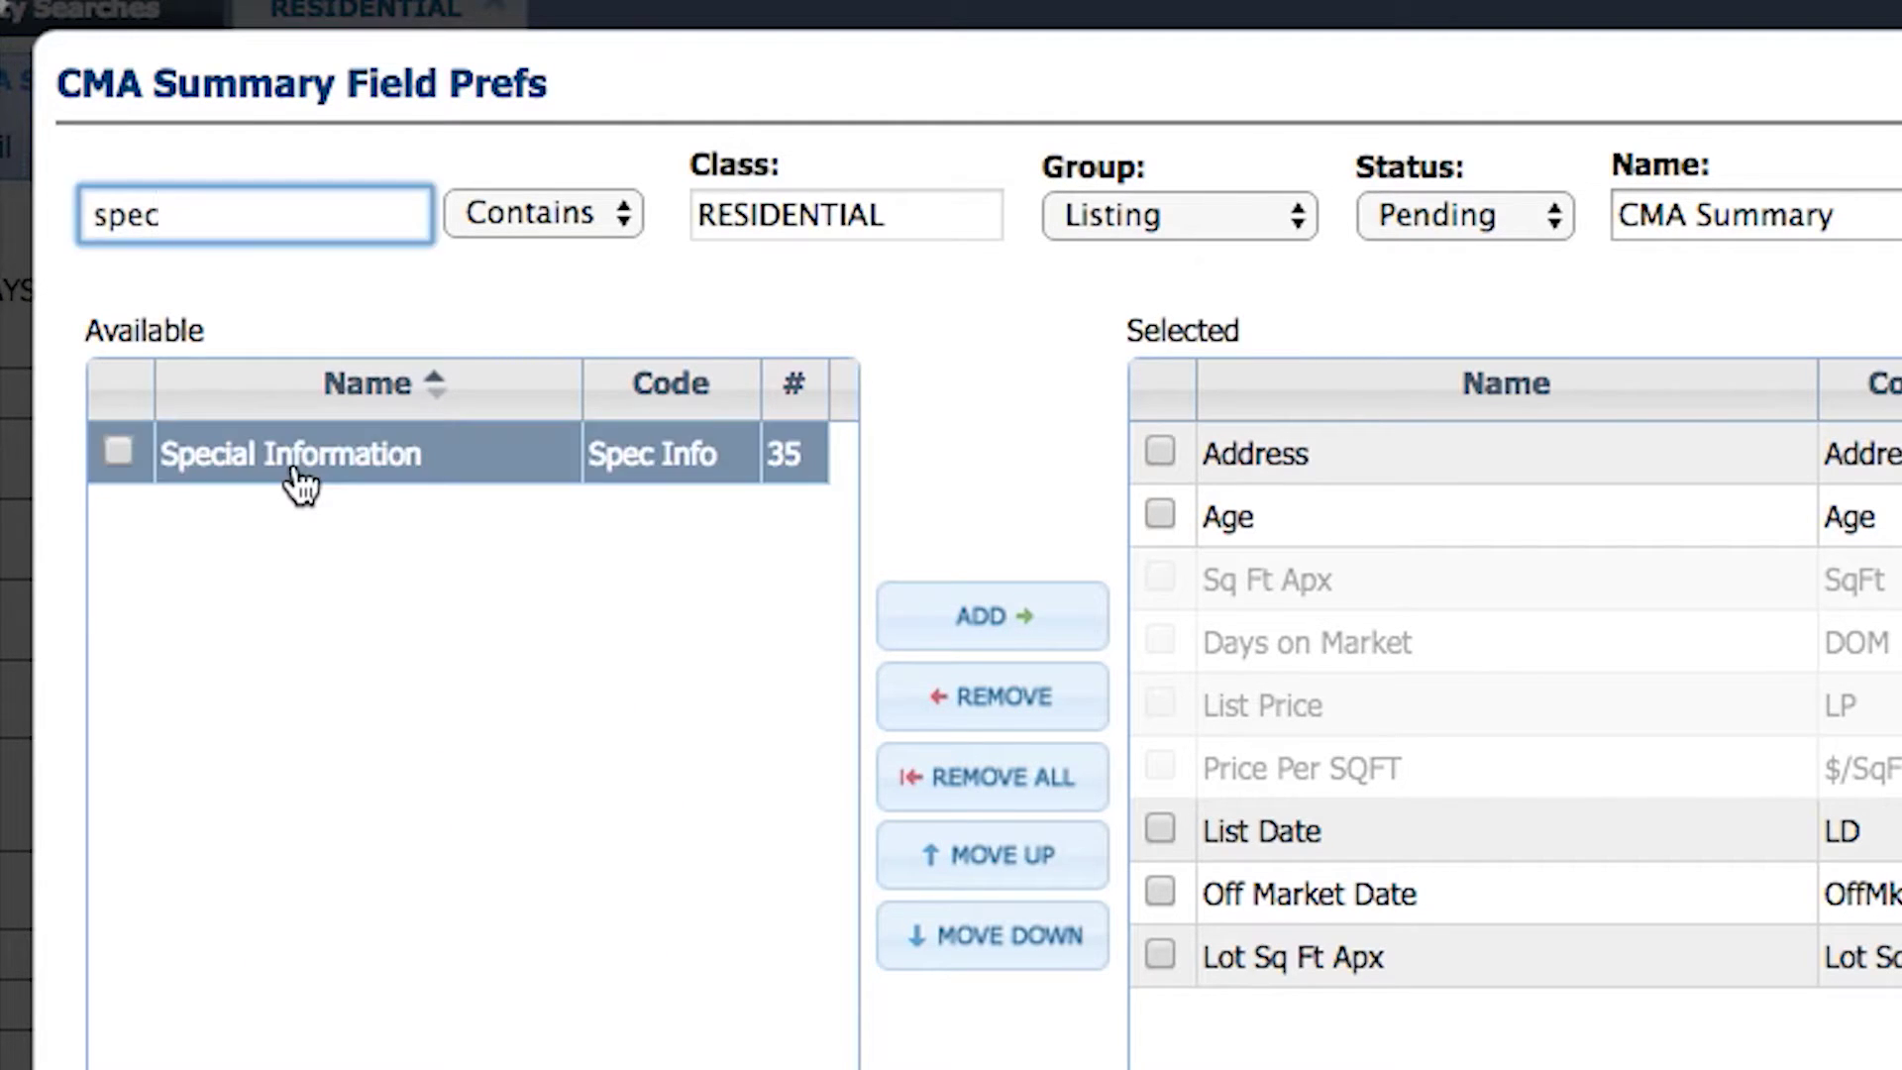
click(991, 622)
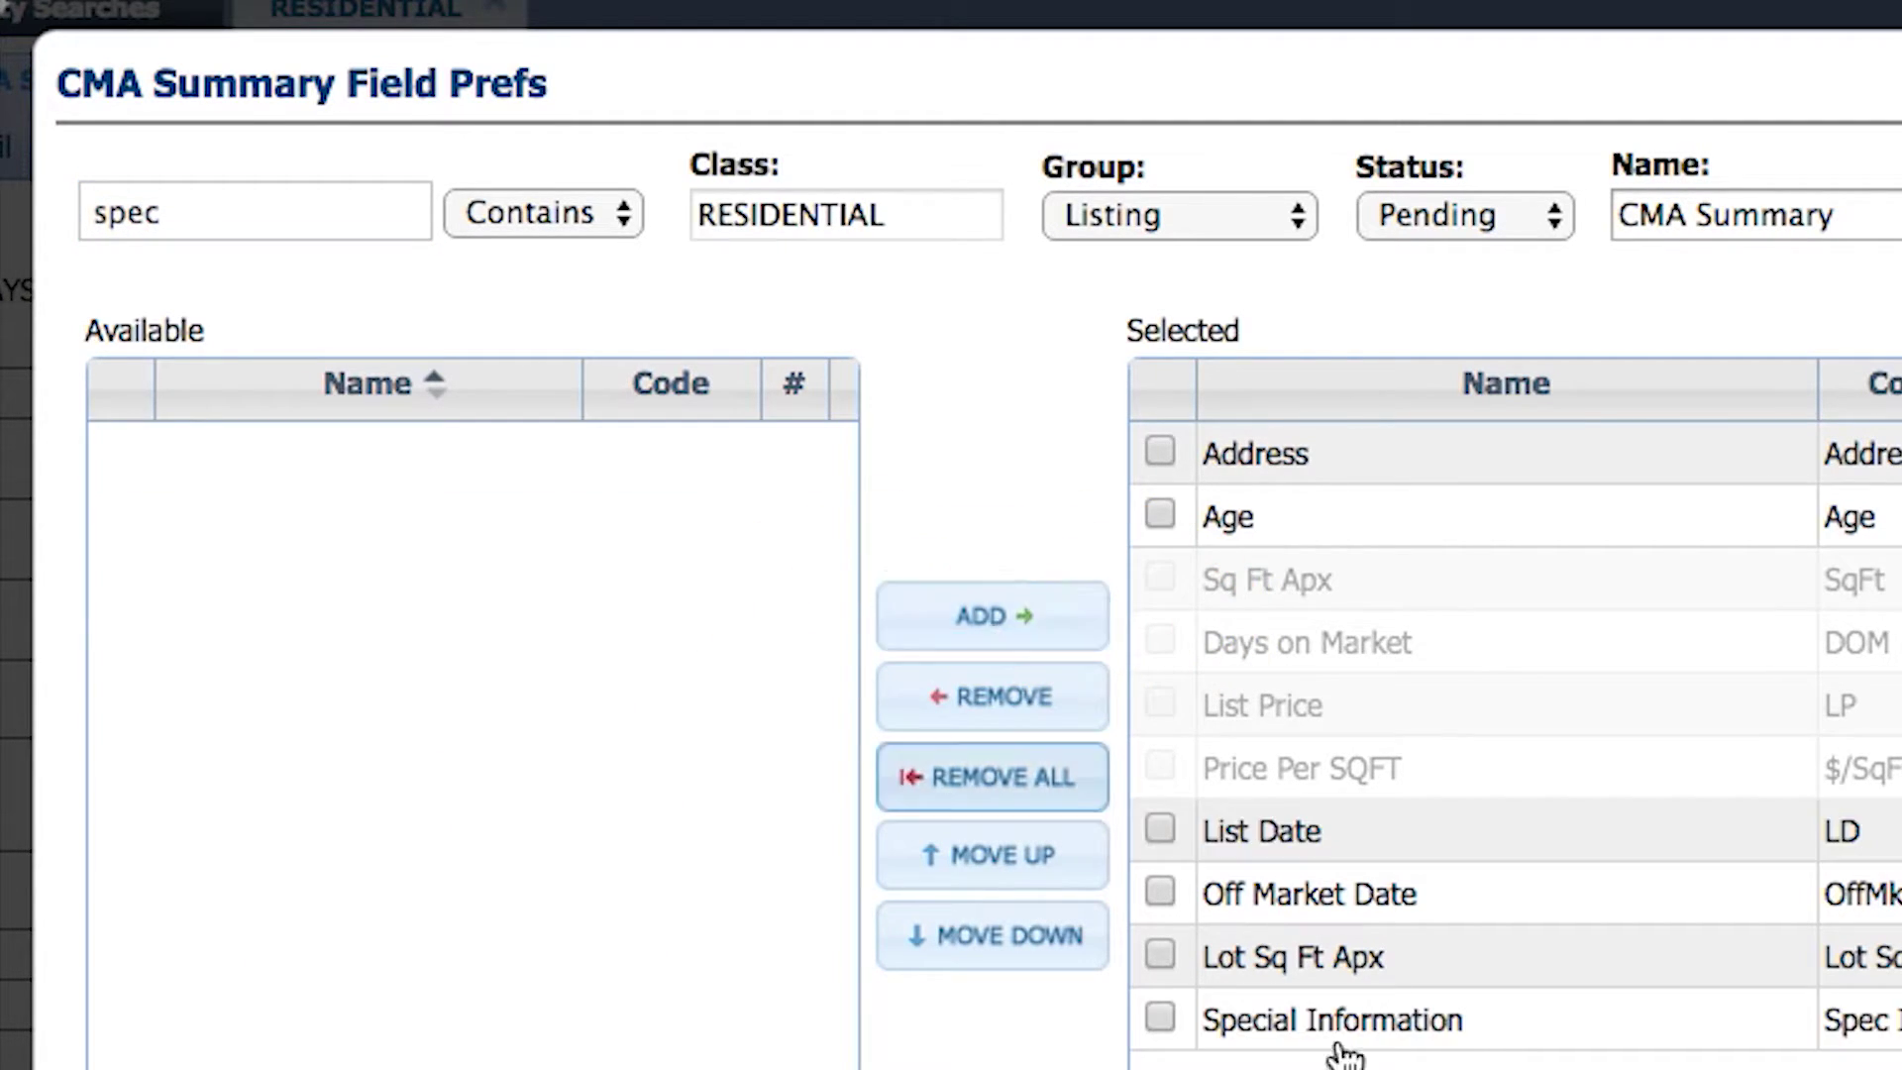
click(1303, 1040)
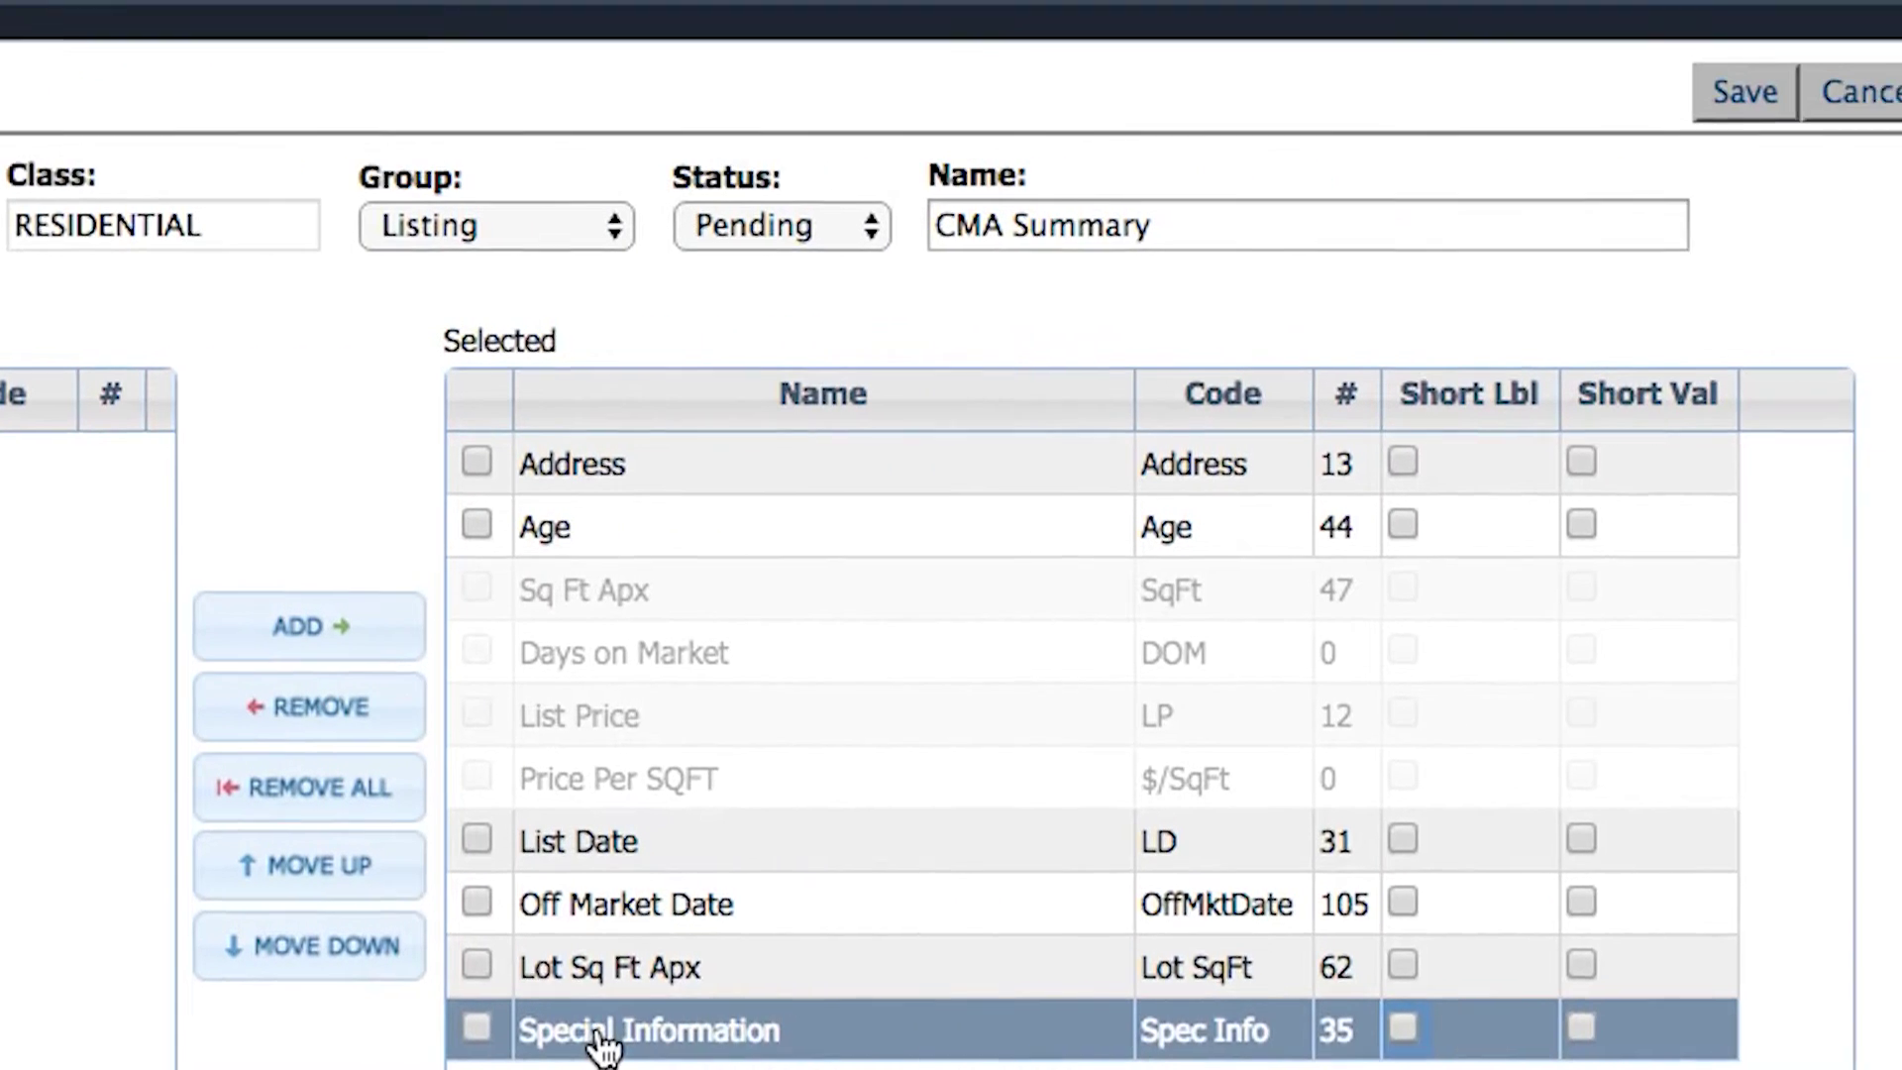
Drag Special Information above Lot Sq Ft Apx in the Pending columns and save
drag(1129, 1031, 1130, 963)
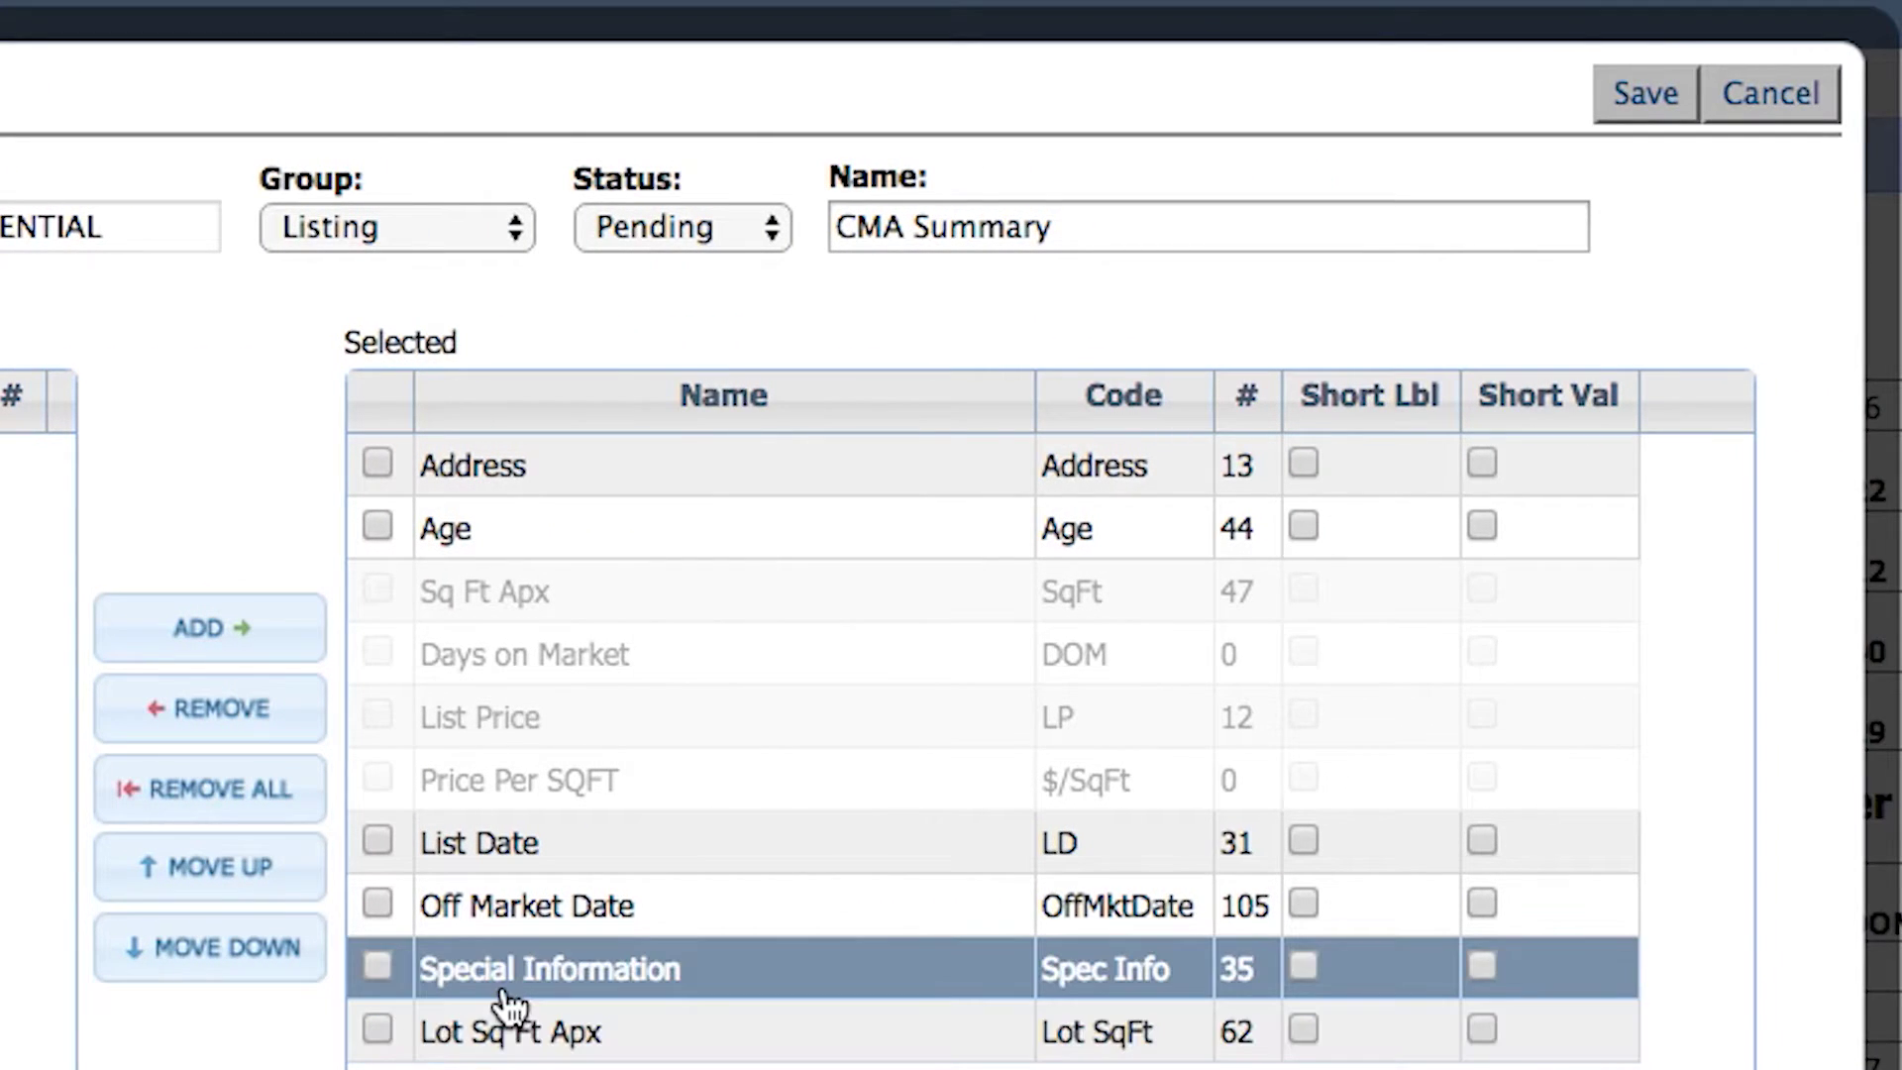
drag(509, 1001, 528, 1064)
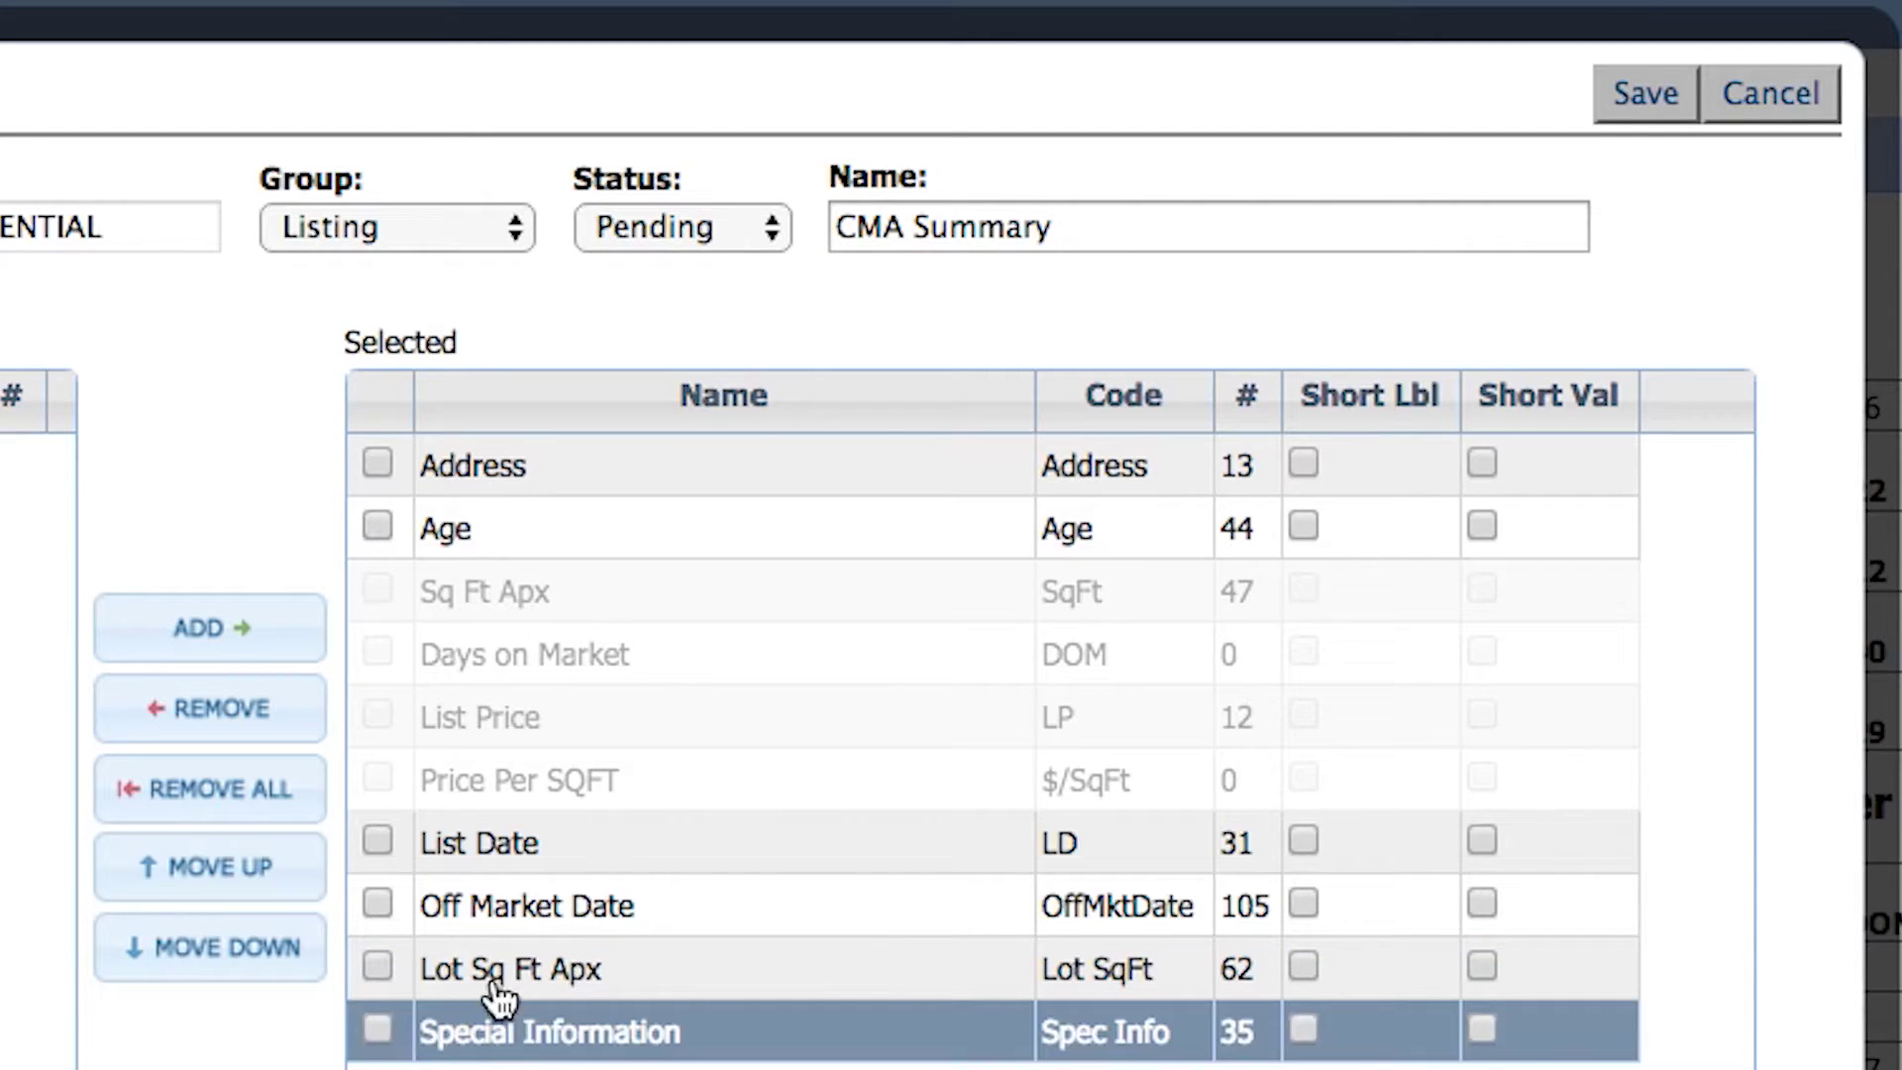
drag(556, 1048, 572, 949)
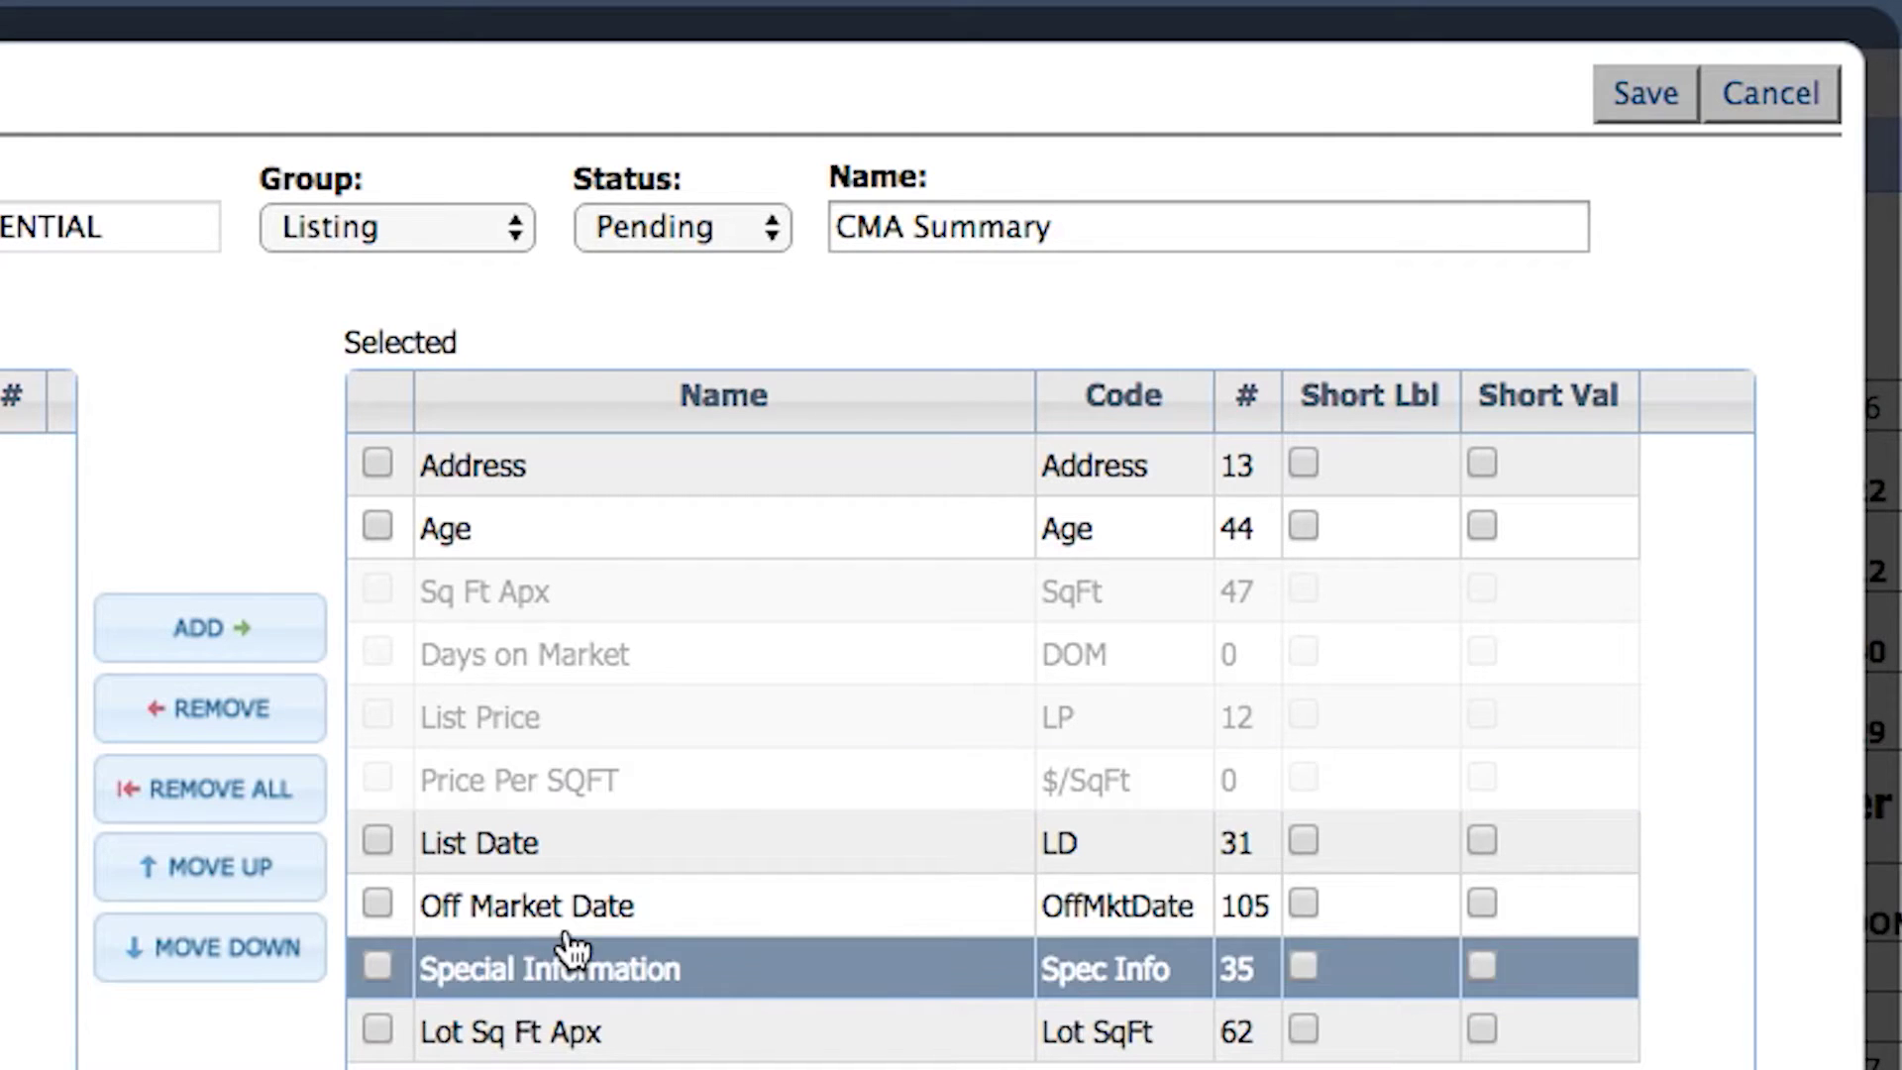
click(1637, 96)
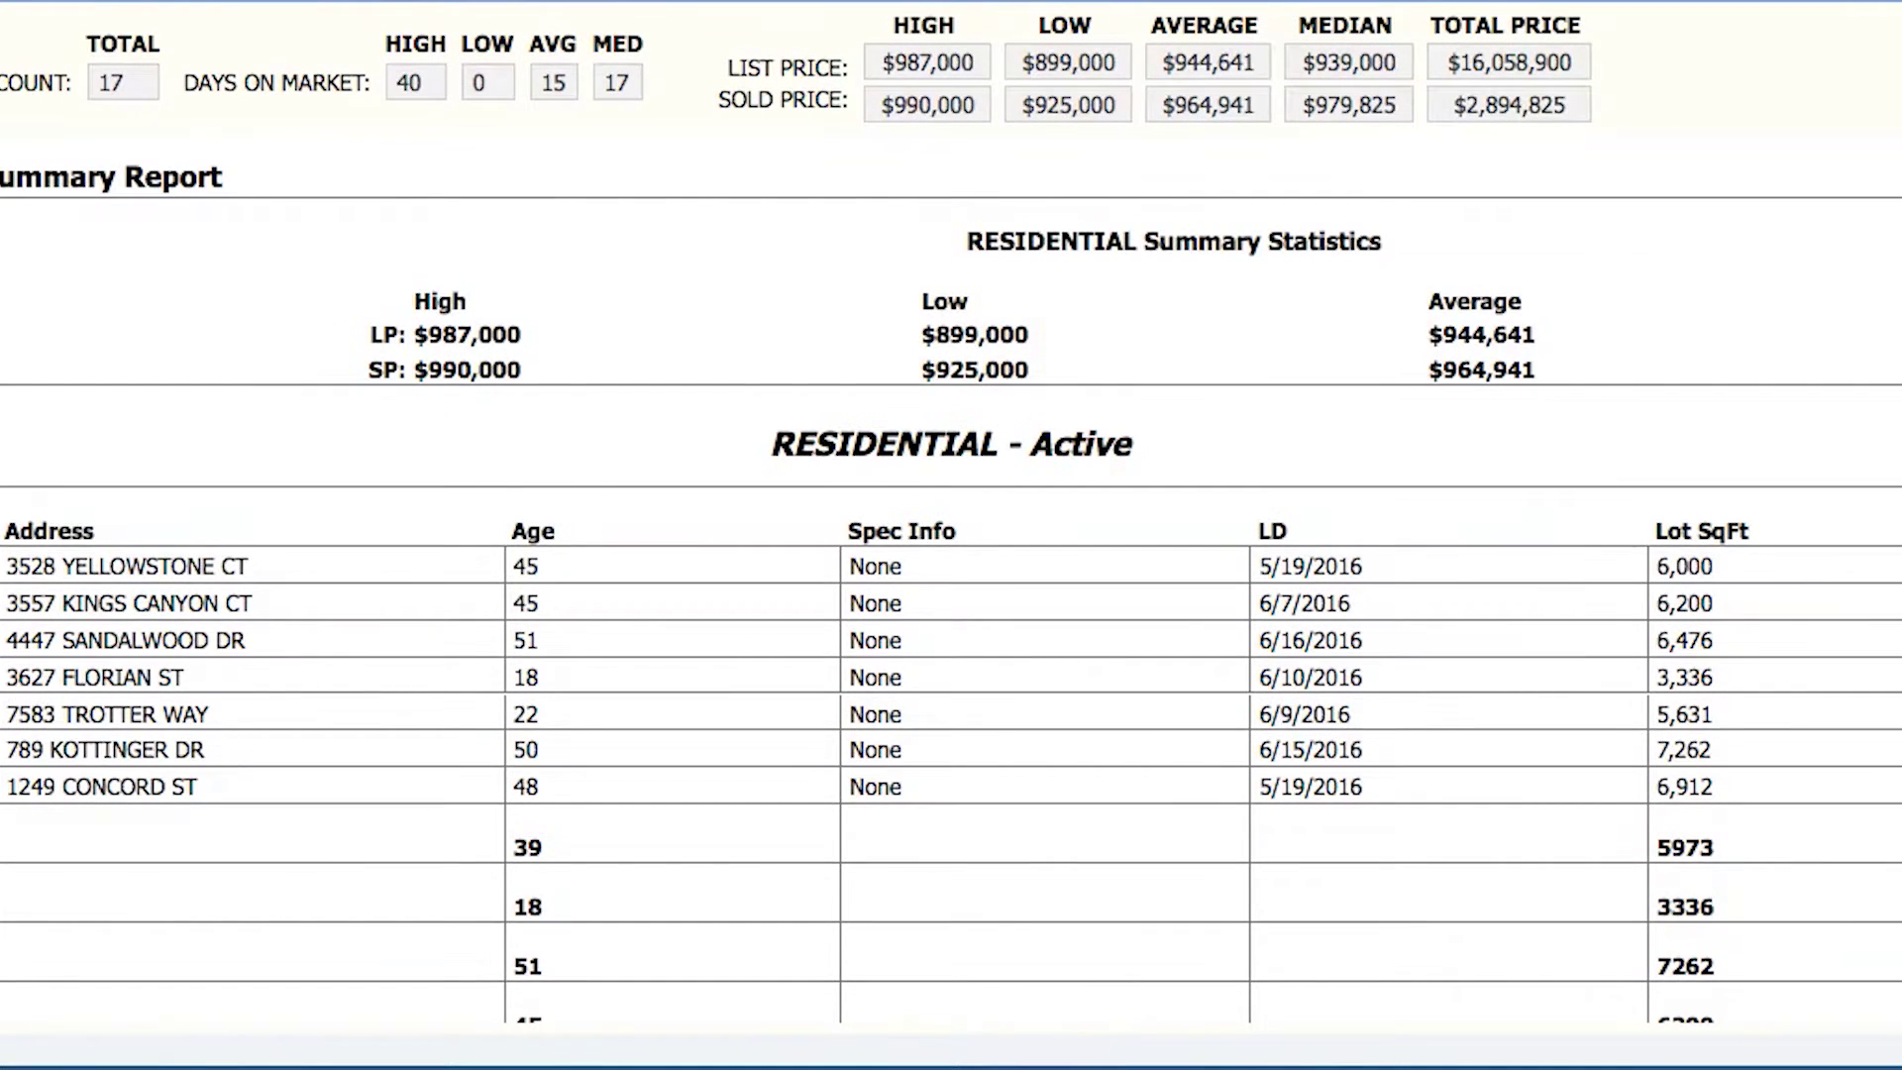
scroll(951, 574, down, 3)
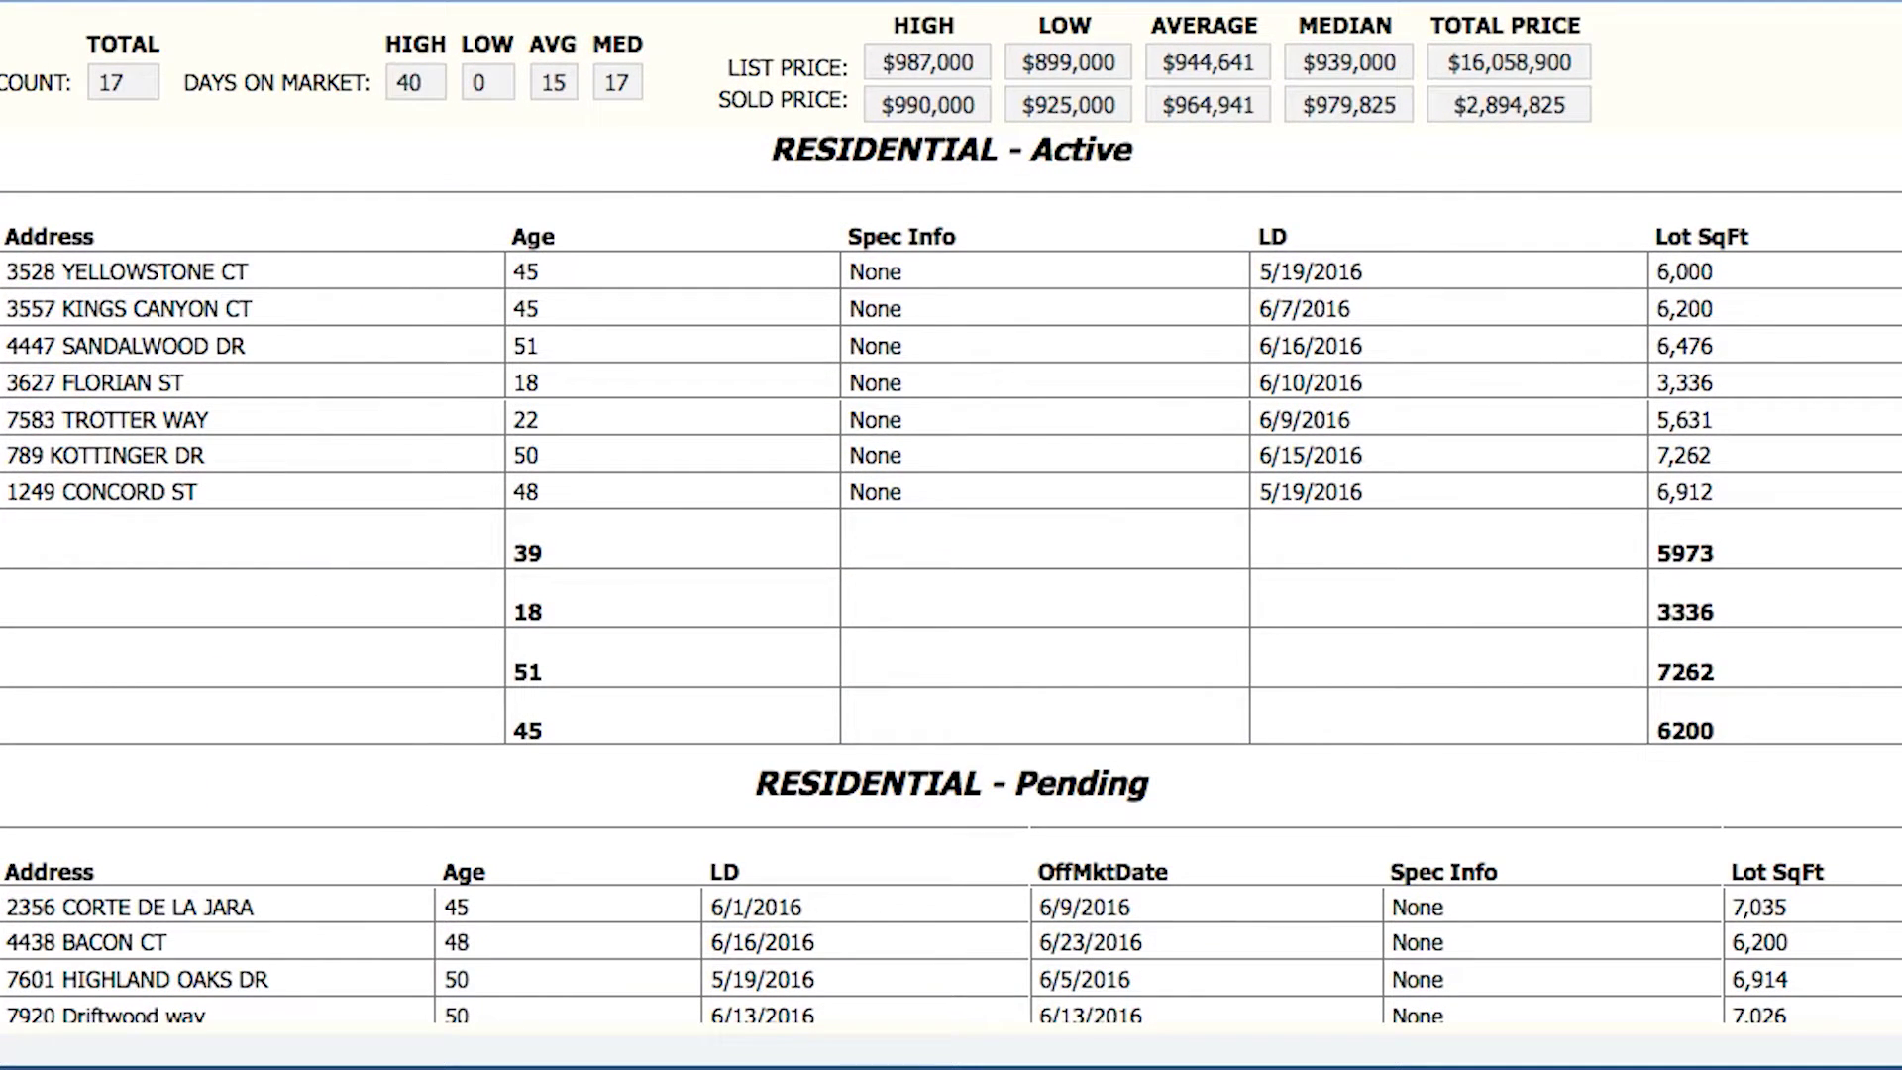
scroll(951, 575, down, 5)
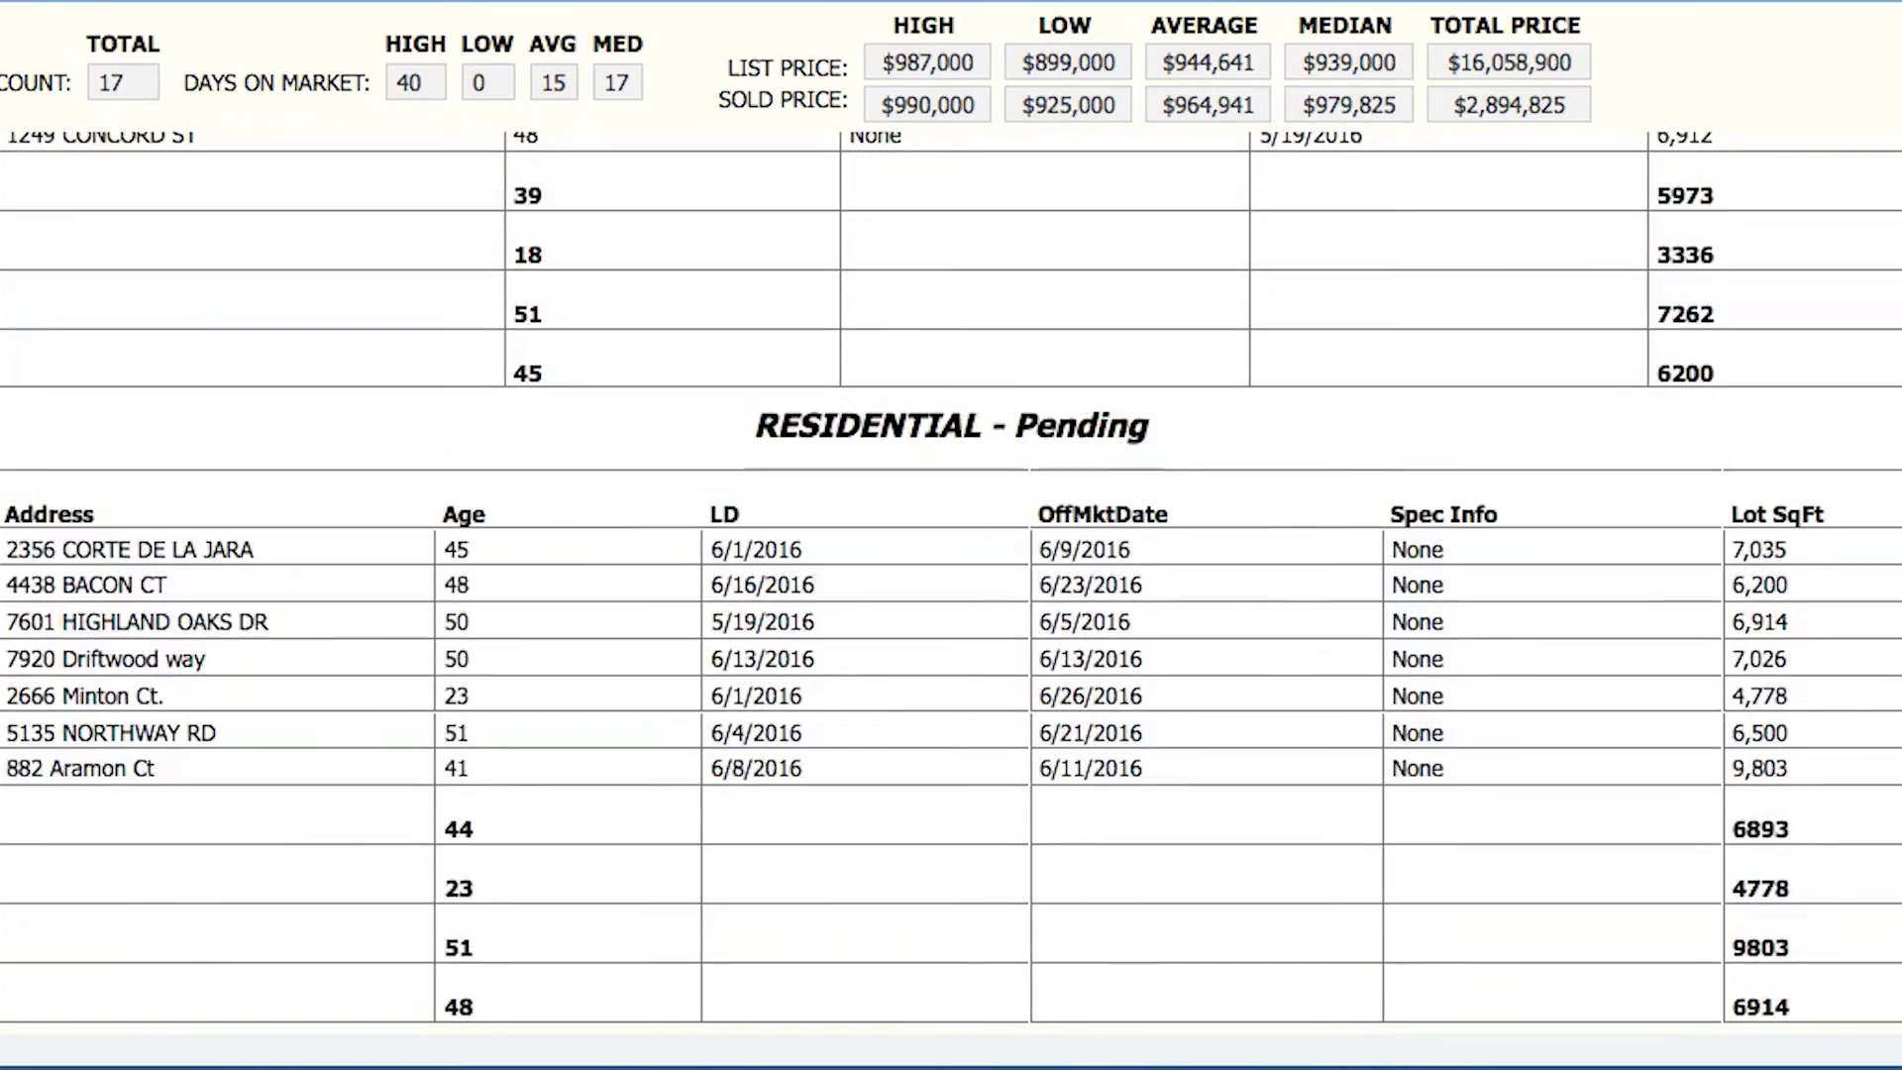
scroll(951, 575, down, 4)
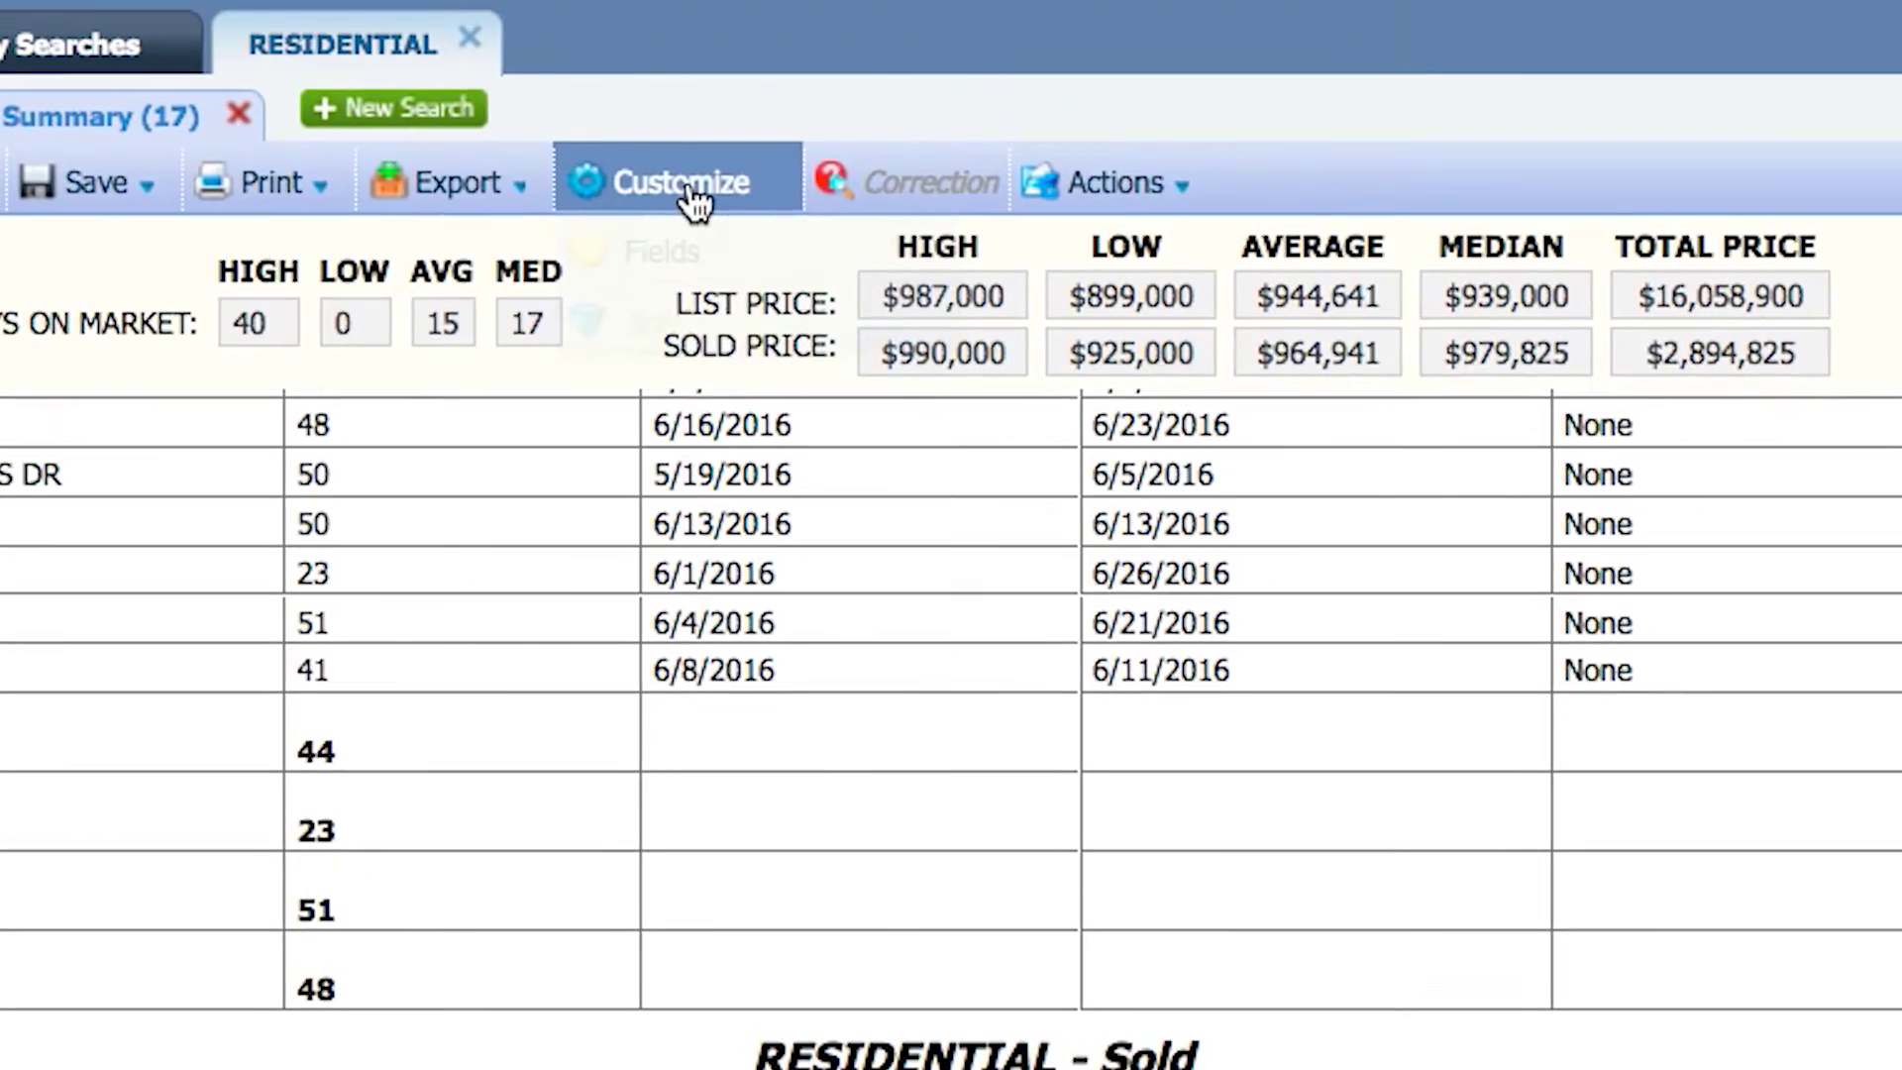
Open Field Prefs for Sold listings and remove MLS Number, Status, Area and Price
click(691, 193)
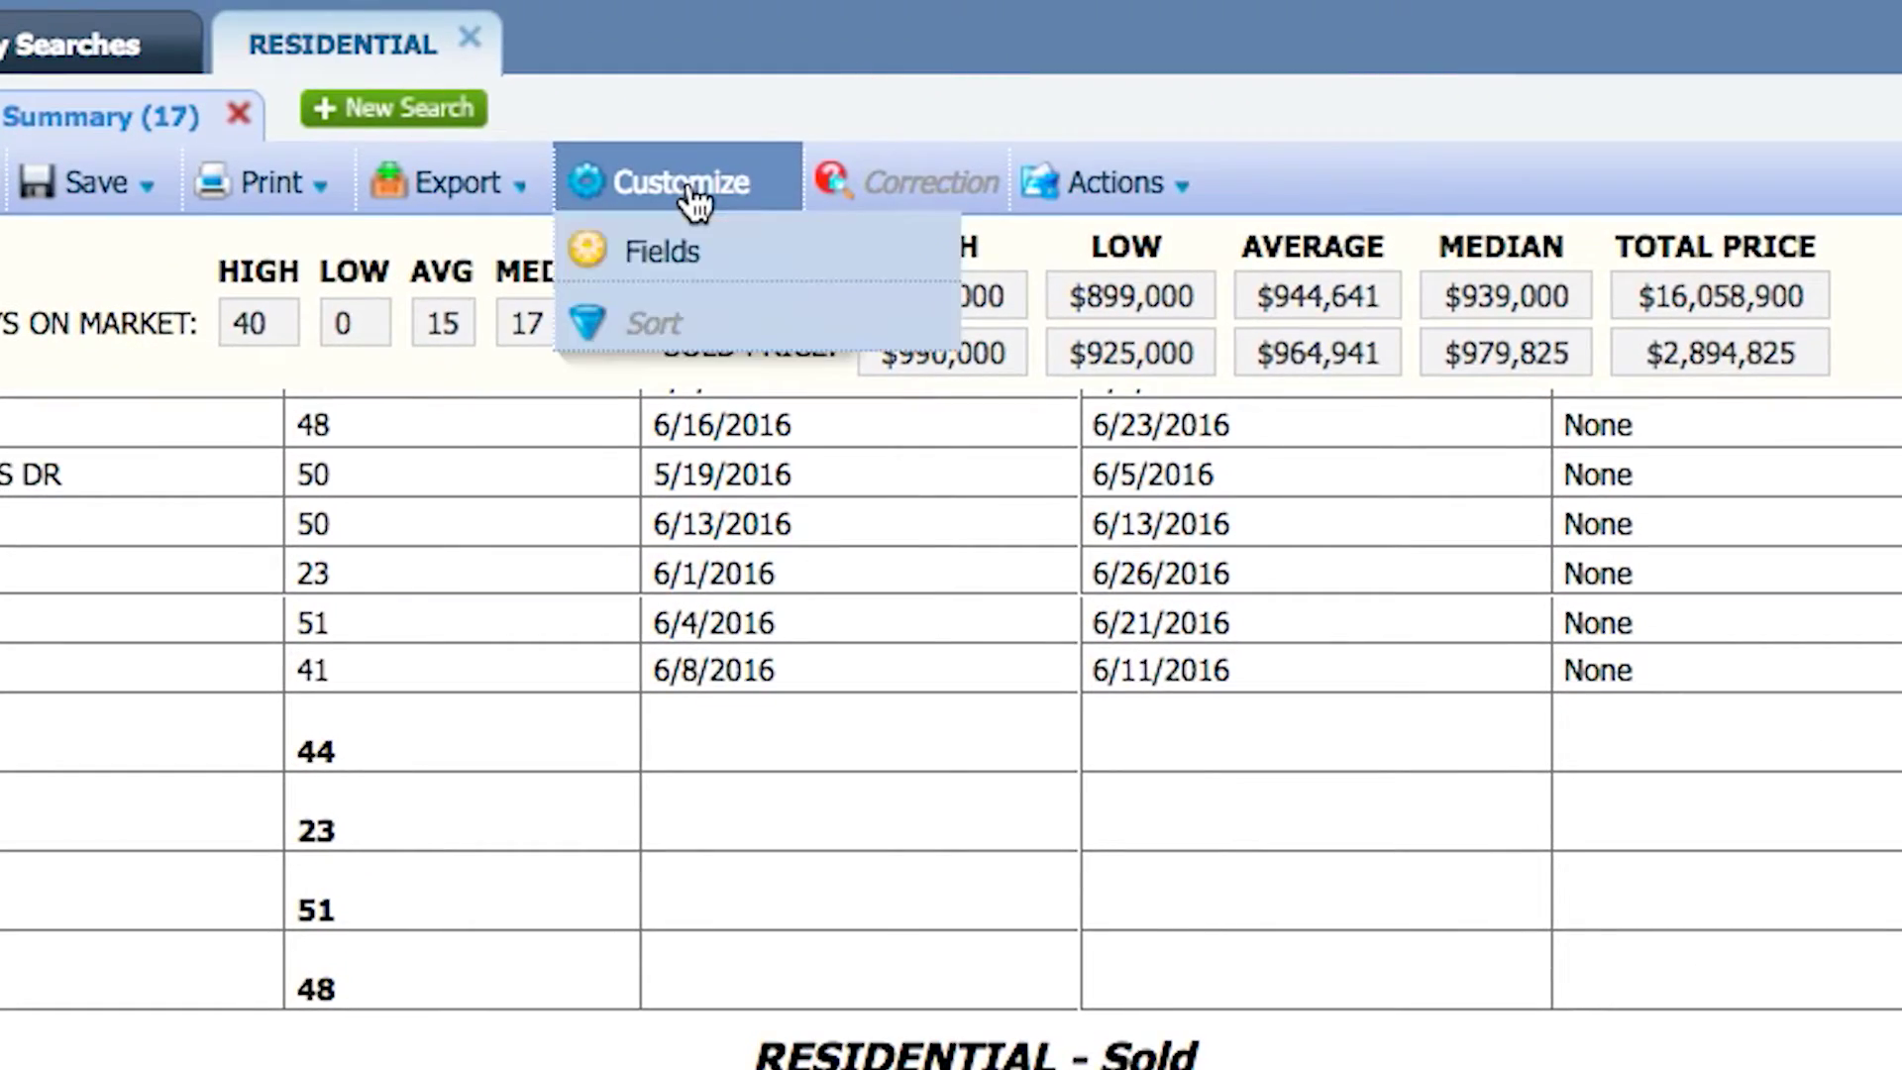
click(670, 253)
click(1512, 257)
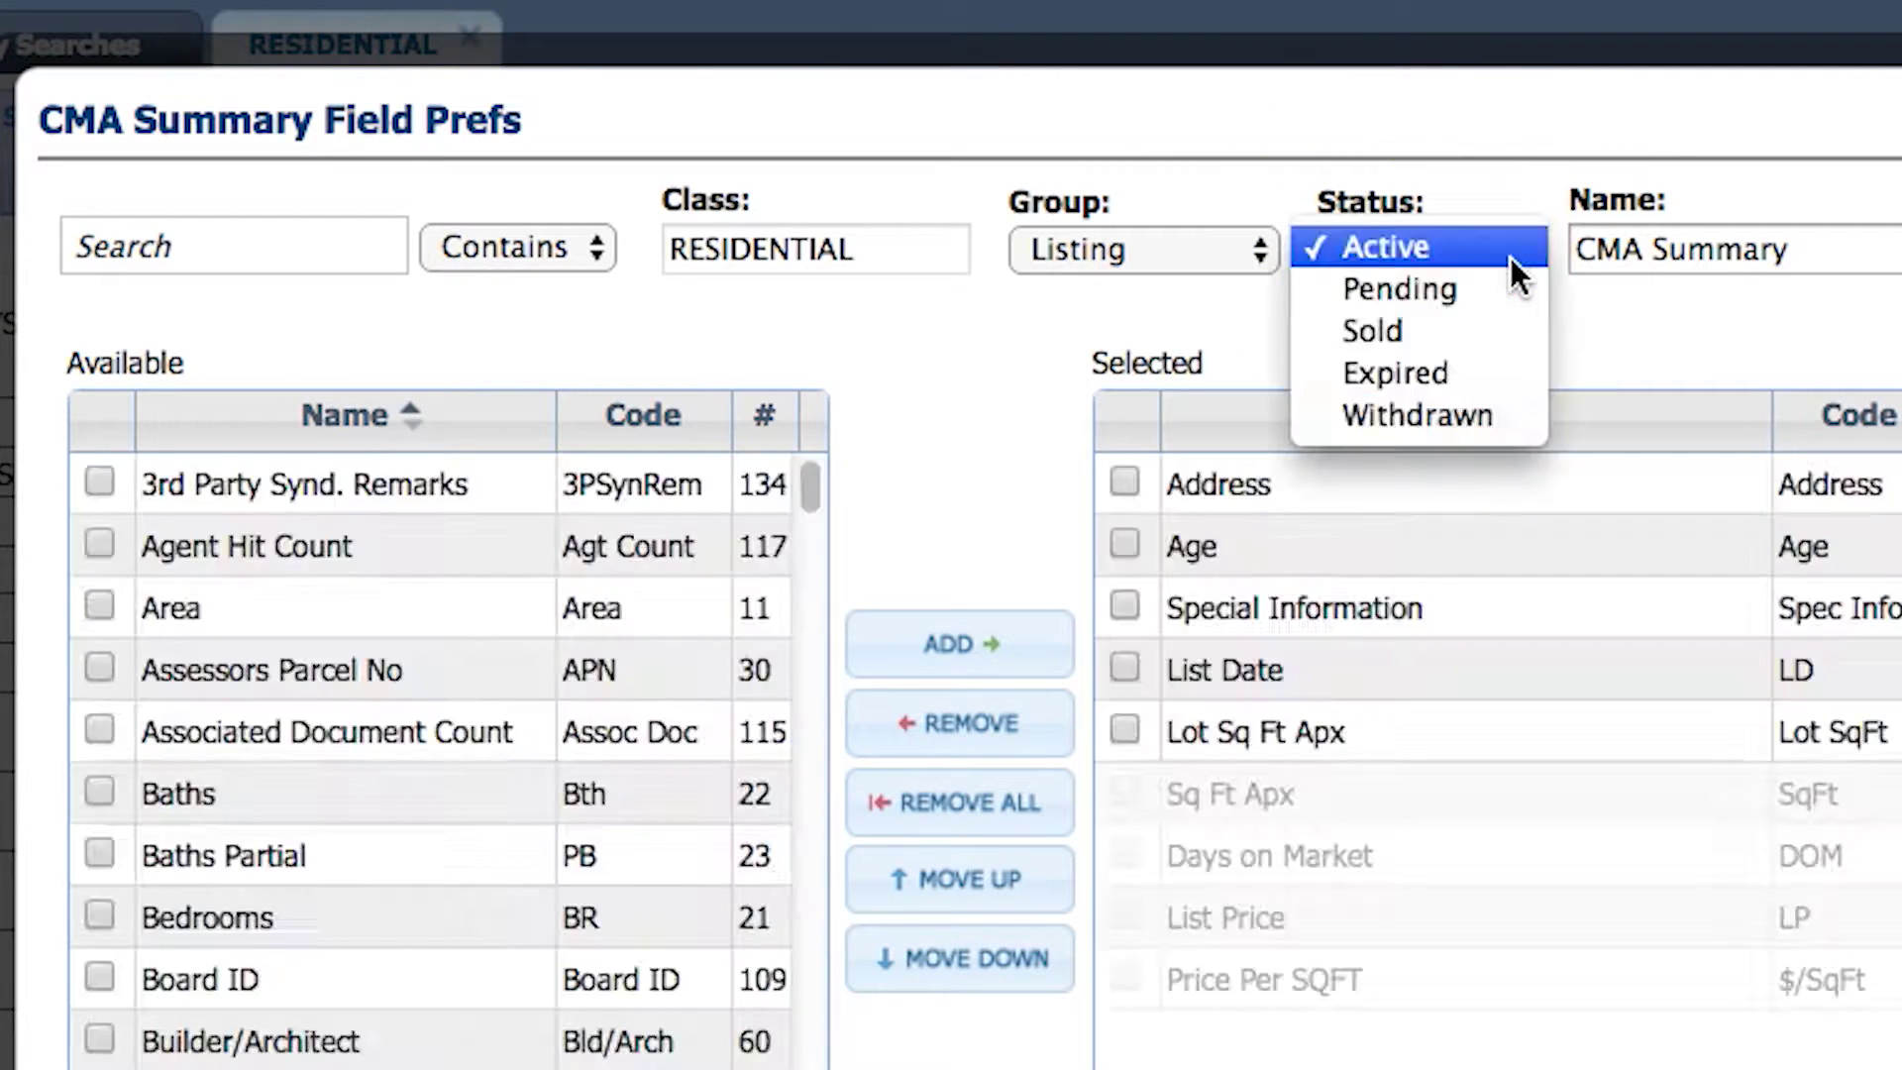
click(1375, 329)
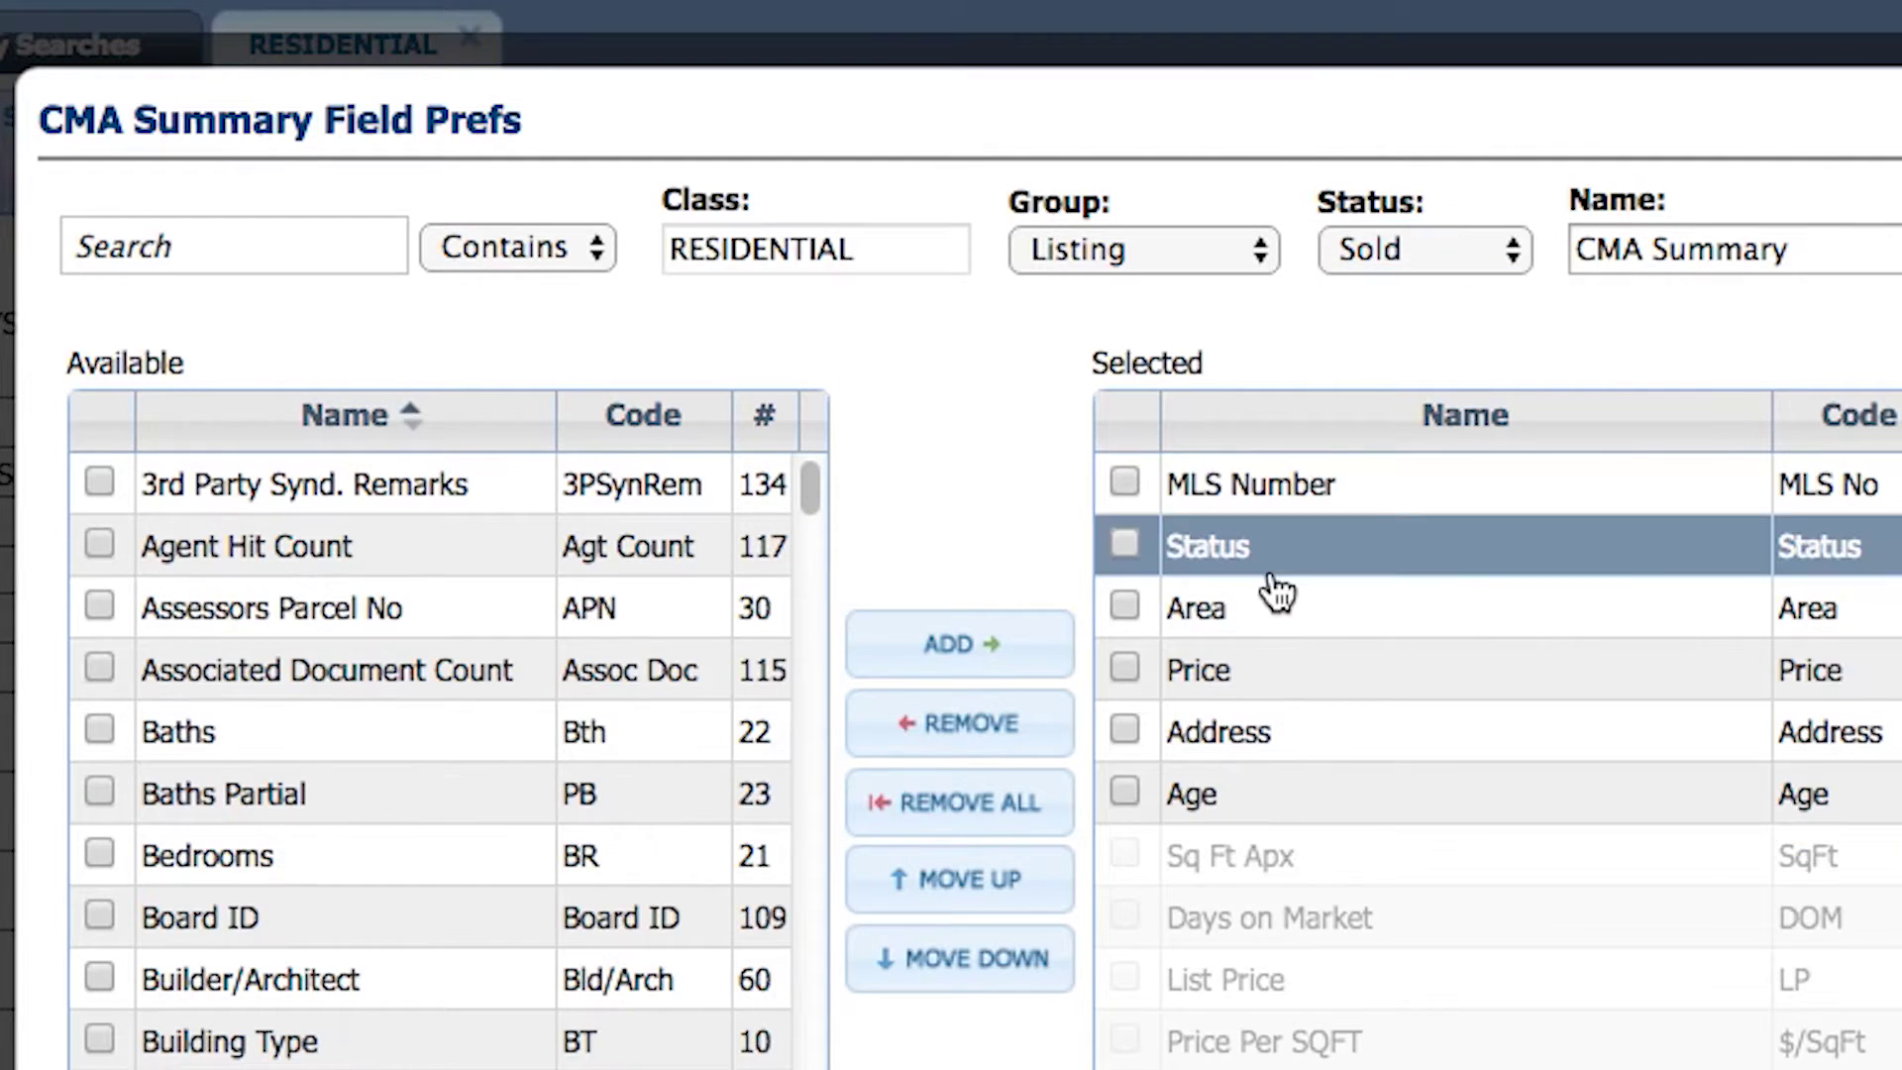
click(1126, 484)
click(1128, 543)
click(1122, 602)
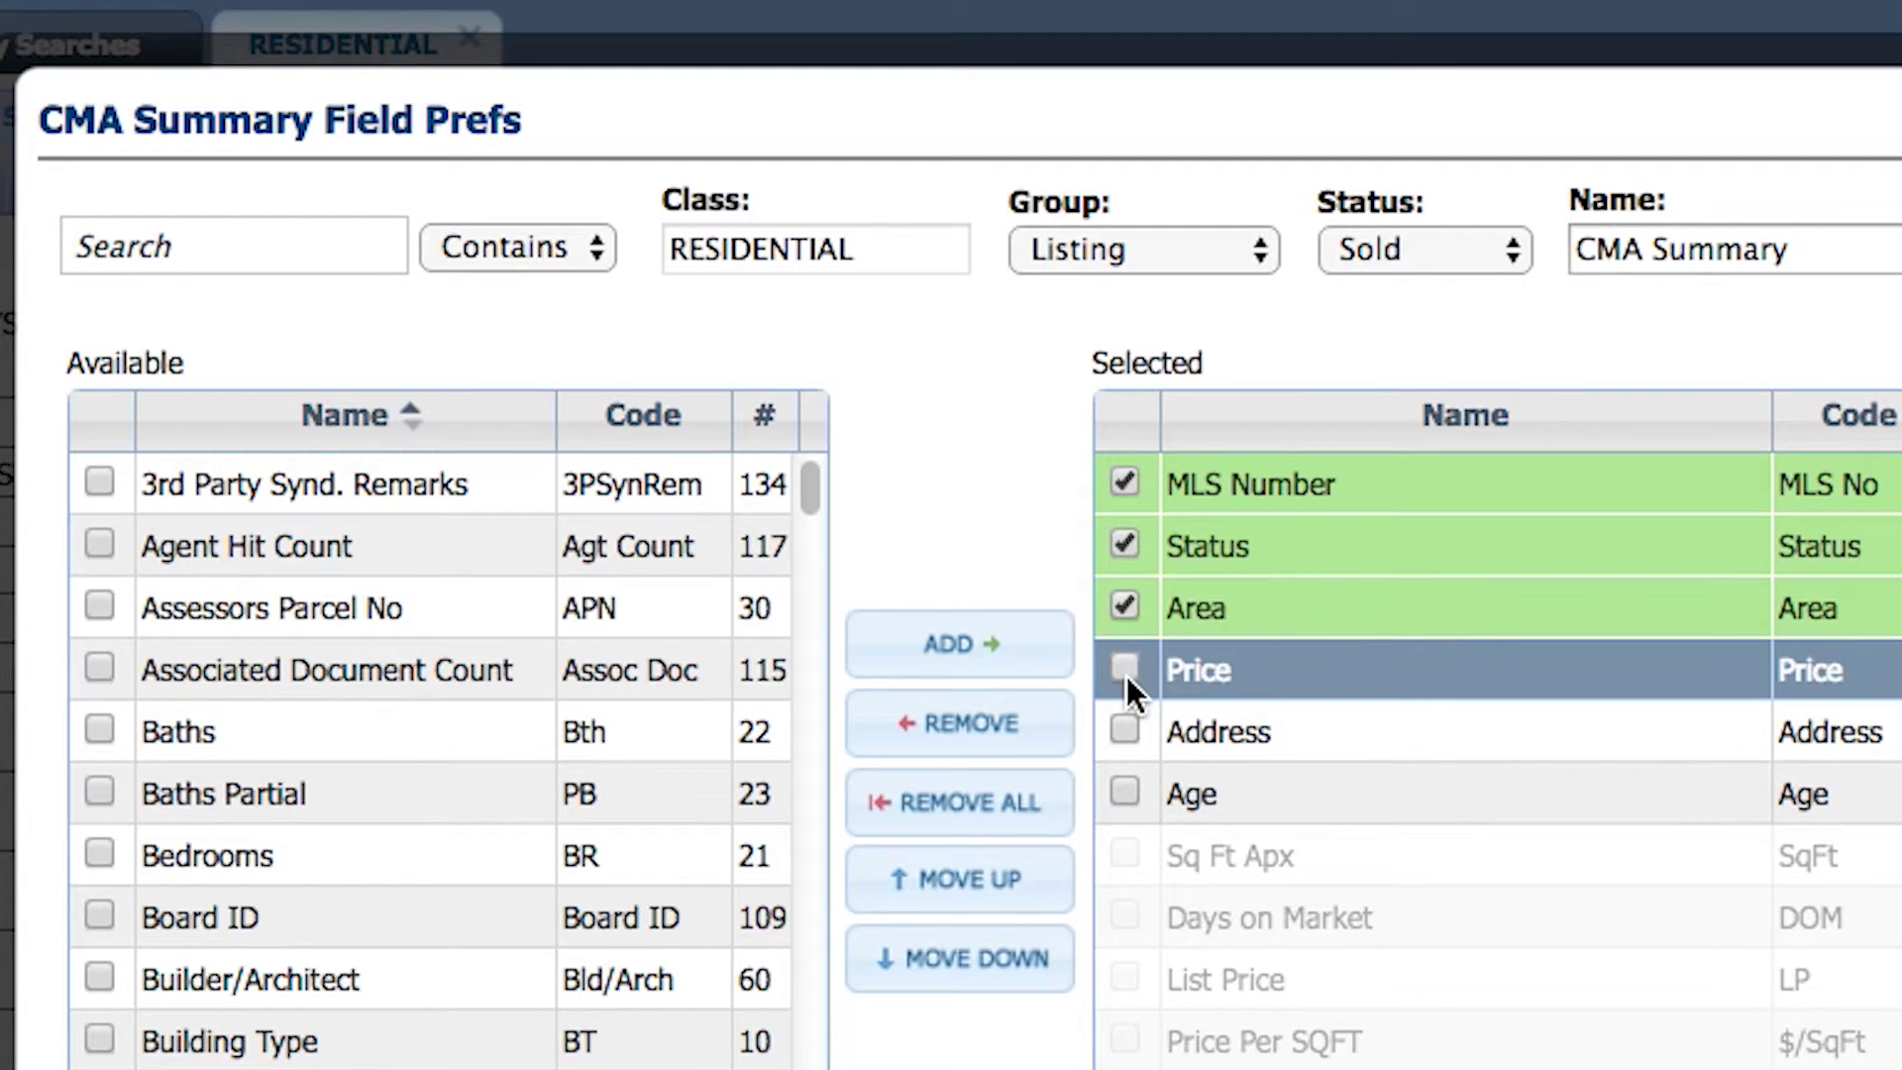
click(963, 731)
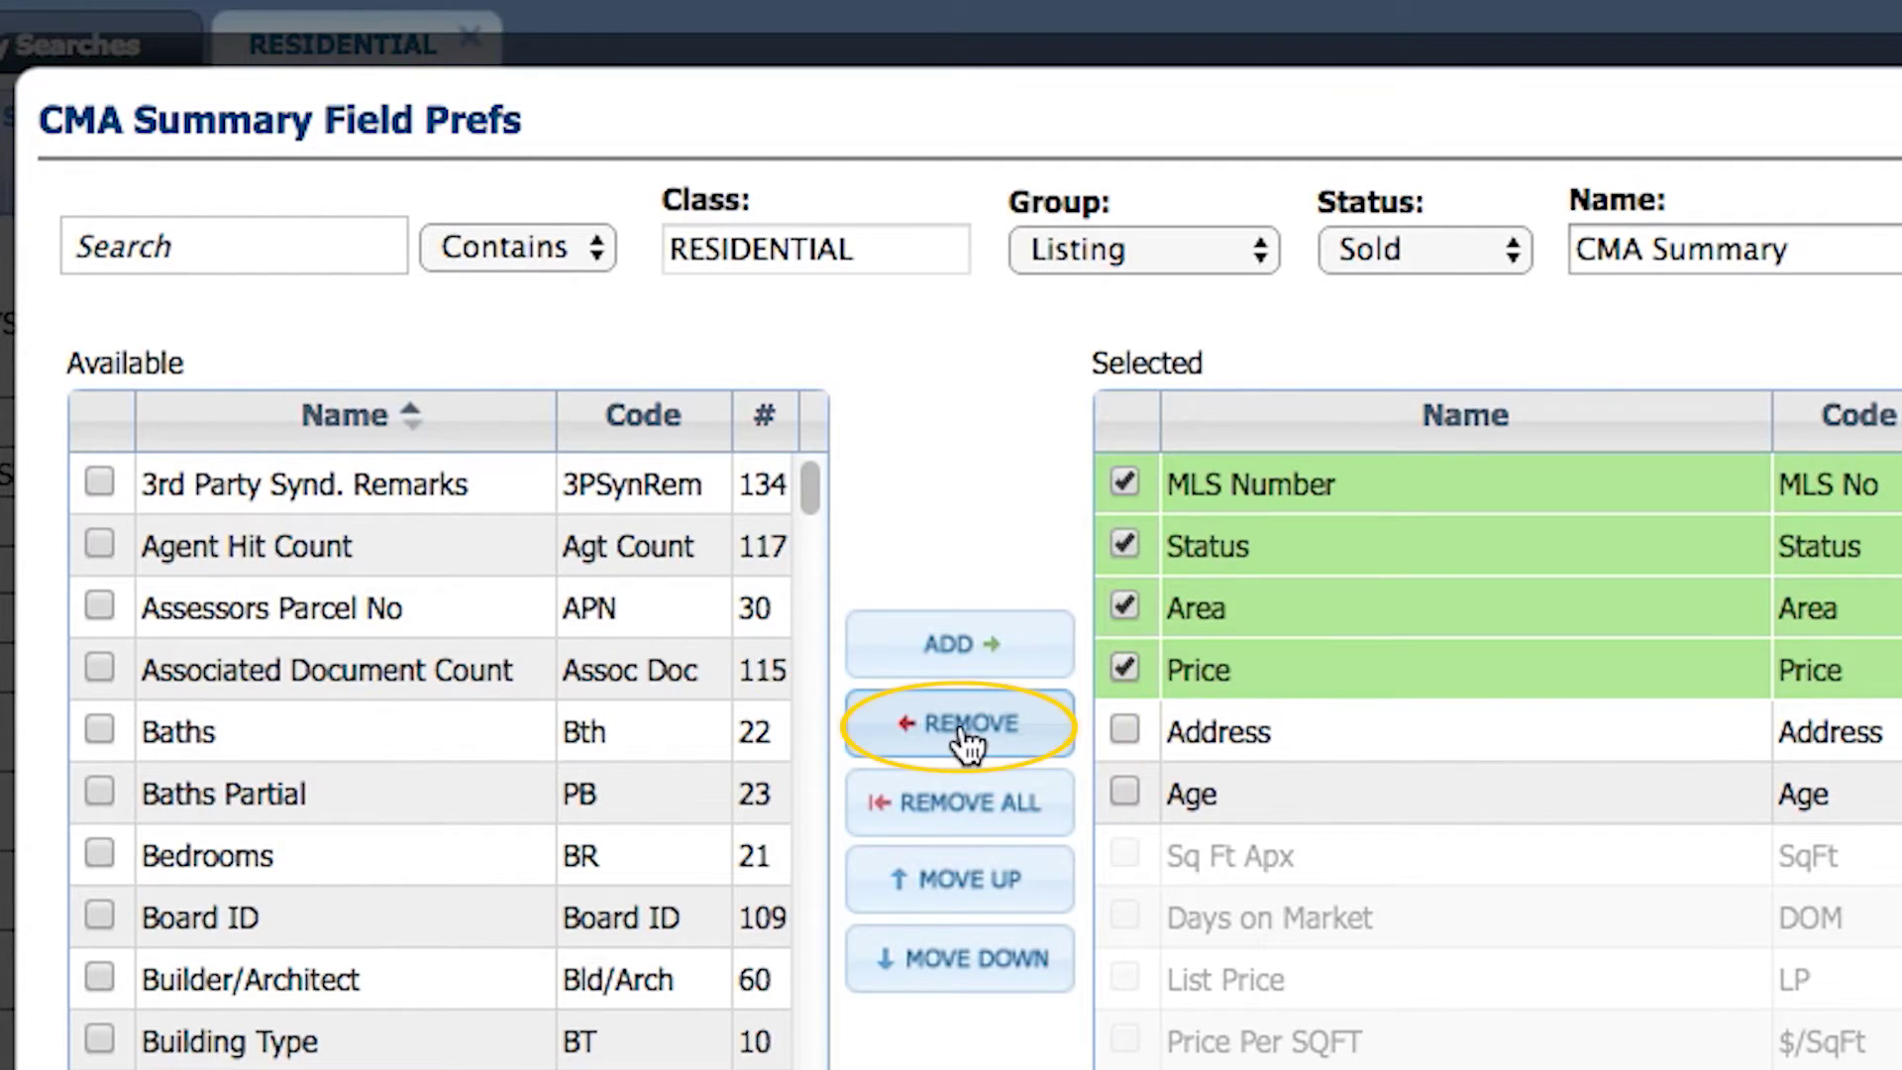
click(334, 256)
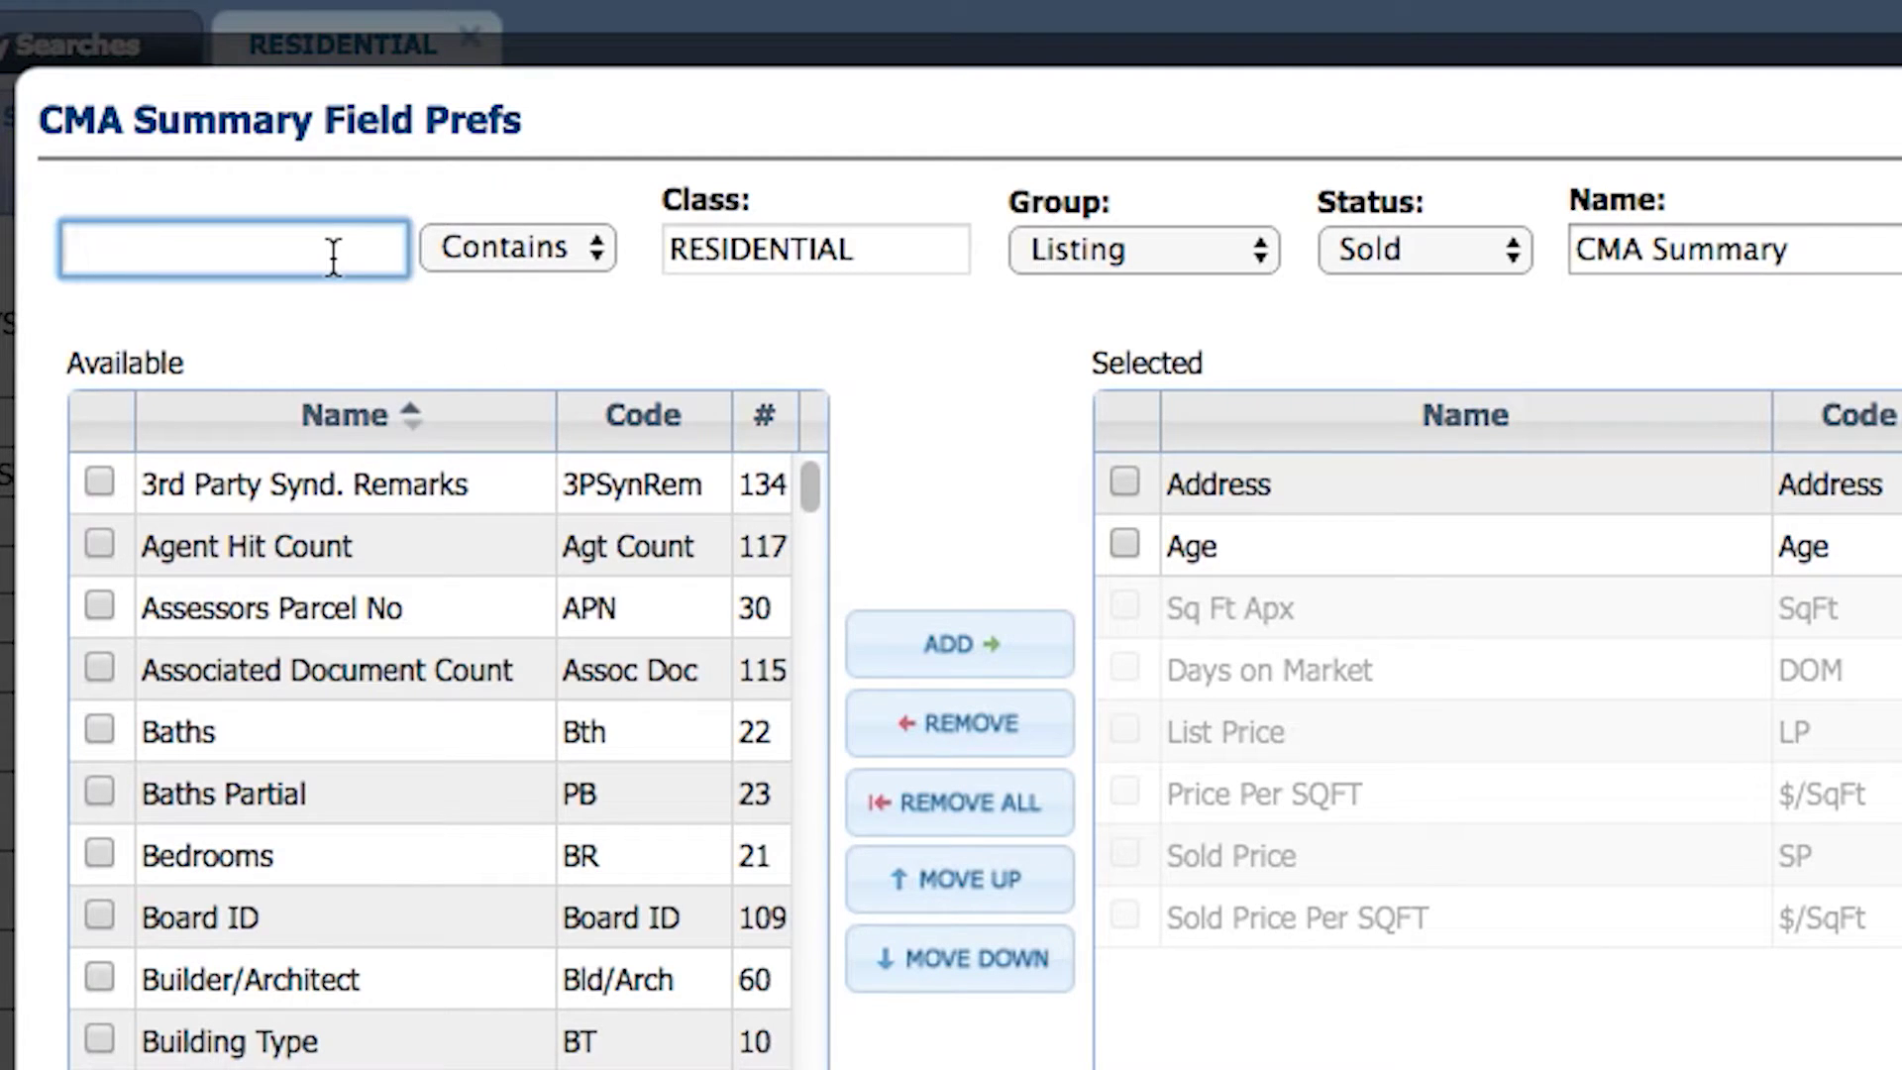
Append the Closing Date and How Sold fields to the Sold listing columns and save the layout
text(clos)
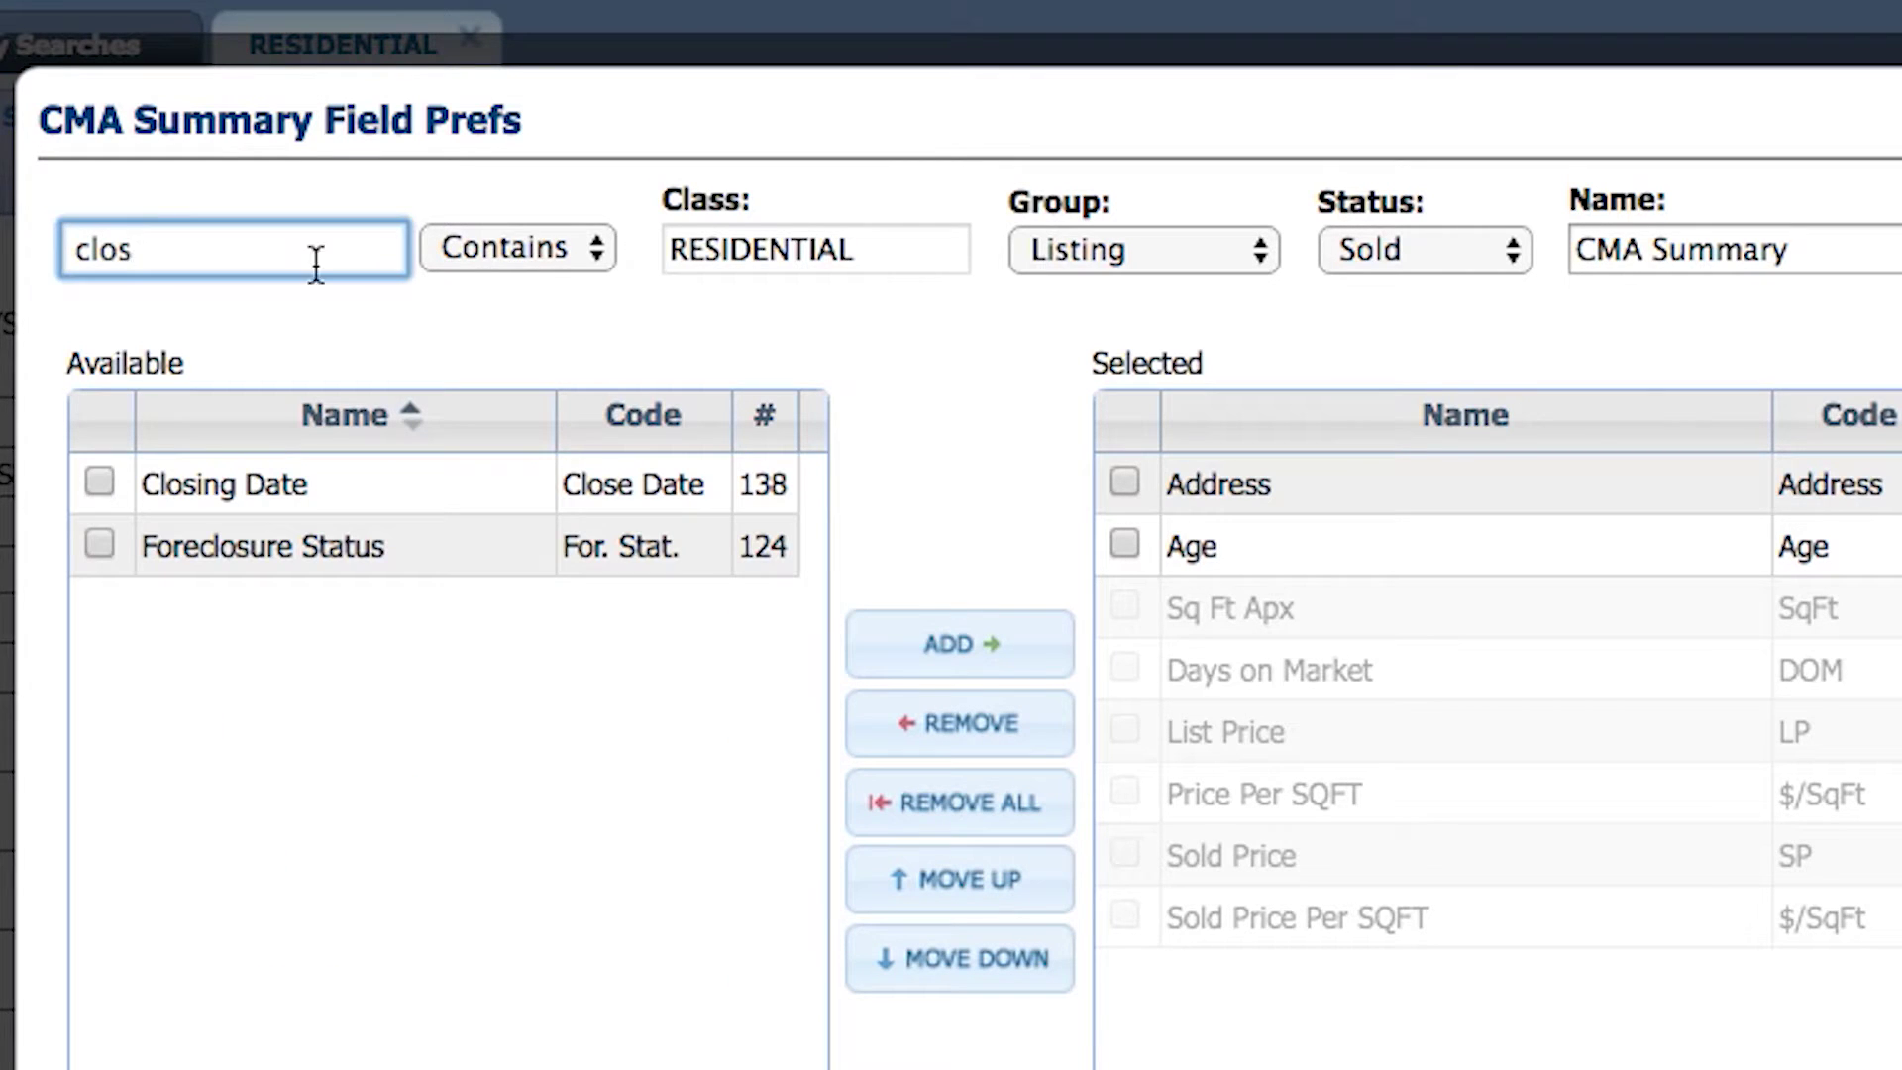
click(99, 484)
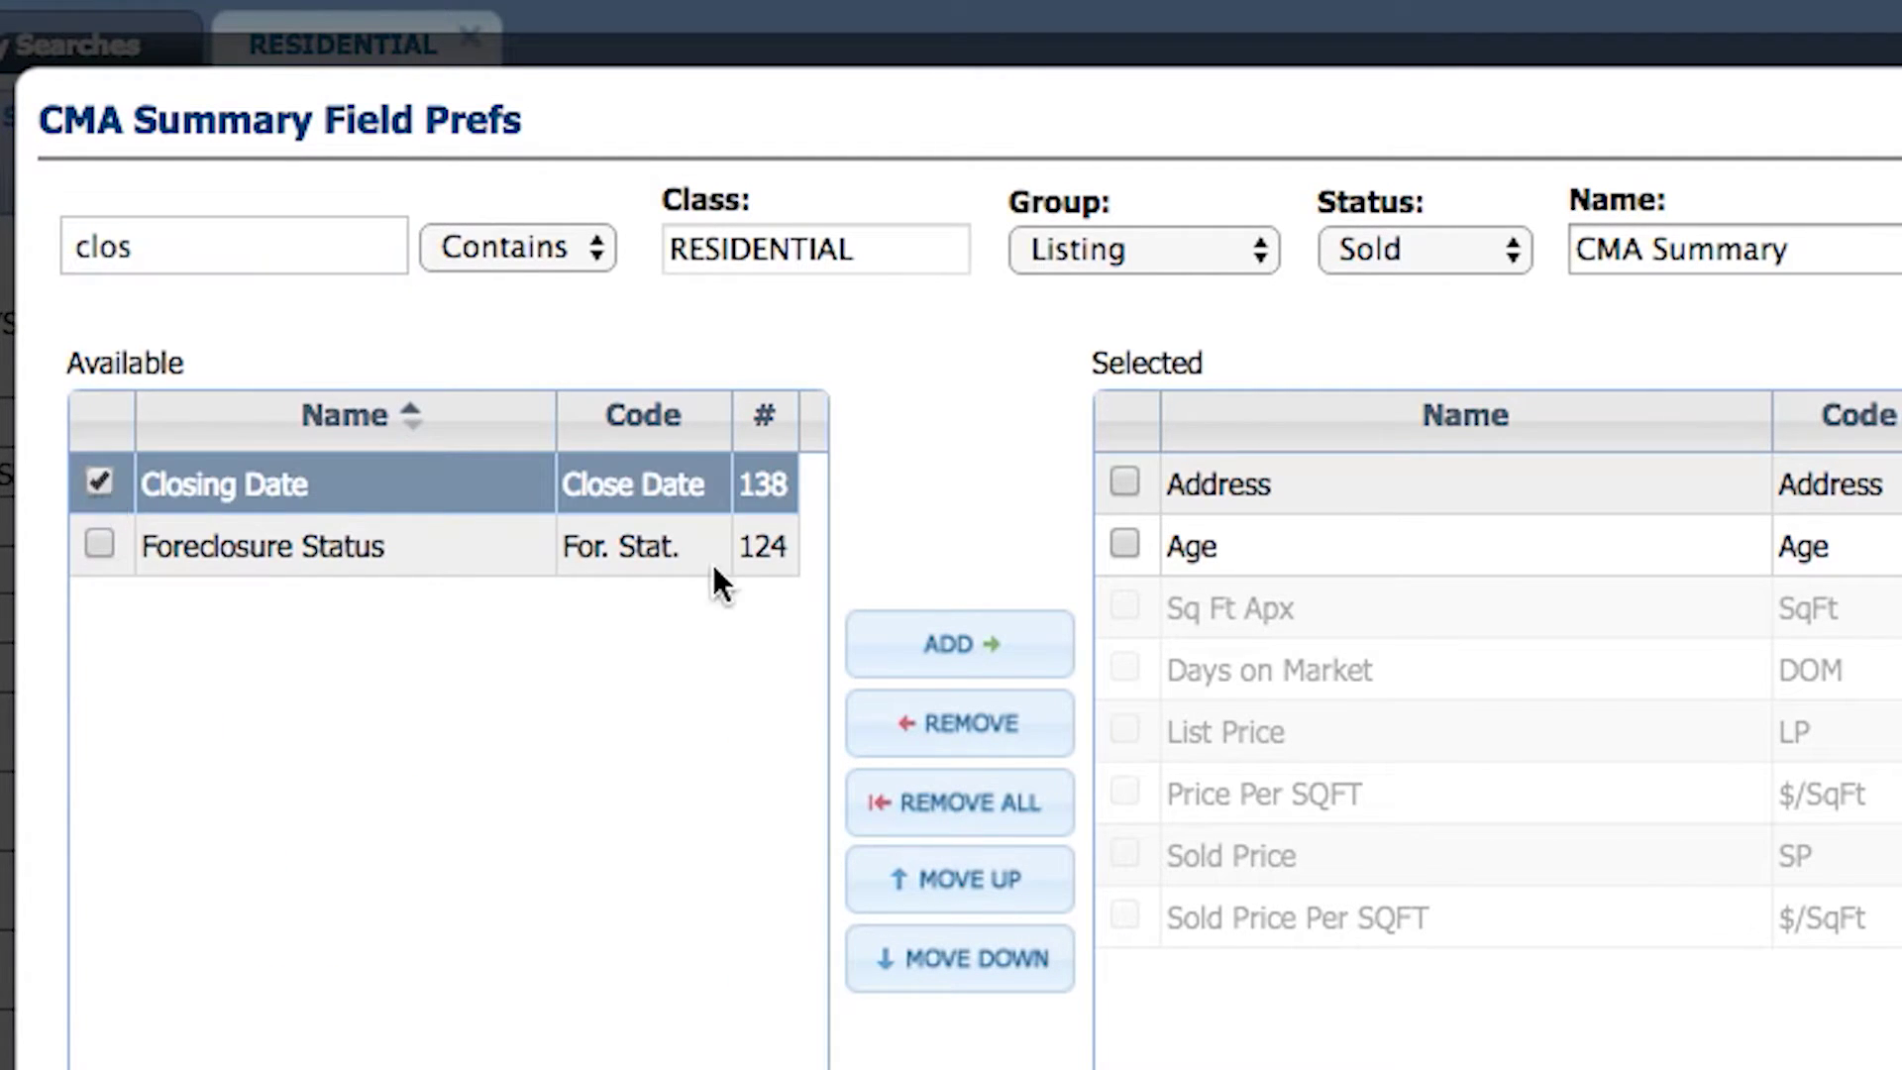
click(953, 655)
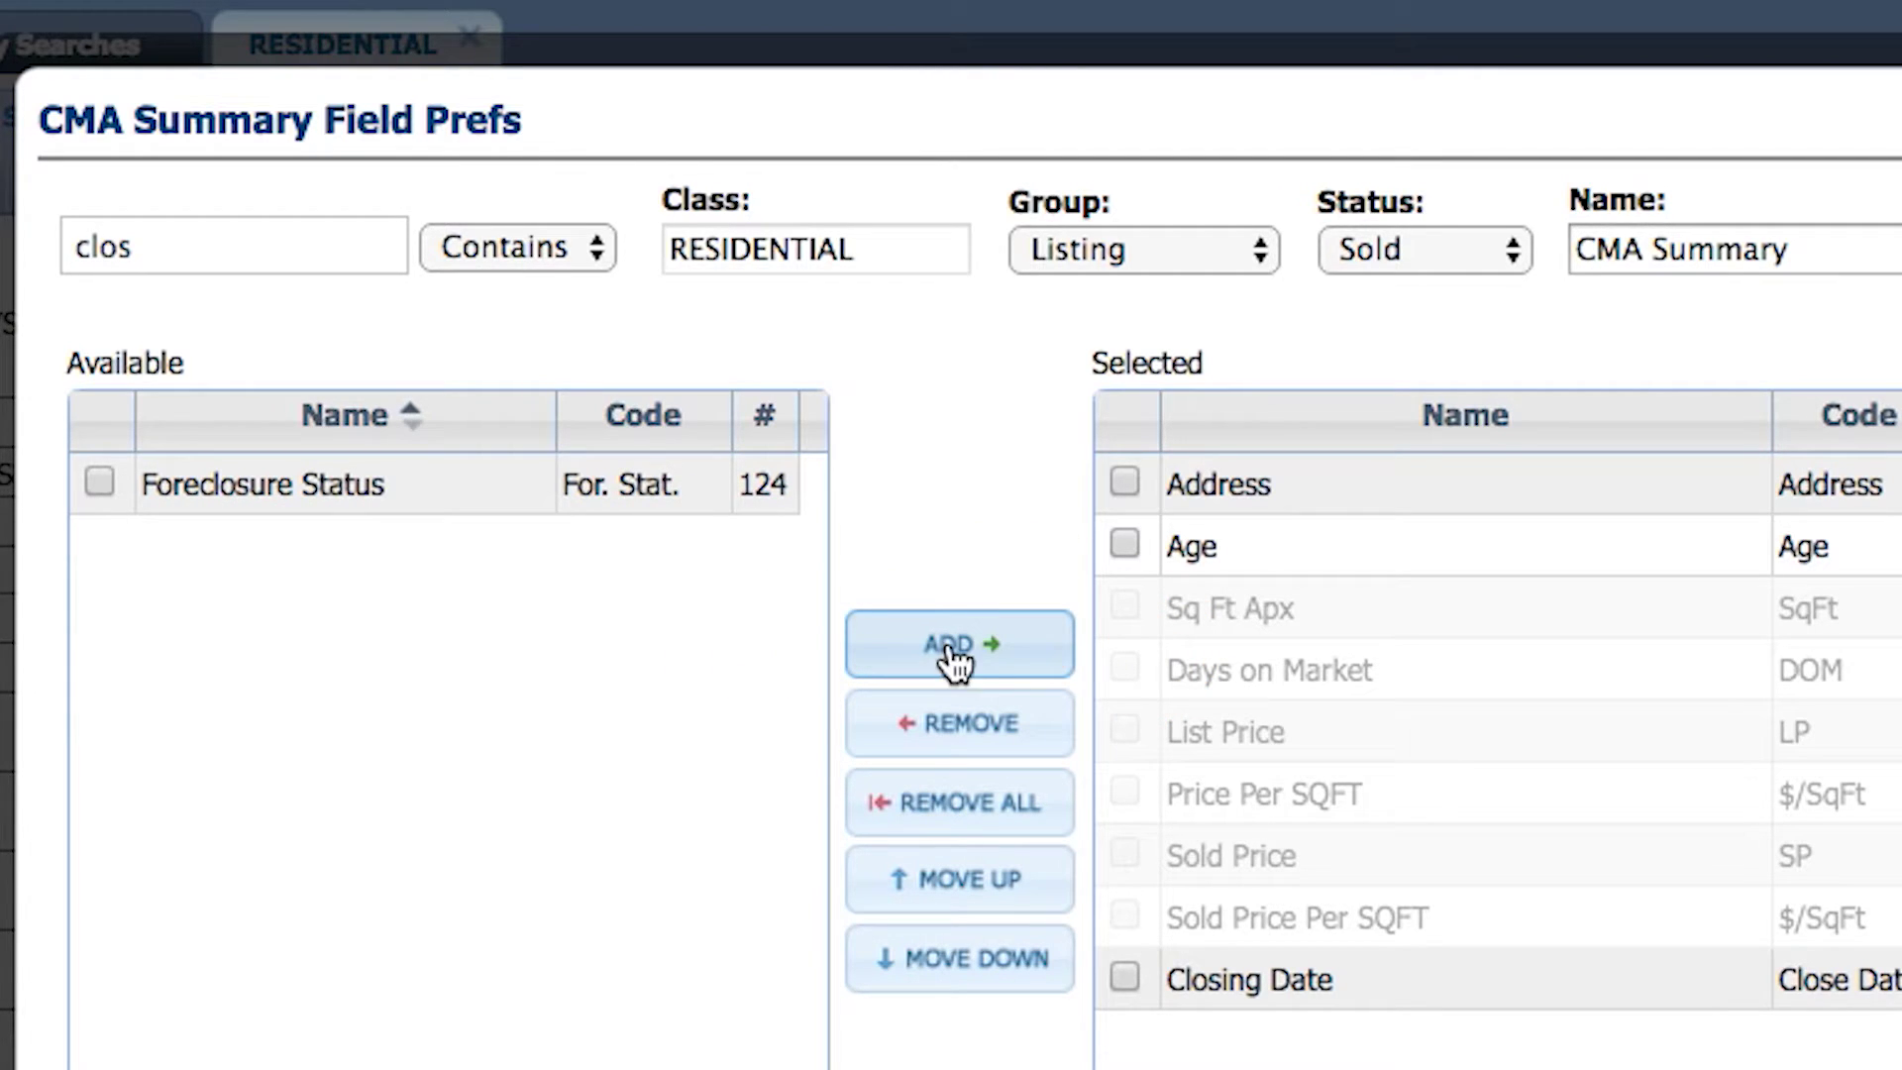
double_click(201, 245)
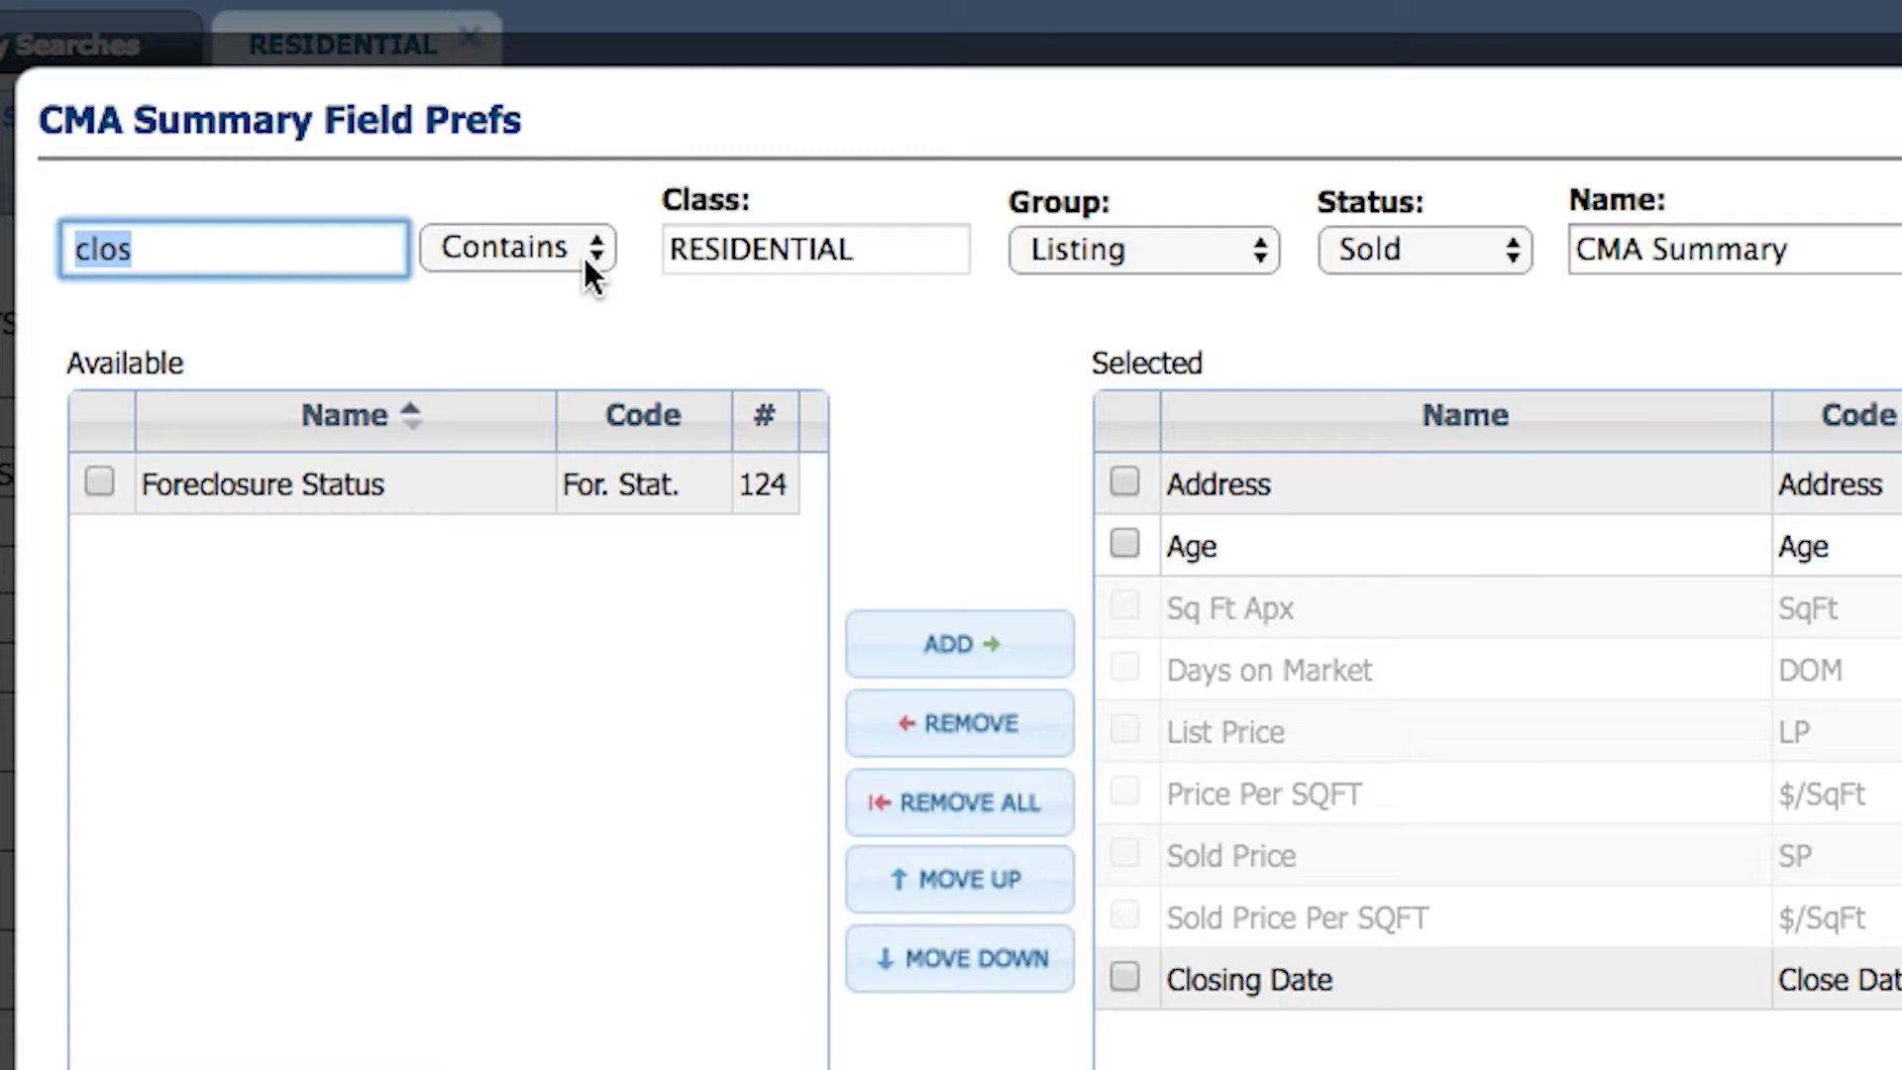
text(ho)
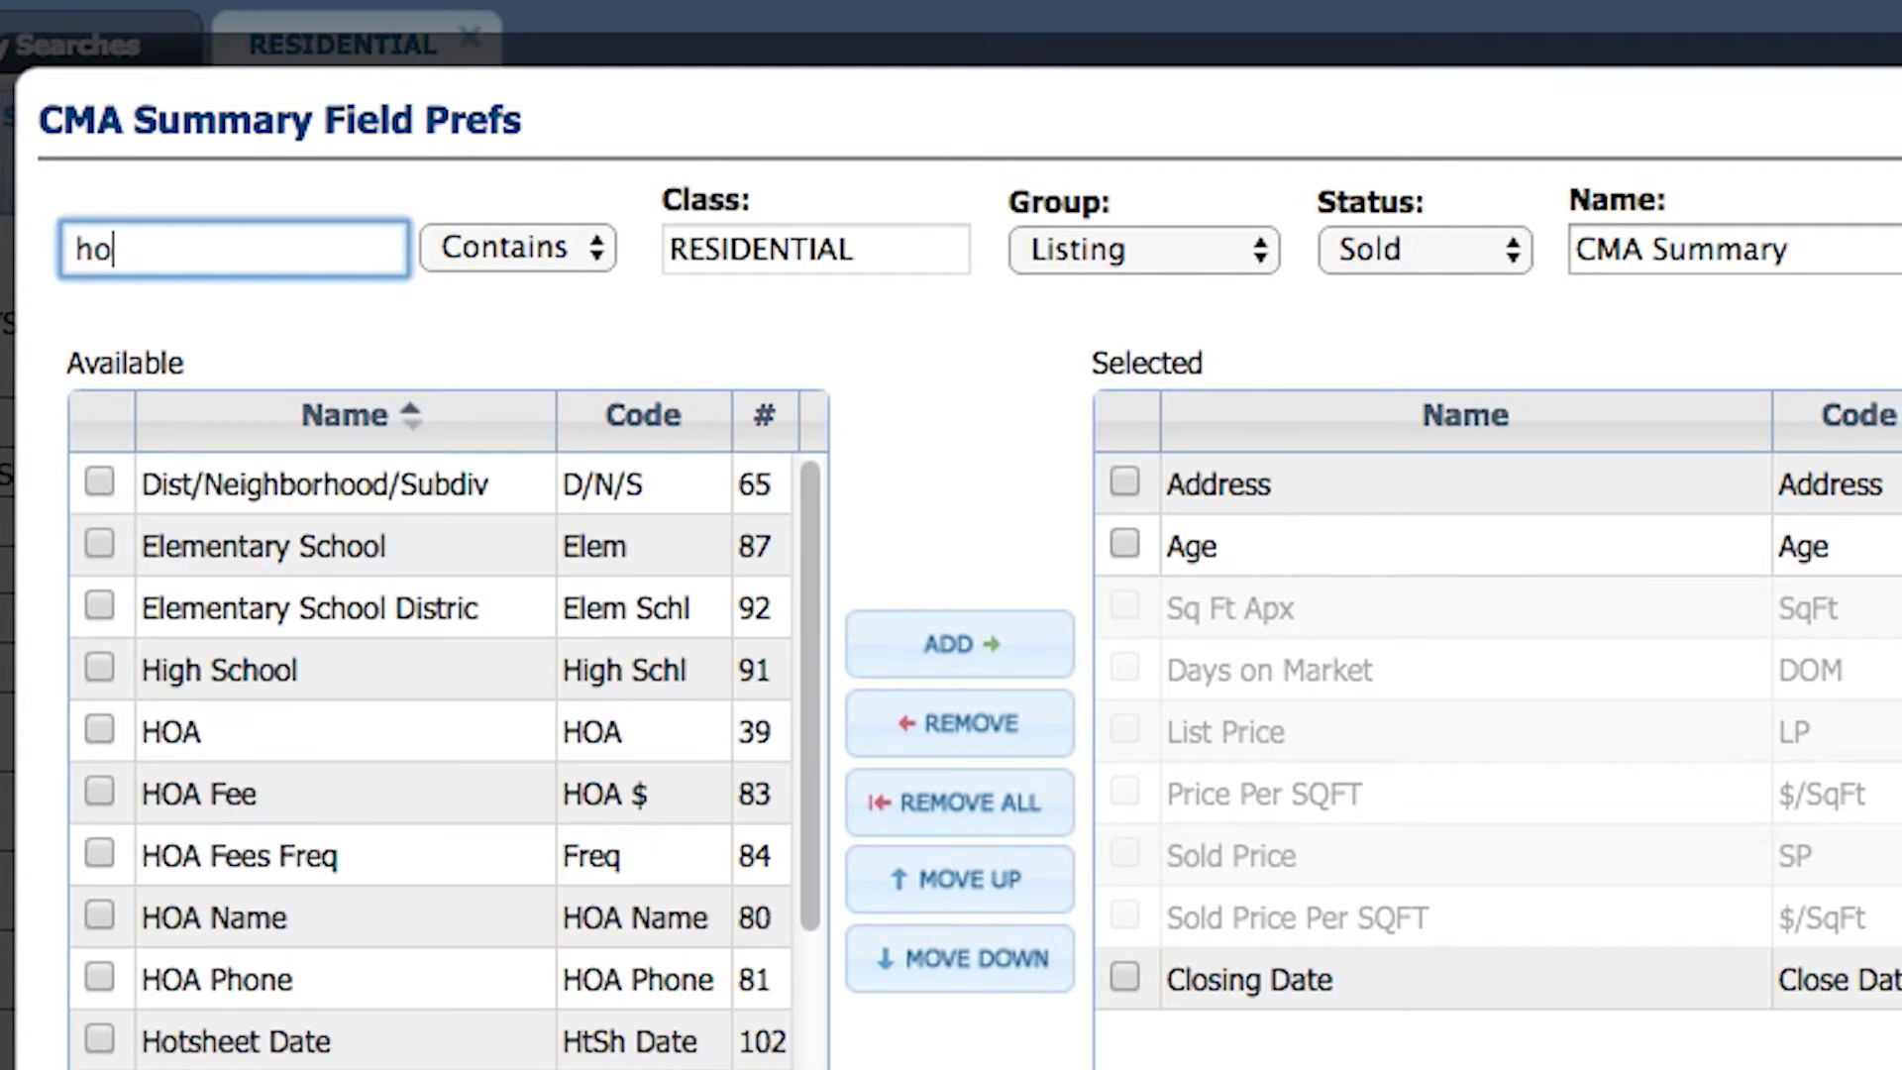
text(w so)
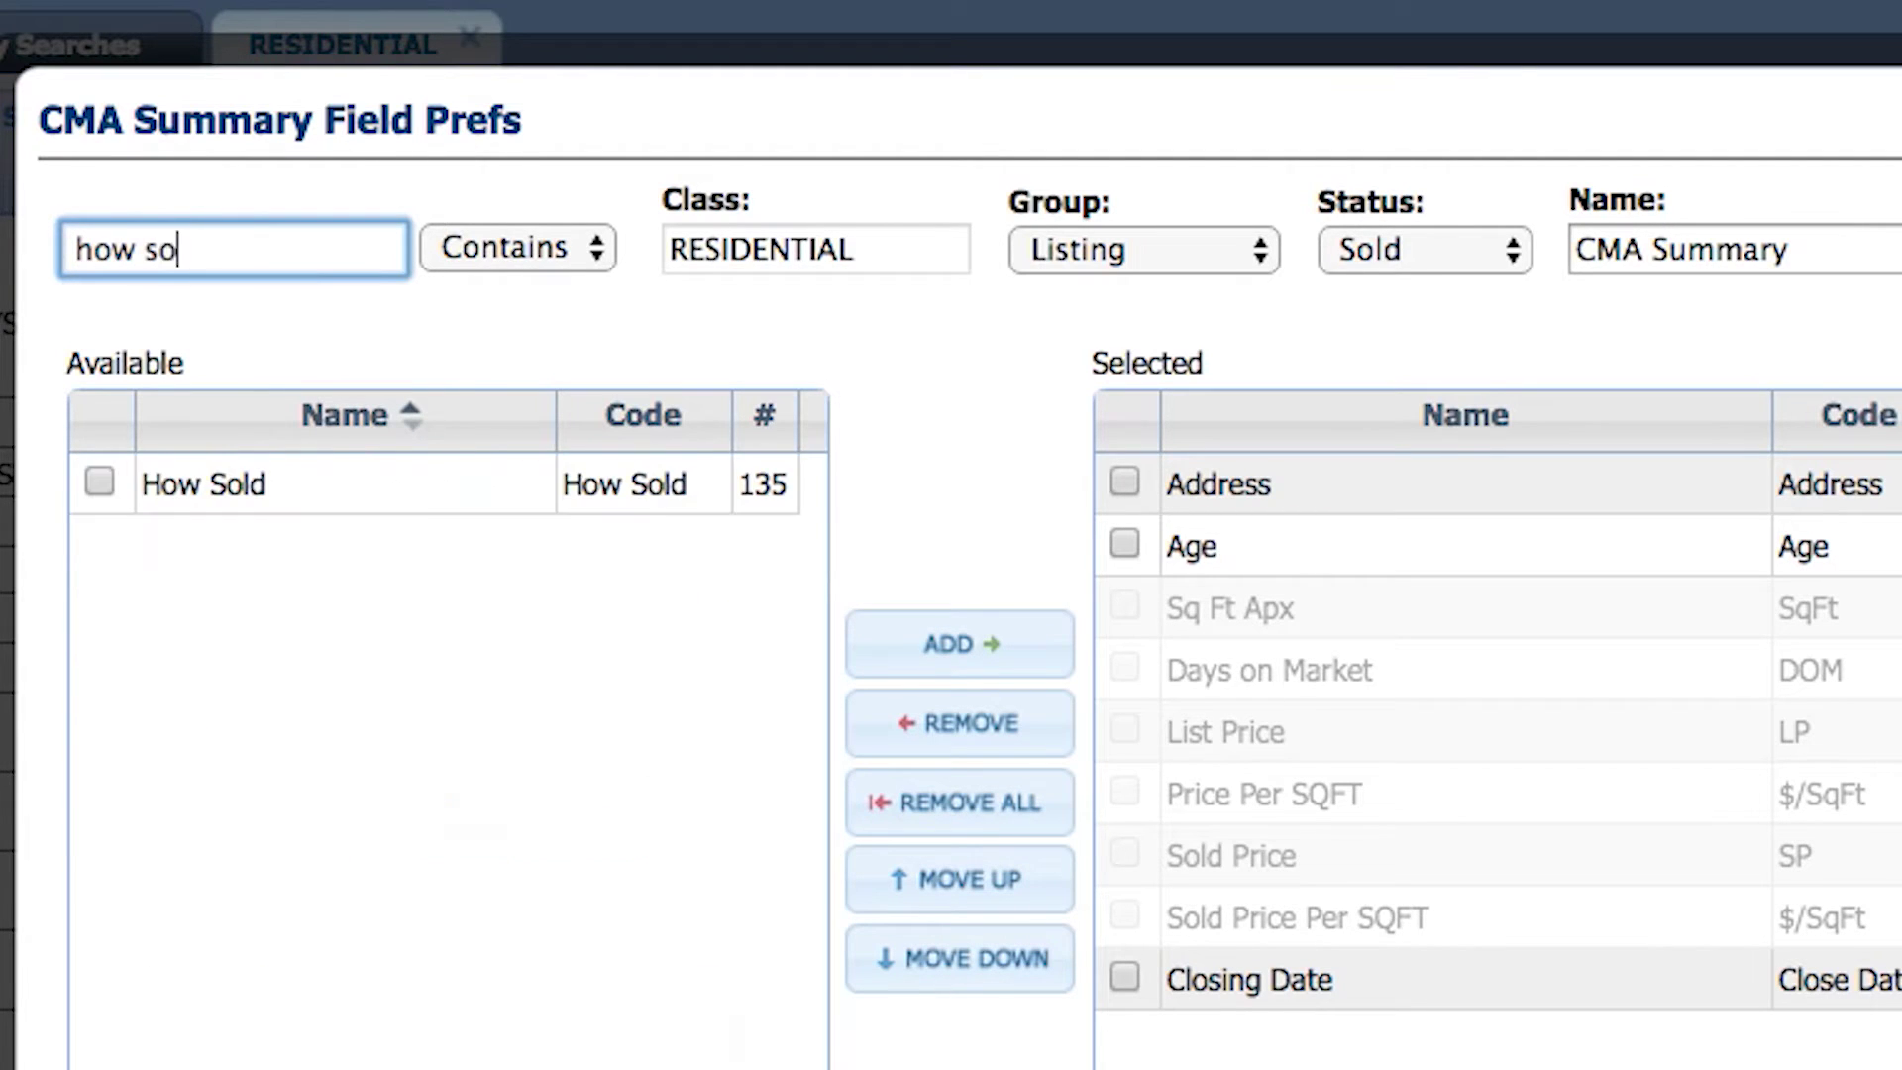
text(ld)
click(100, 486)
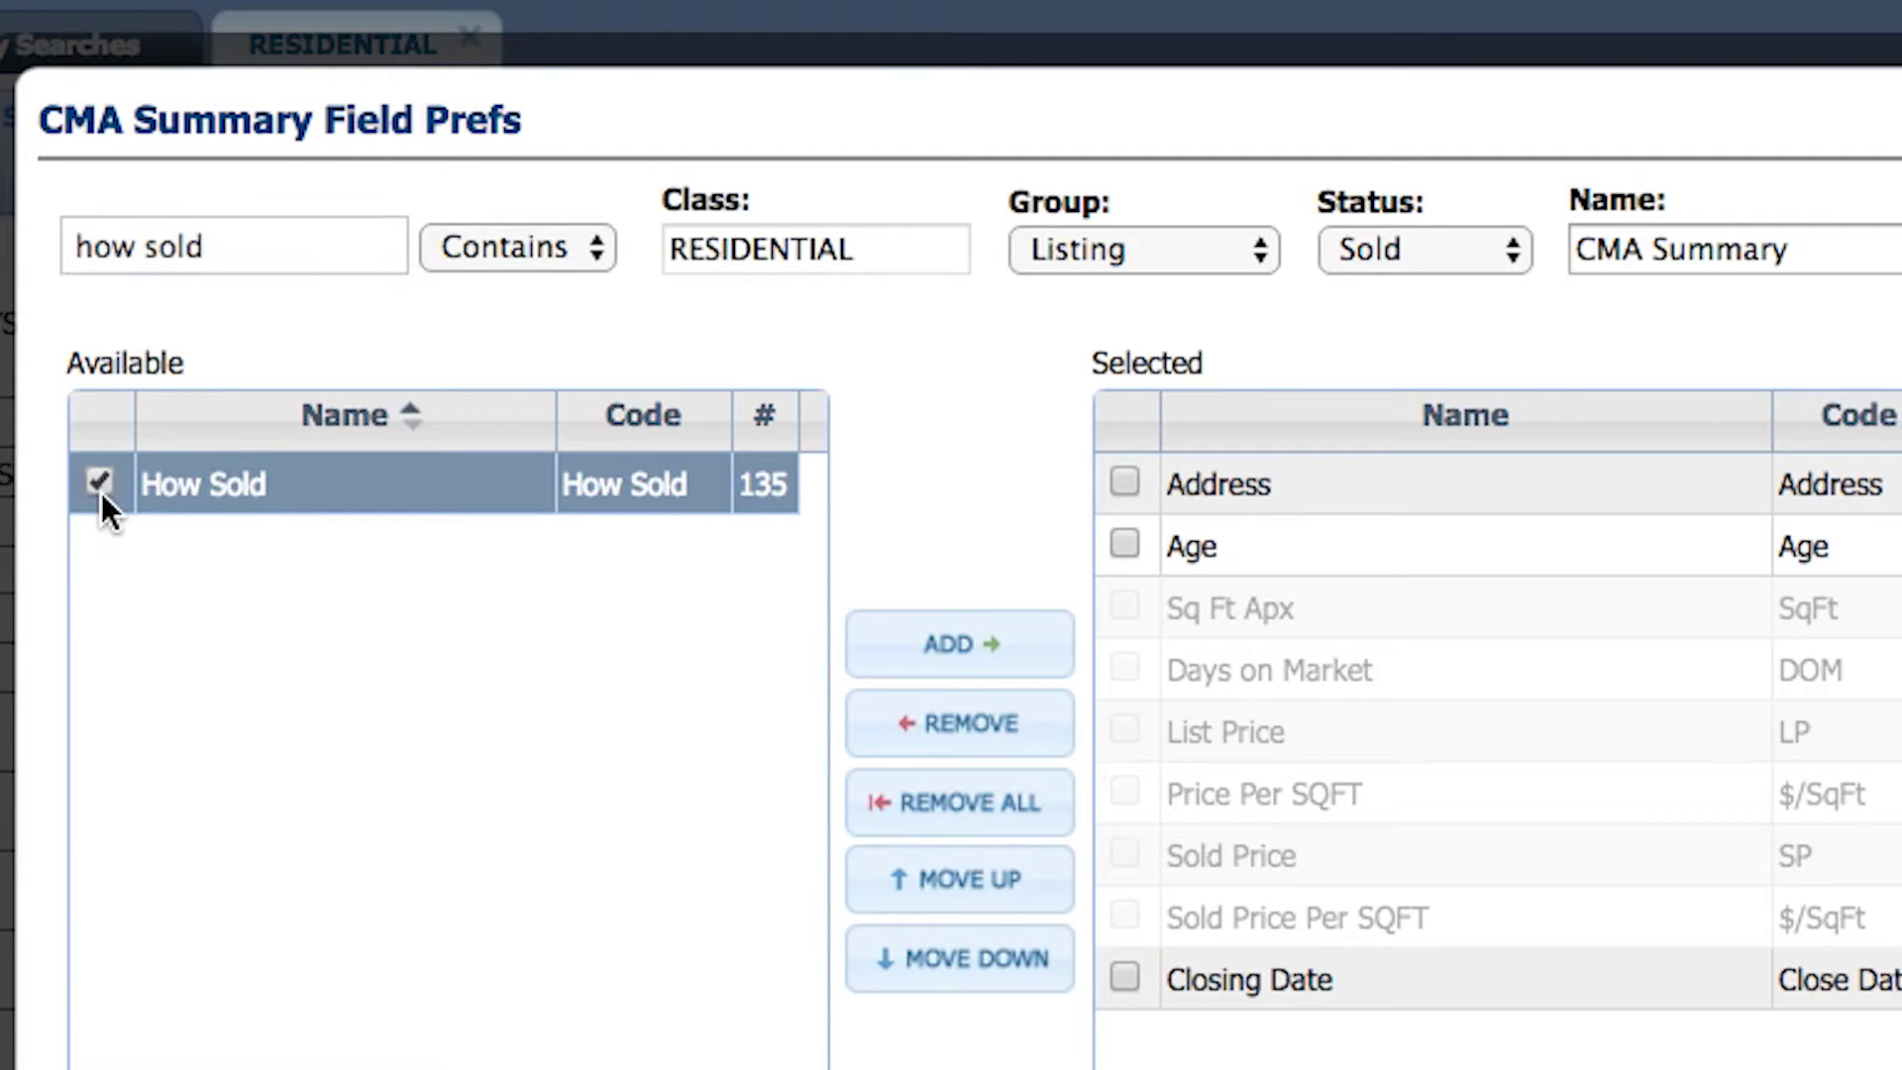
click(957, 666)
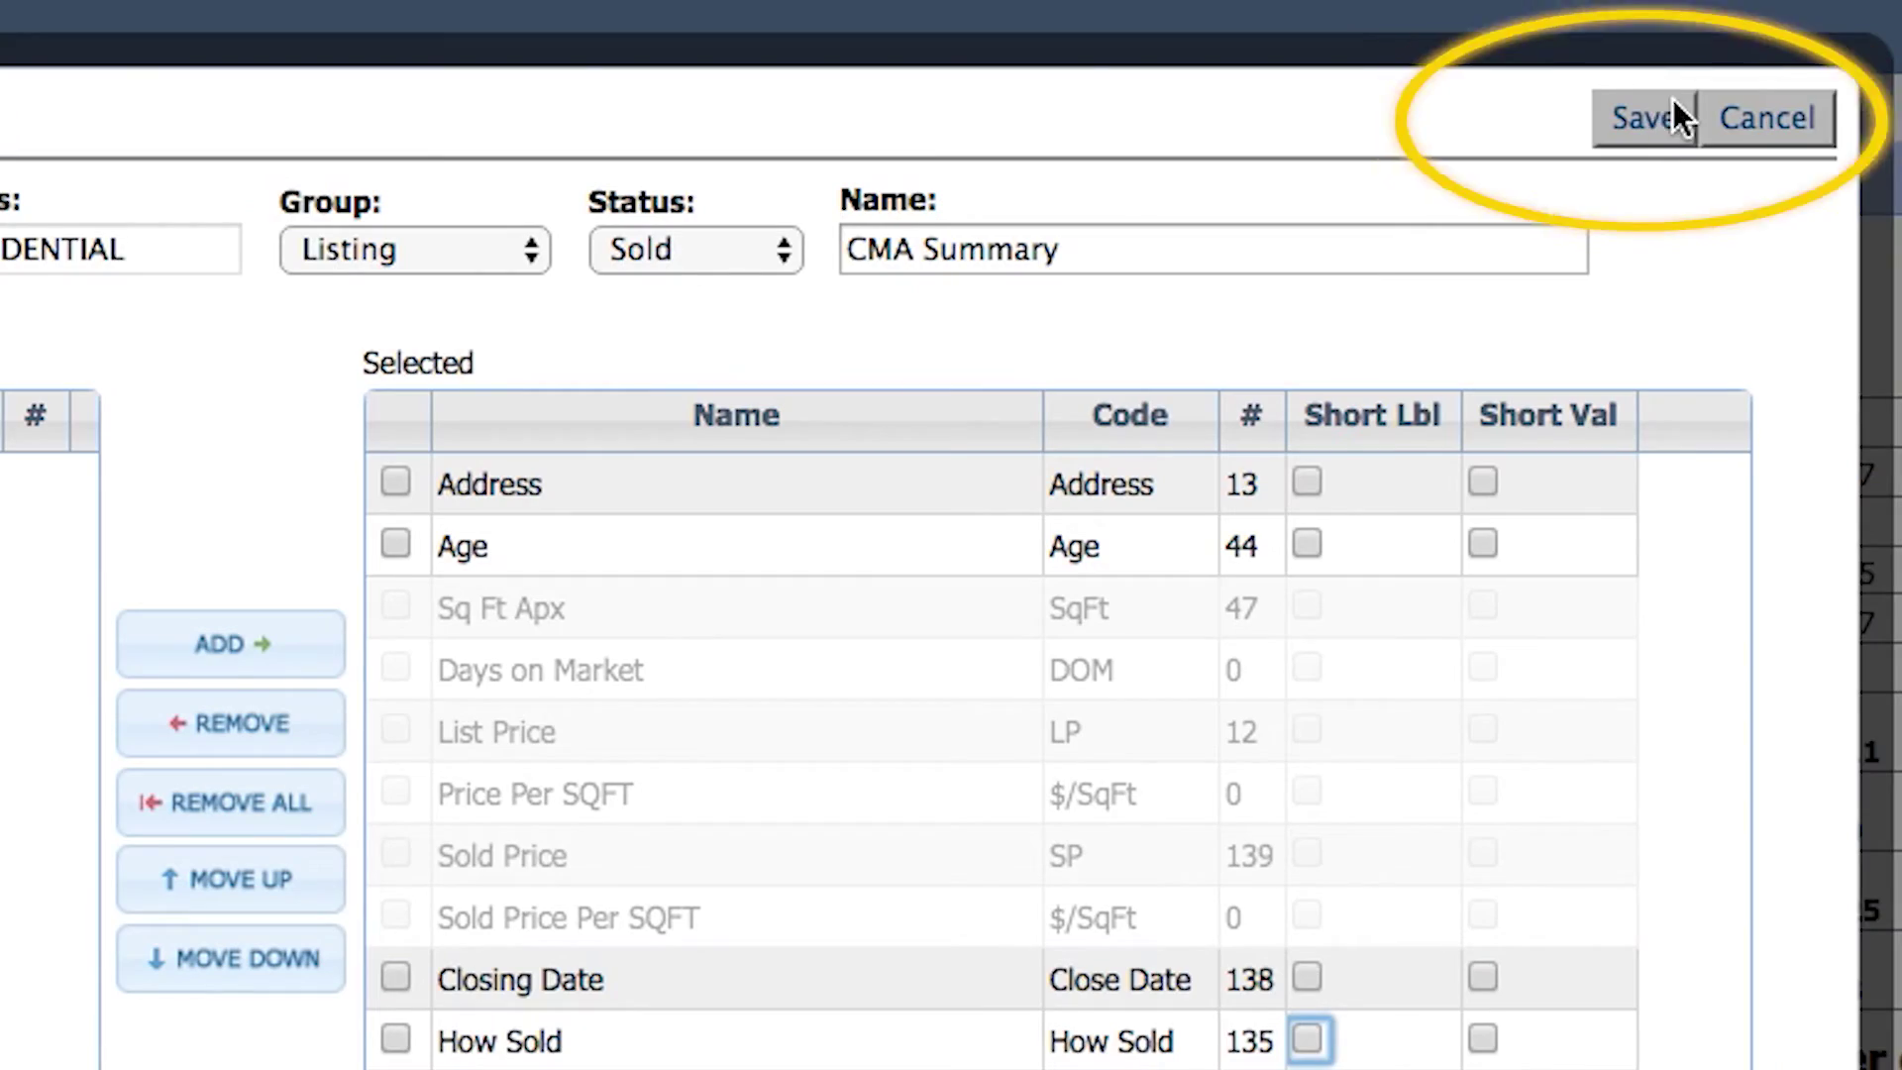
click(1655, 116)
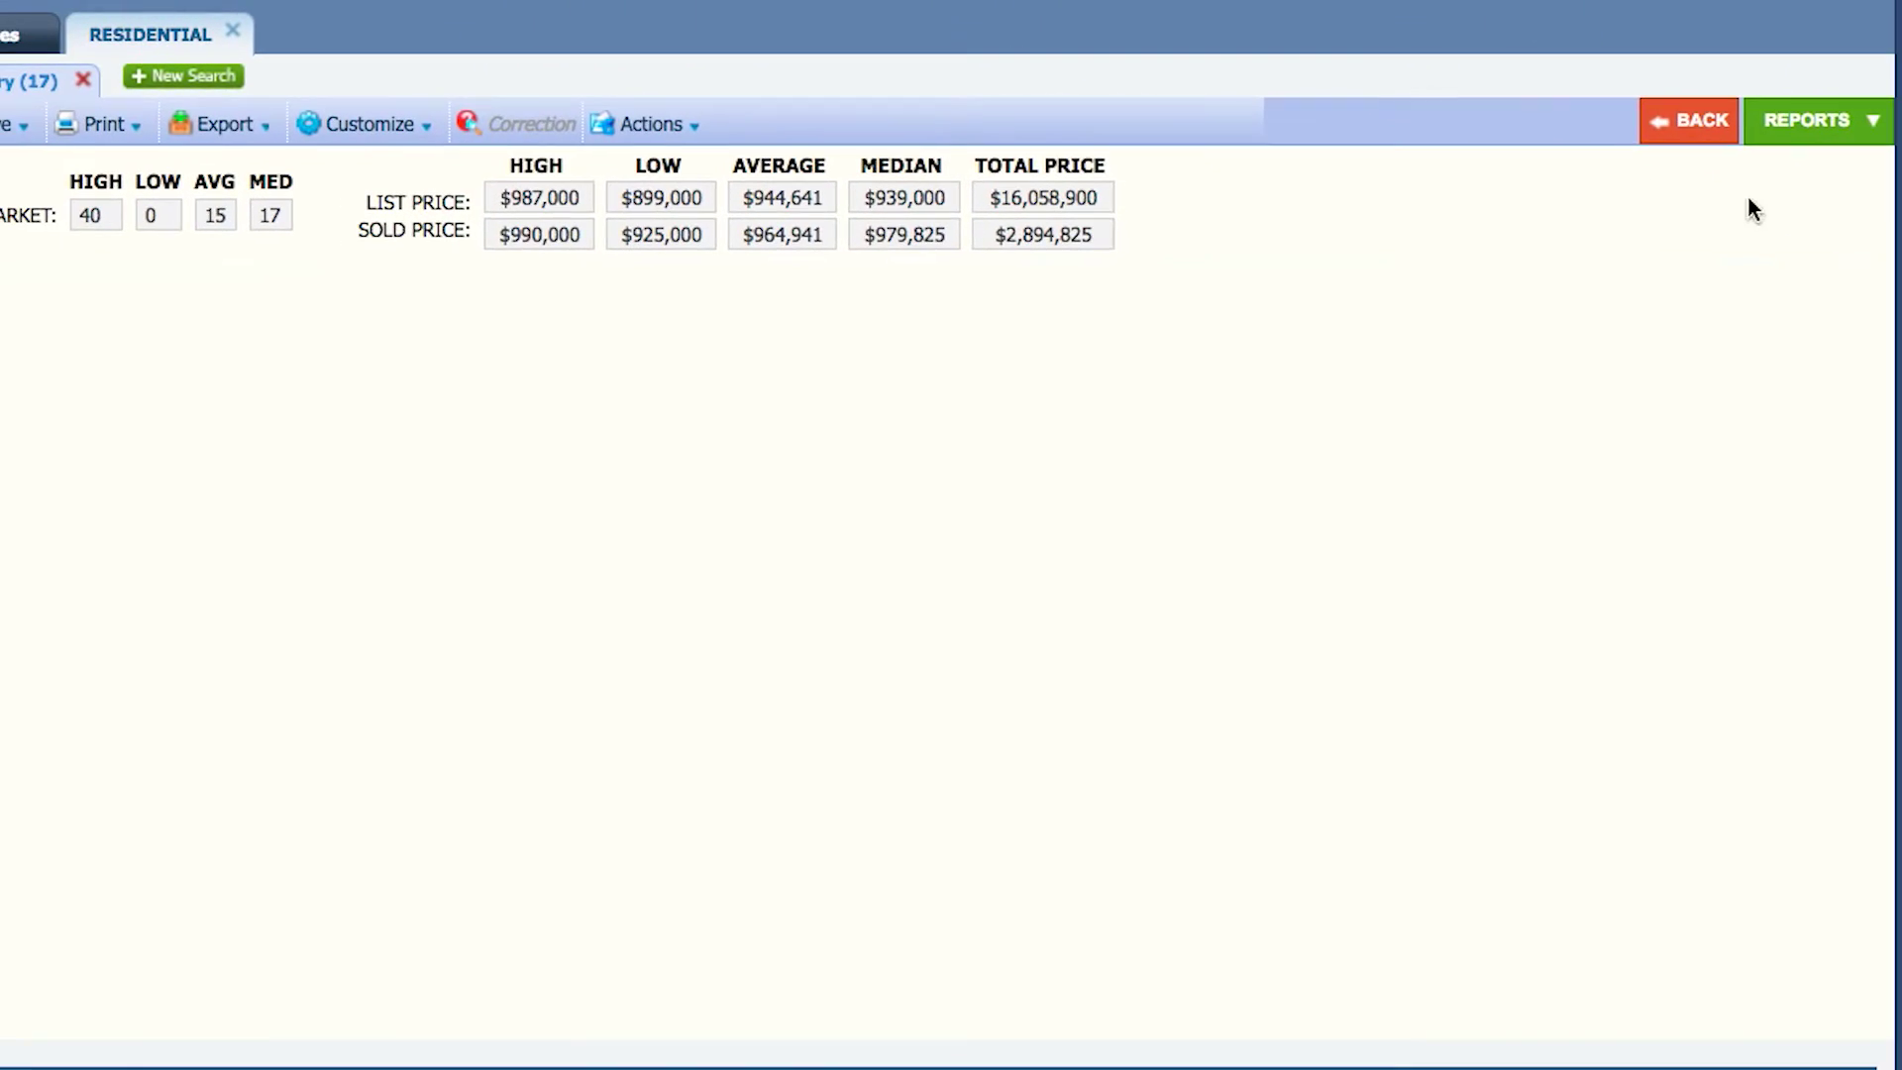
drag(1889, 332, 1888, 792)
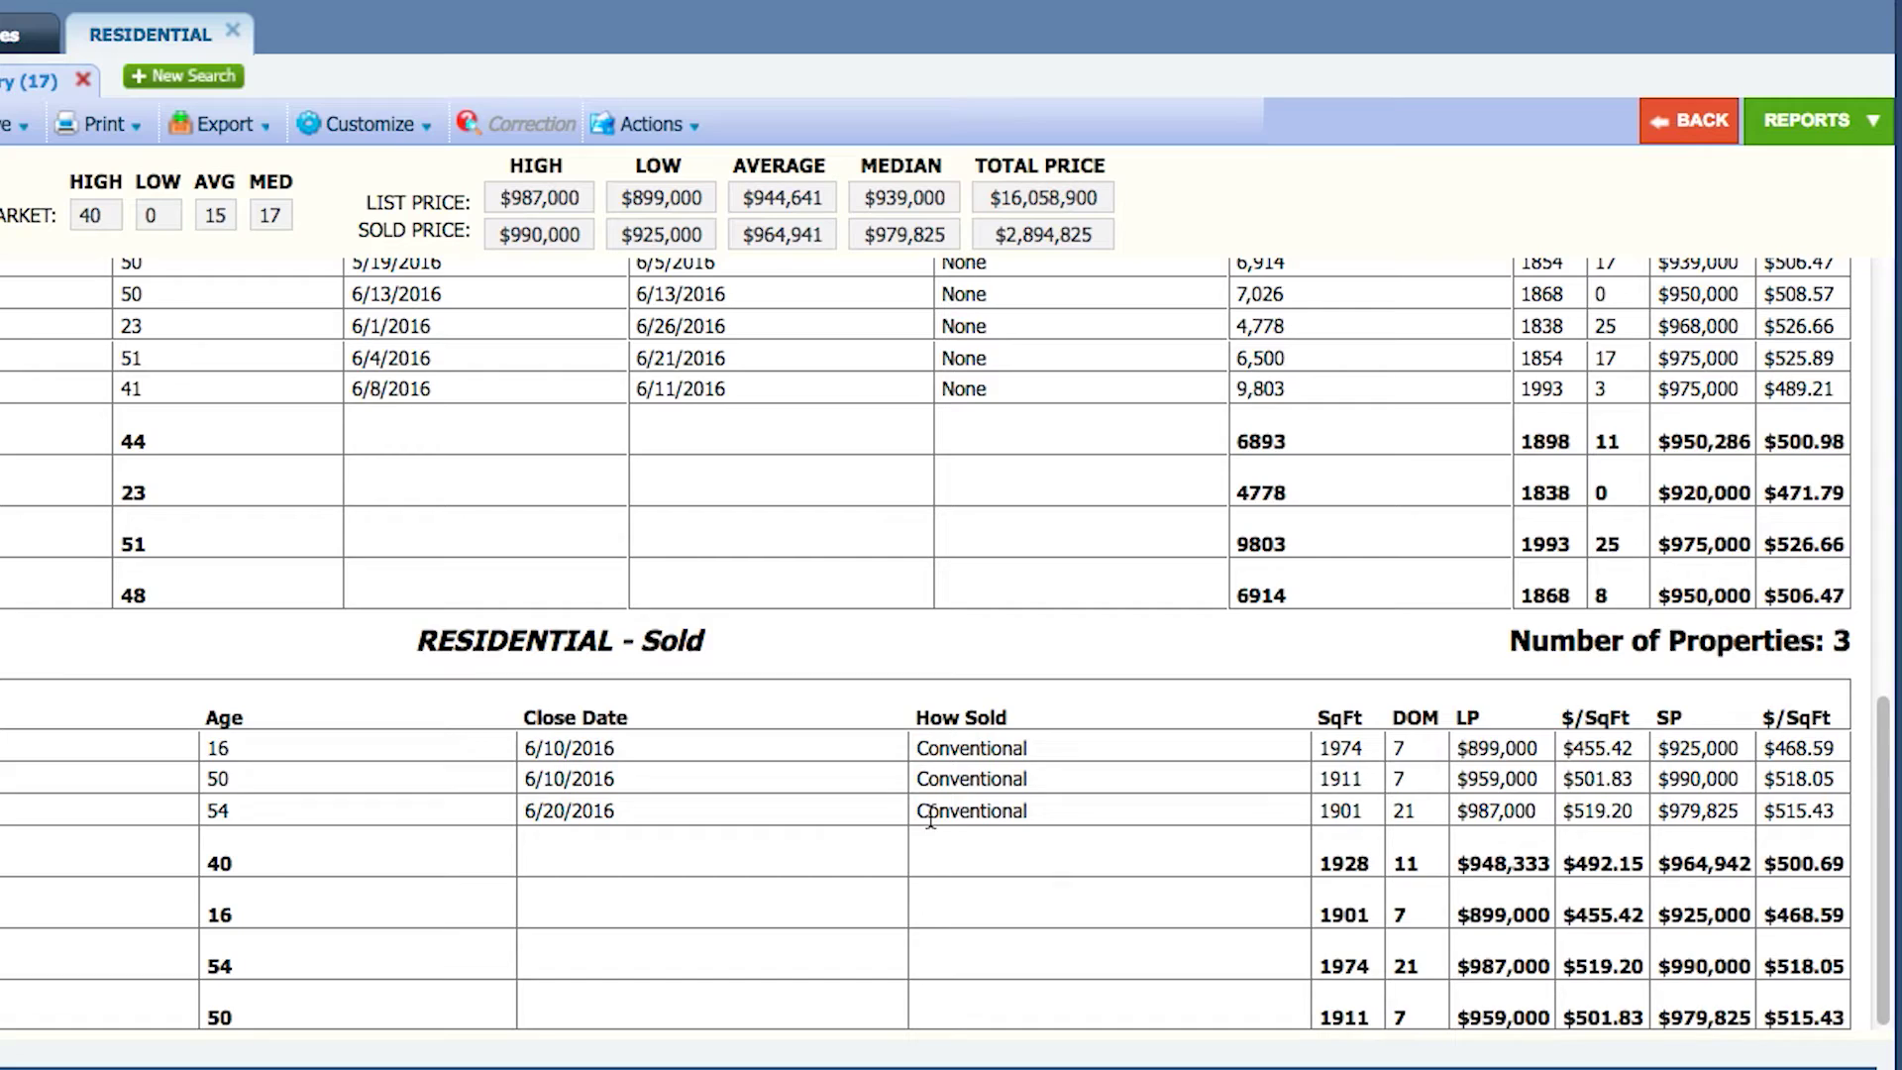
drag(1882, 851, 1880, 426)
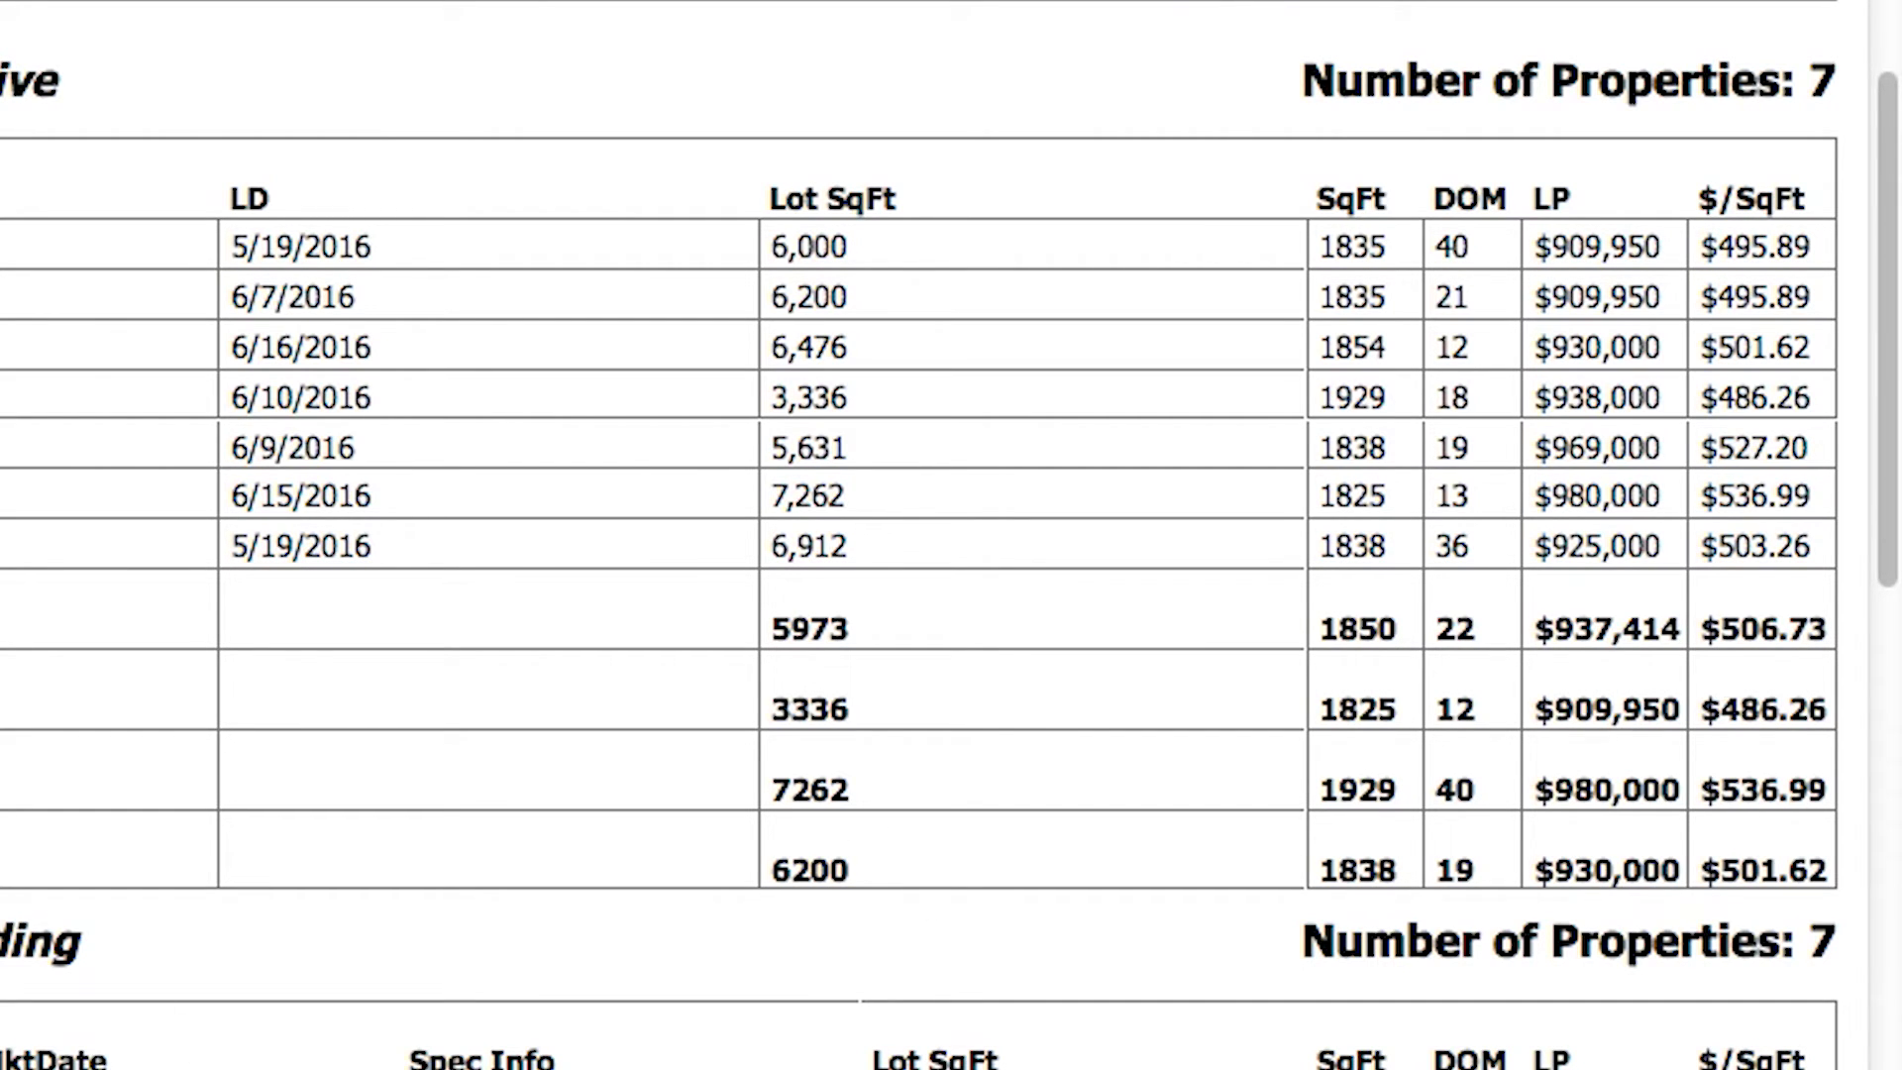
scroll(1892, 684, down, 1)
scroll(1892, 683, down, 10)
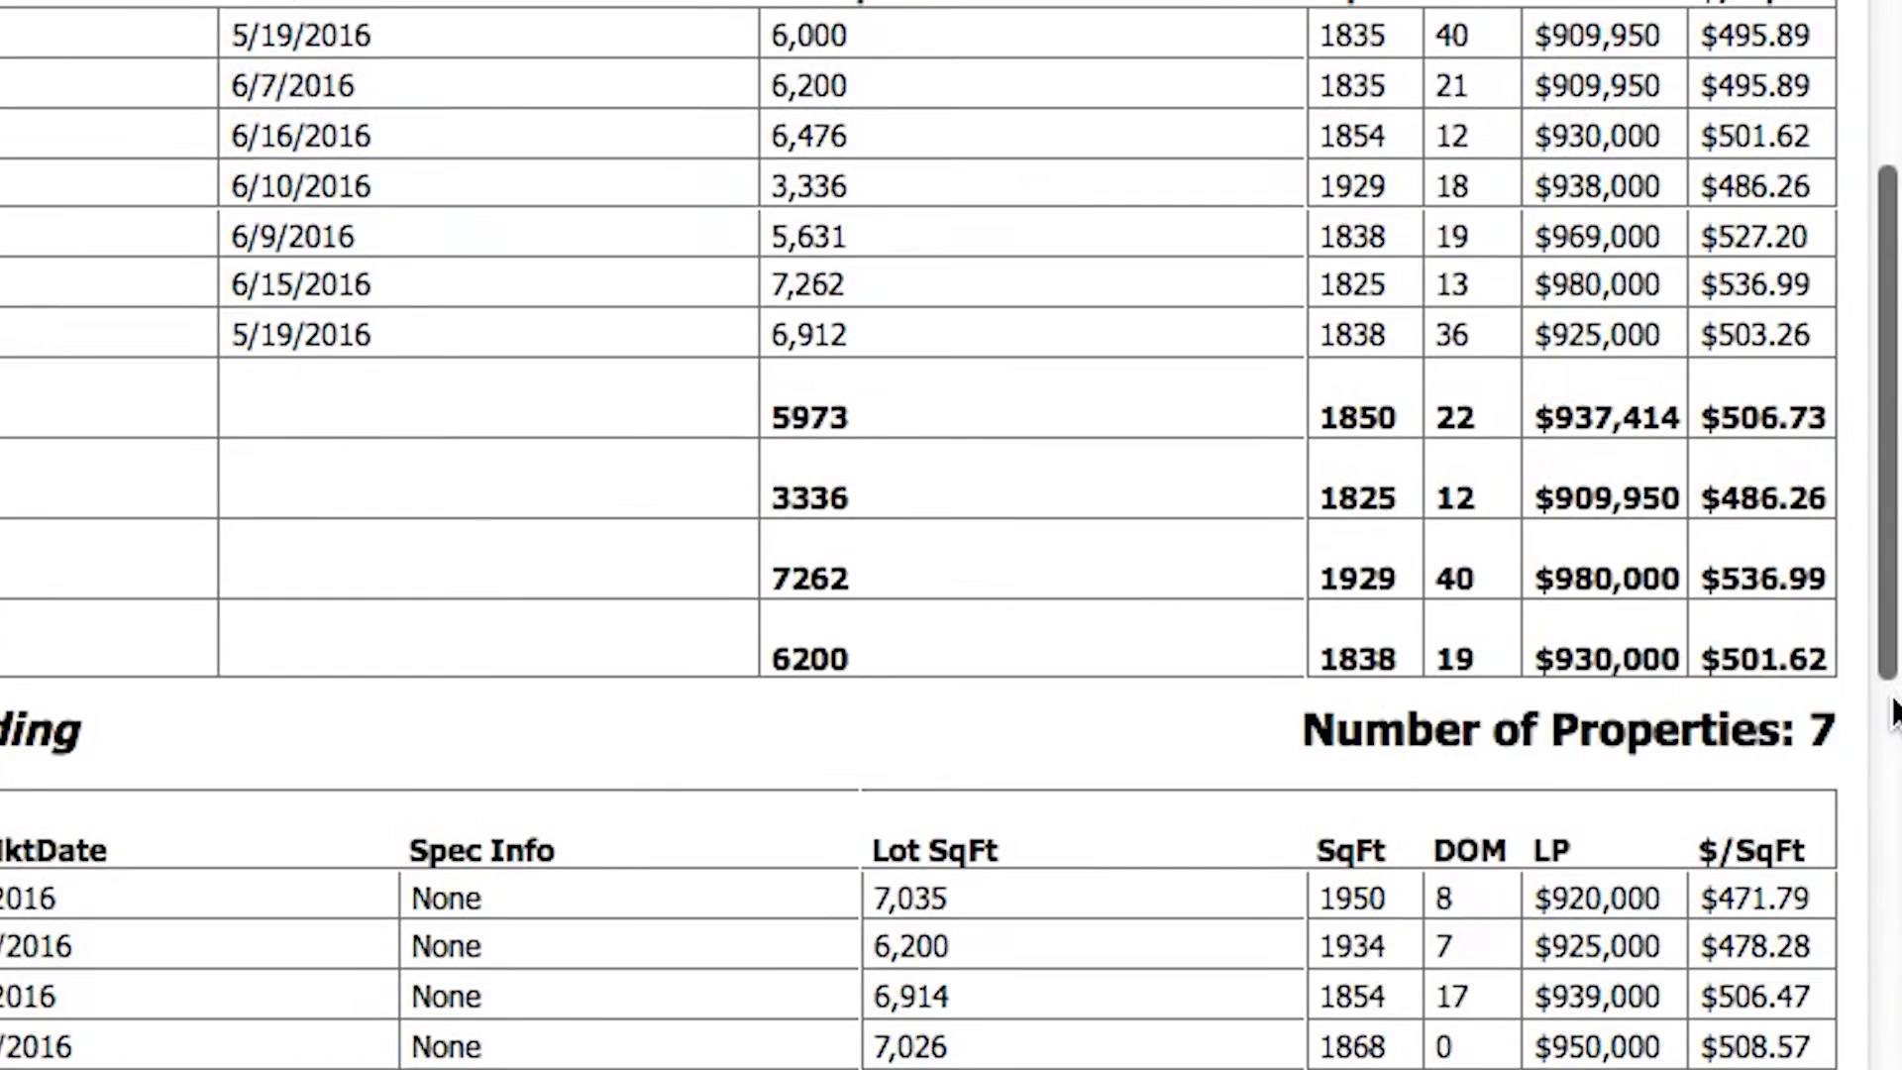